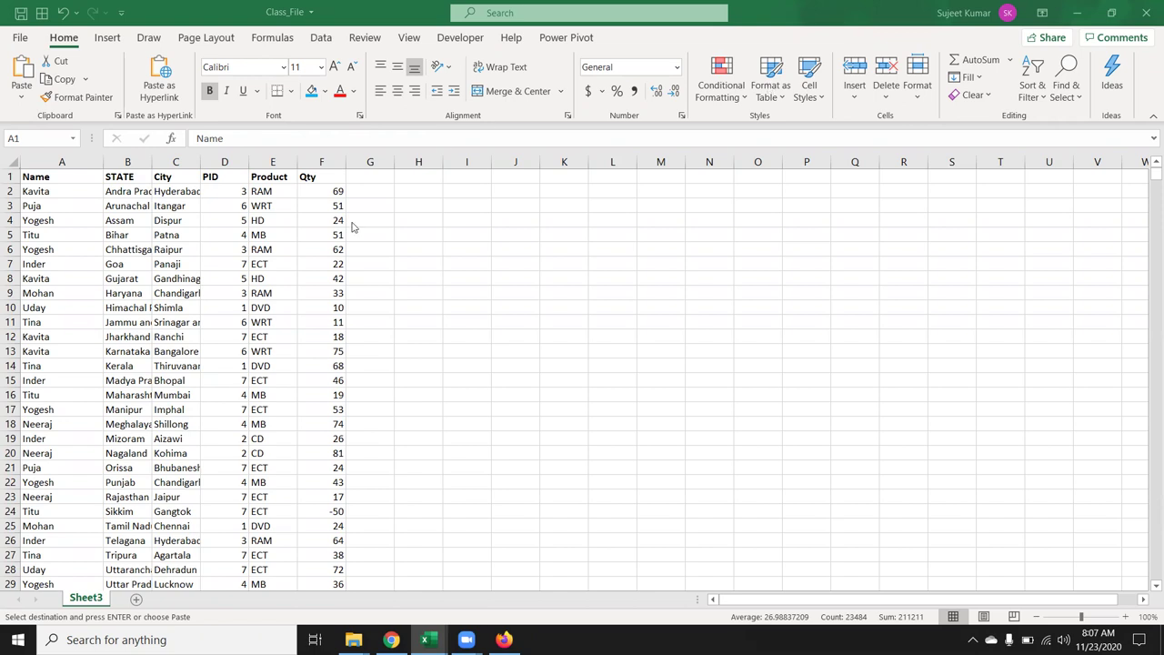
Paste the copied Name, STATE, City, PID, Product and Qty table at A1 of Sheet3.
{"action": "key", "text": "ctrl+v"}
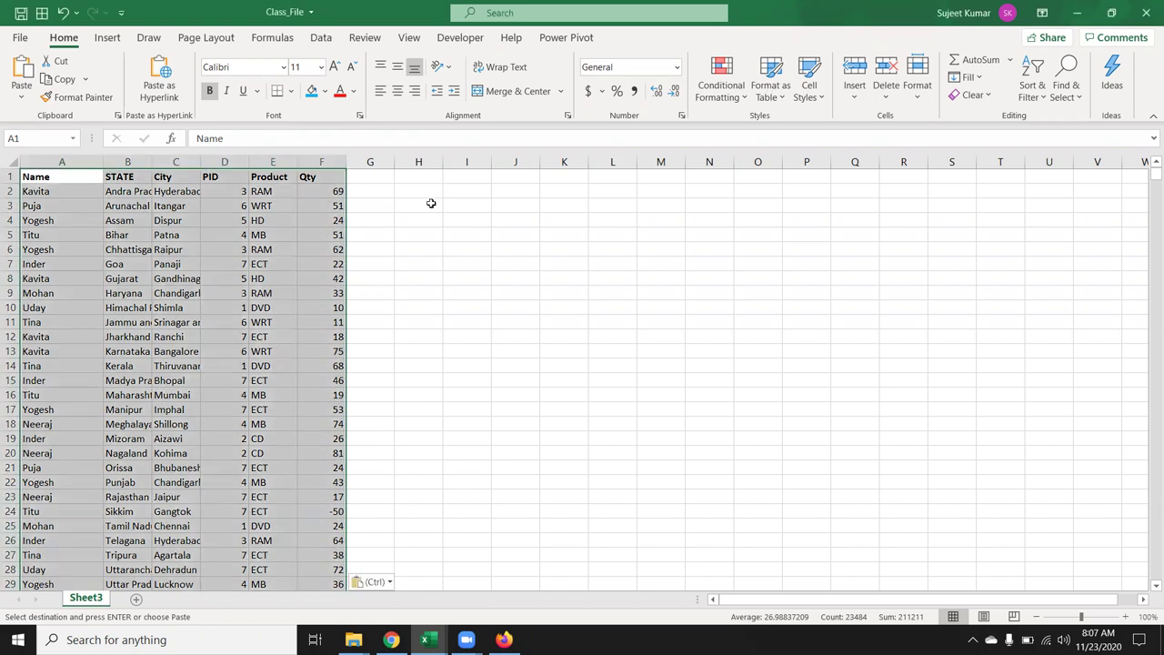
{"action": "left_click", "coordinate": [446, 218]}
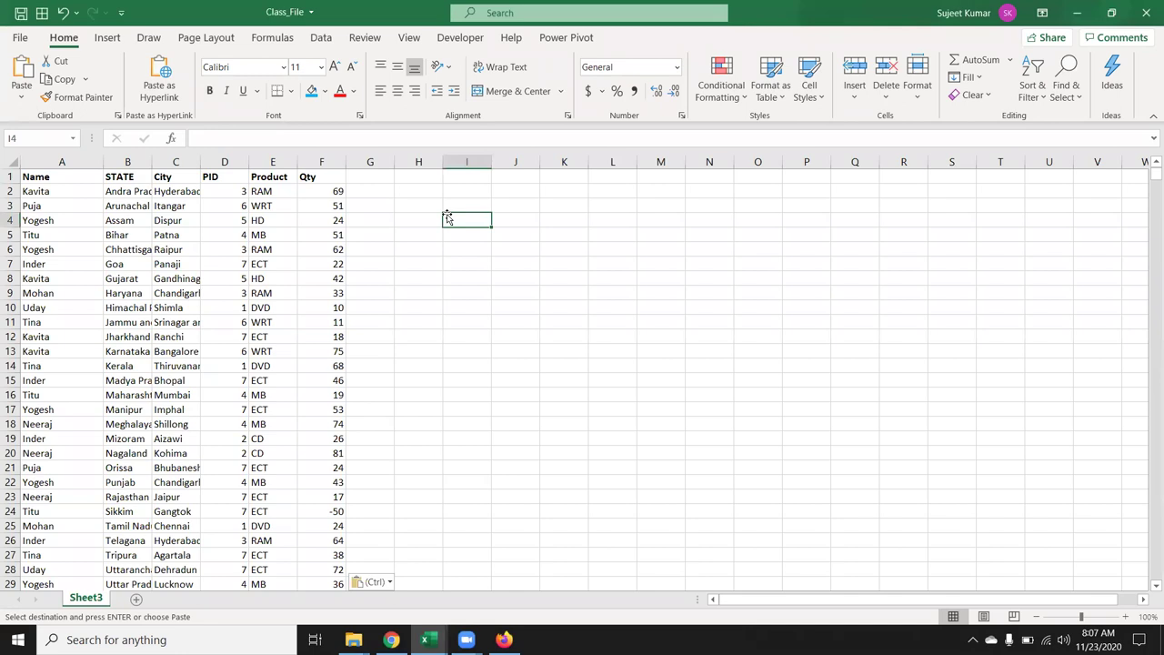
Enter =COUNT(F2:F5) in I4 to count the Qty values, giving 4.
{"action": "type", "text": "P"}
{"action": "key", "text": "BackSpace"}
{"action": "type", "text": "ou"}
{"action": "key", "text": "BackSpace"}
{"action": "key", "text": "BackSpace"}
{"action": "key", "text": "BackSpace"}
{"action": "type", "text": "="}
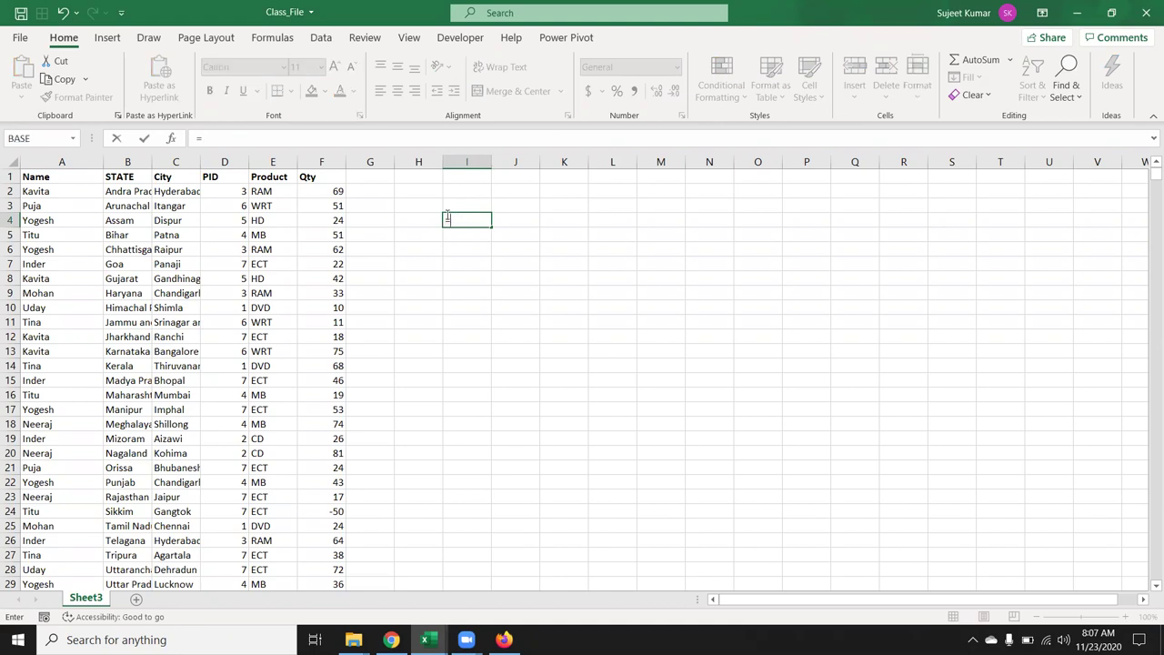
{"action": "type", "text": "cou"}
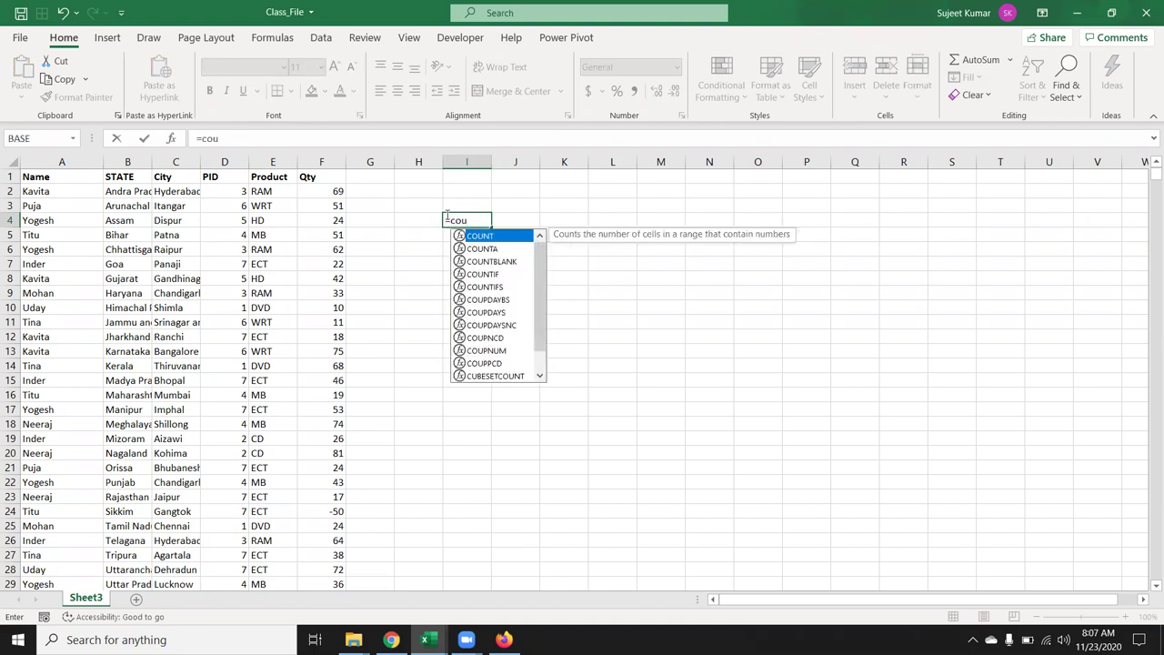
{"action": "key", "text": "Tab"}
{"action": "left_click", "coordinate": [309, 194]}
{"action": "key", "text": "shift+Down"}
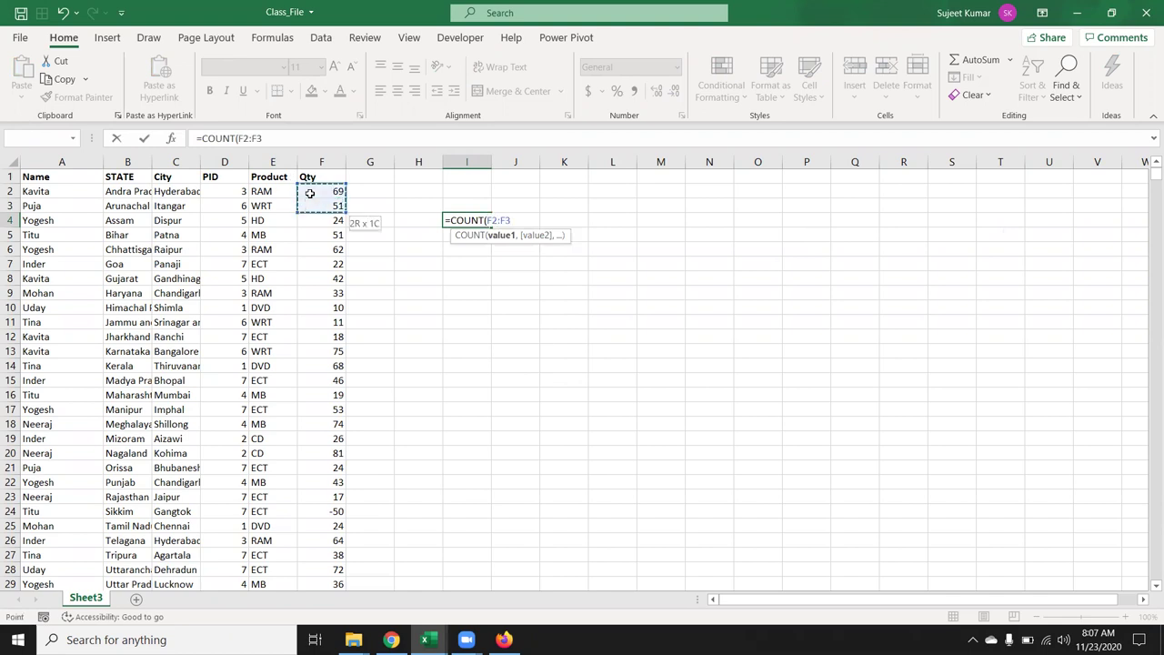
{"action": "key", "text": "shift+Down"}
{"action": "key", "text": "shift+Down"}
{"action": "key", "text": "Return"}
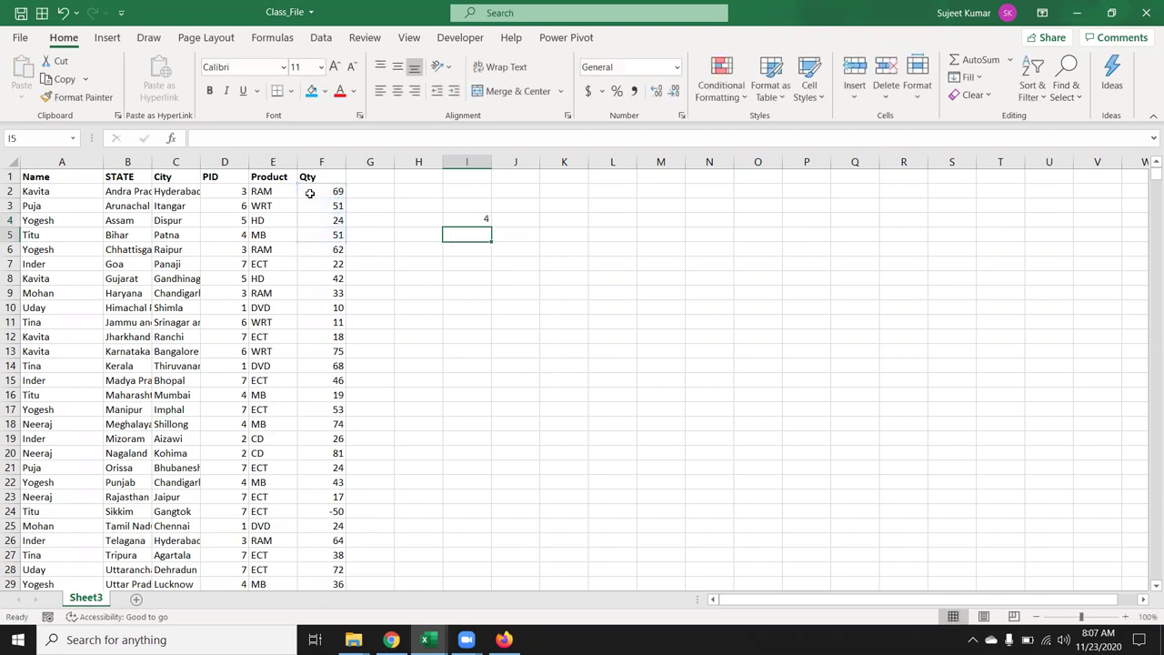
{"action": "key", "text": "Up"}
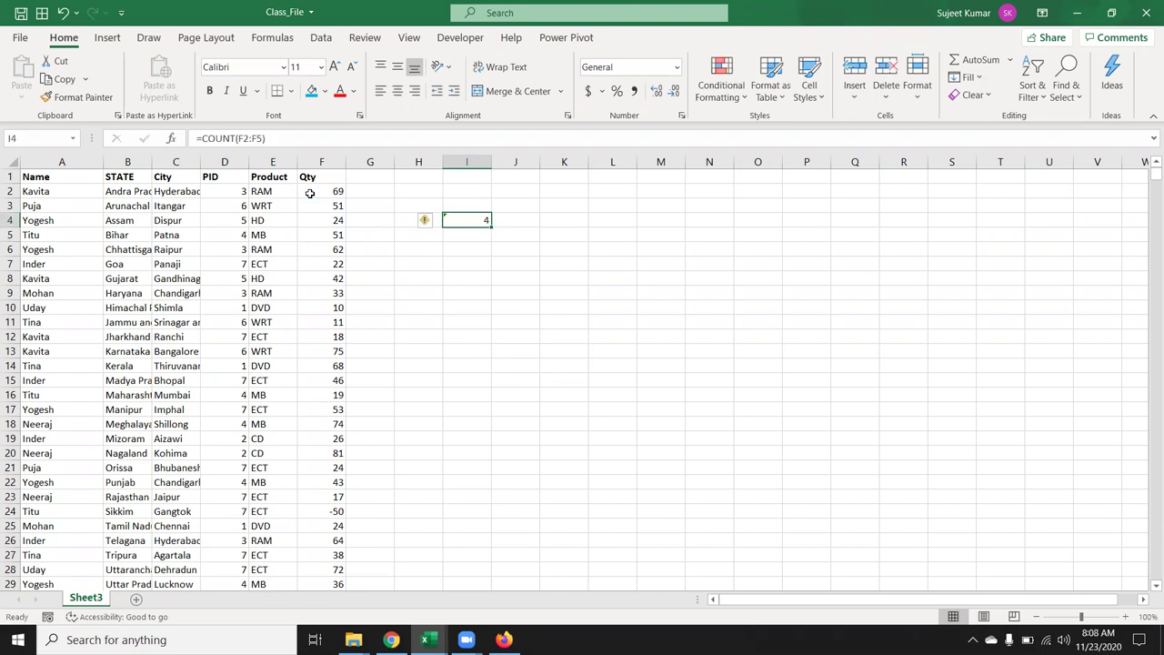
{"action": "key", "text": "Right"}
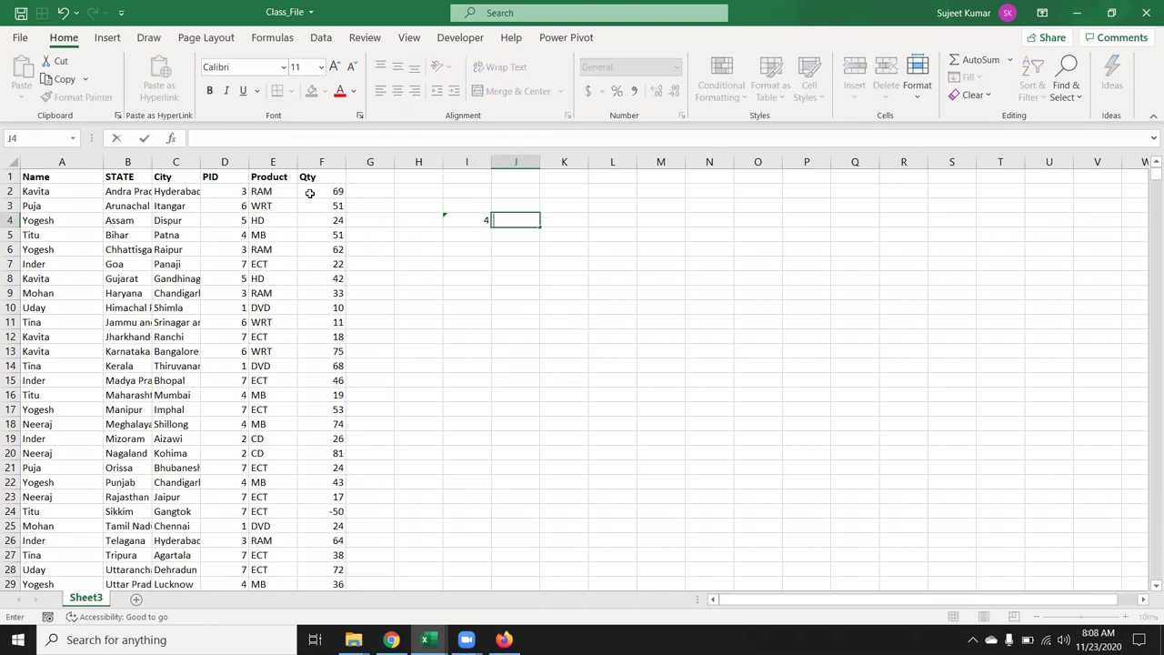
Count the non-empty Product cells from E1 downward with COUNTA in J4, giving 7.
{"action": "type", "text": "=cou"}
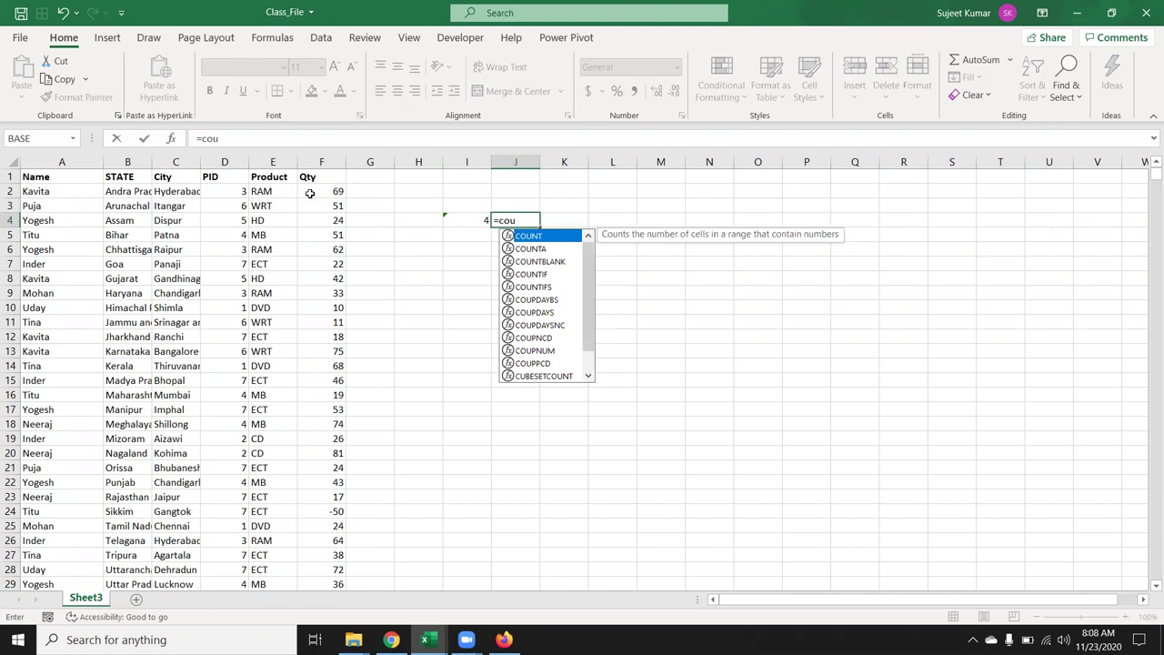
{"action": "key", "text": "Down"}
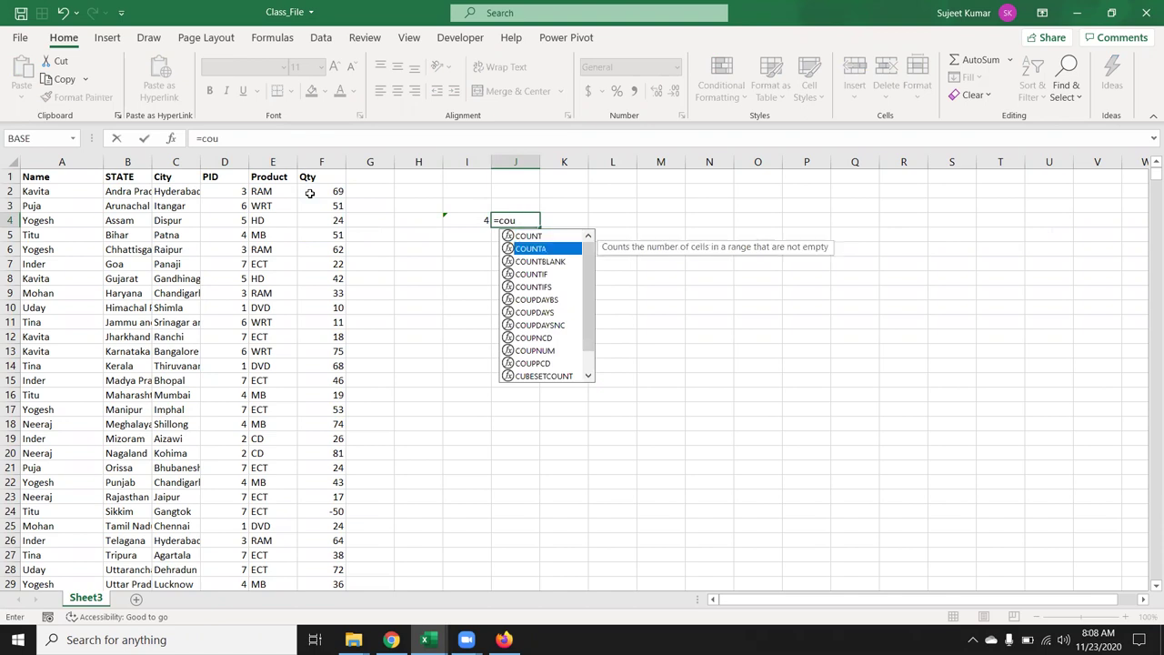
{"action": "key", "text": "Tab"}
{"action": "left_click", "coordinate": [269, 180]}
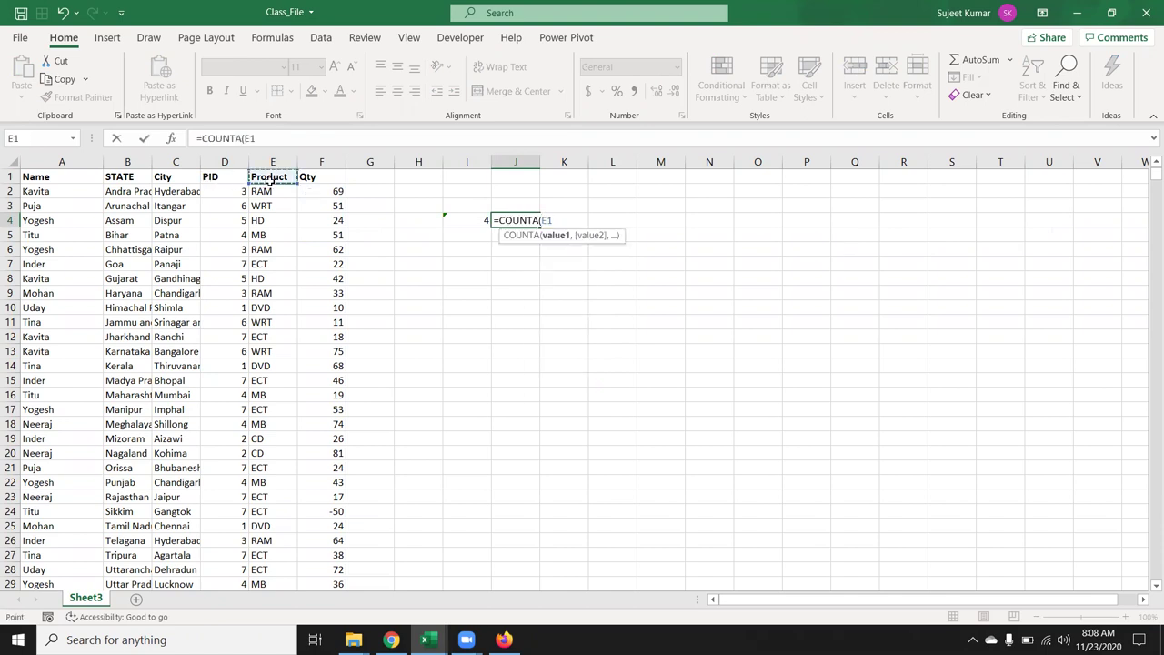
{"action": "key", "text": "shift+Down"}
{"action": "key", "text": "shift+Down"}
{"action": "key", "text": "shift+Down"}
{"action": "key", "text": "shift+Down"}
{"action": "key", "text": "shift+Down"}
{"action": "key", "text": "shift+Down"}
{"action": "key", "text": "Return"}
{"action": "key", "text": "Up"}
{"action": "key", "text": "Right"}
Enter a COUNTBLANK formula over E4:G4 in K4 to count the blank cells, giving 1.
{"action": "type", "text": "="}
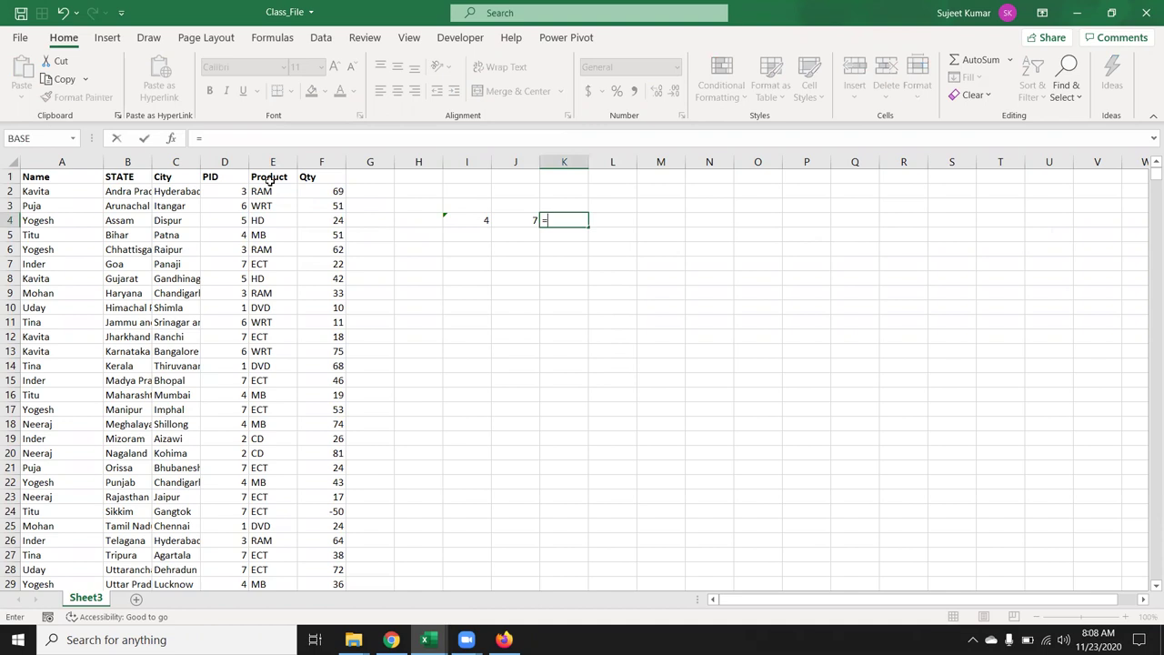
{"action": "type", "text": "cou"}
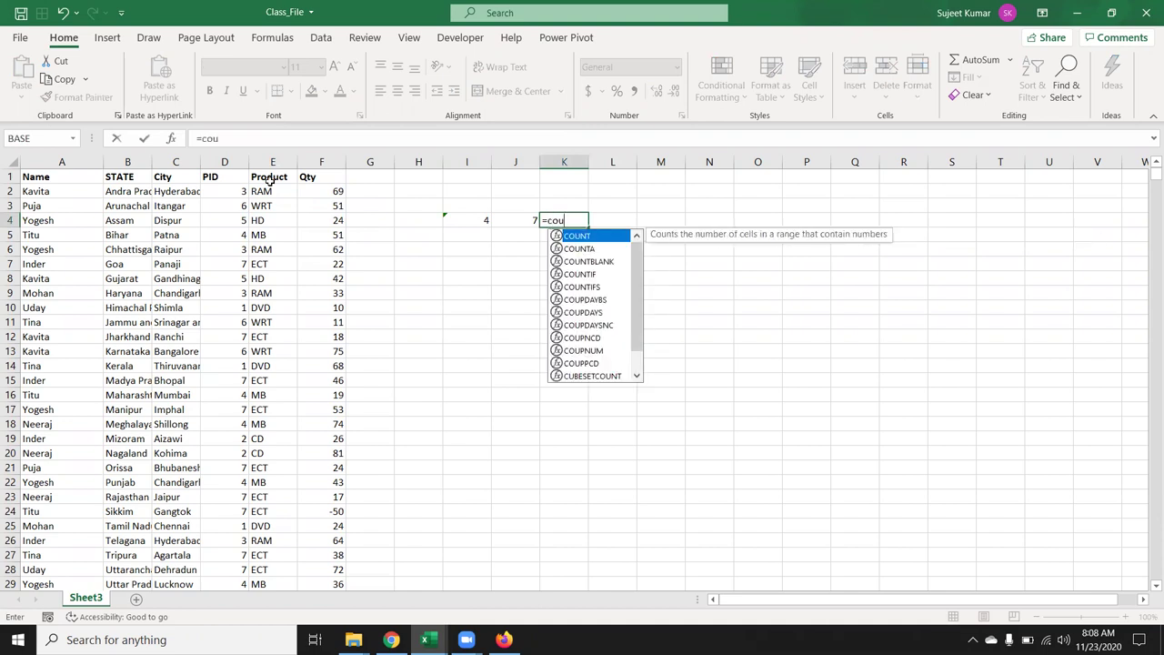
{"action": "key", "text": "Down"}
{"action": "key", "text": "Down"}
{"action": "key", "text": "Tab"}
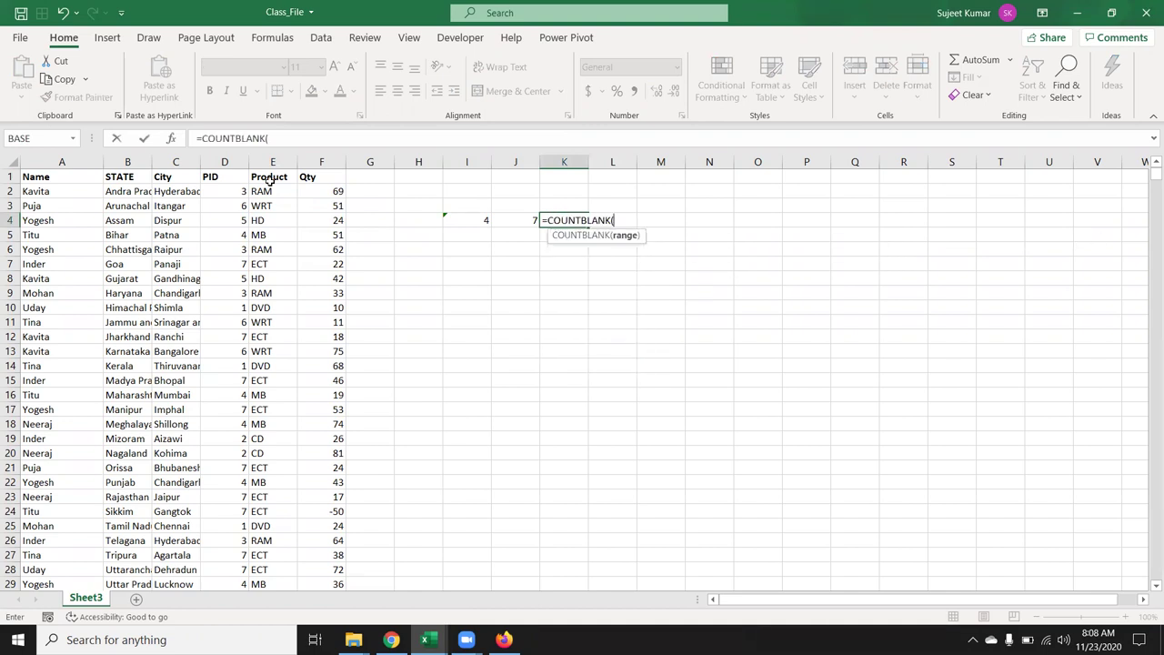
{"action": "key", "text": "Left"}
{"action": "key", "text": "Left"}
{"action": "key", "text": "Left"}
{"action": "key", "text": "Left"}
{"action": "key", "text": "Left"}
{"action": "key", "text": "Left"}
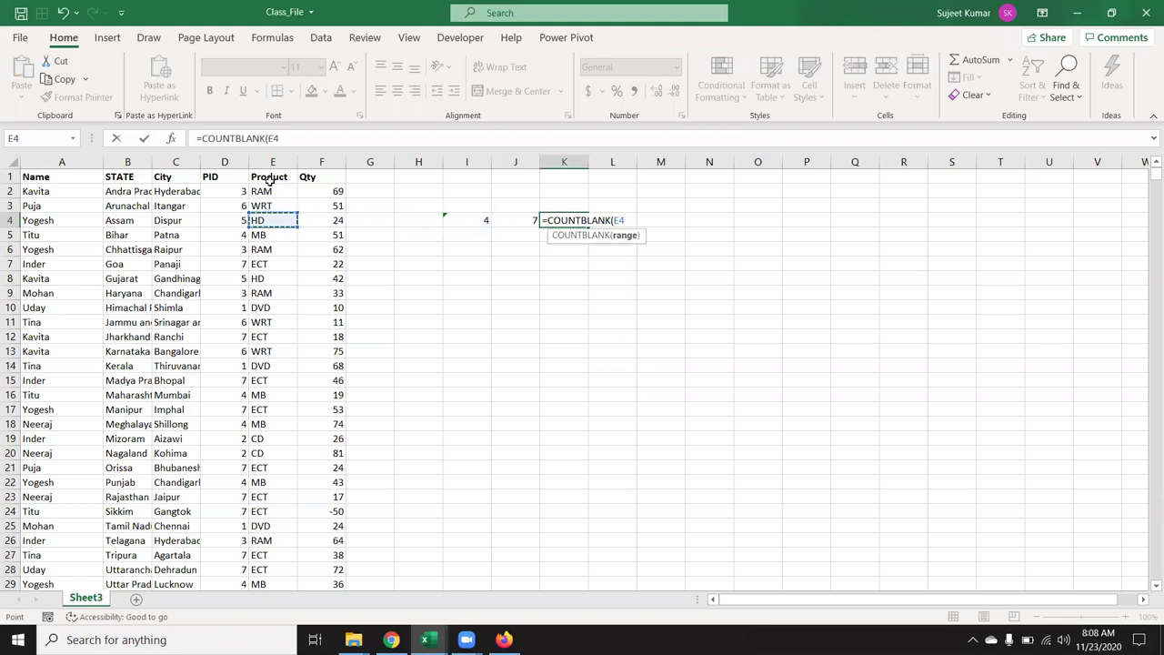
{"action": "key", "text": "shift+Right"}
{"action": "key", "text": "shift+Right"}
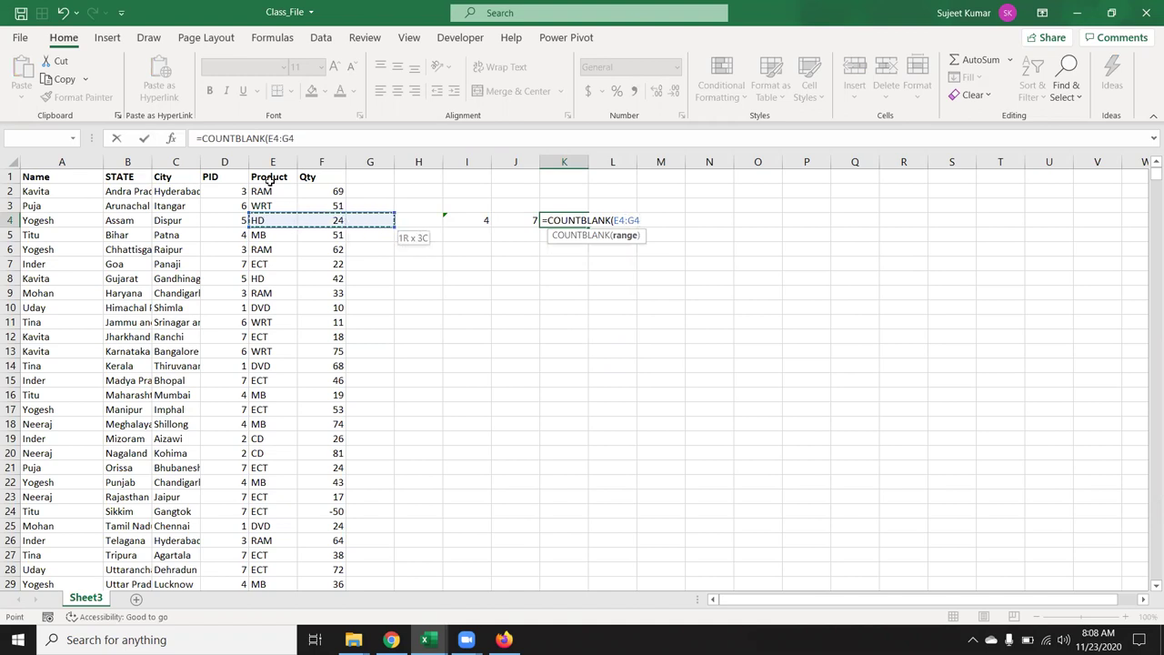
{"action": "key", "text": "Return"}
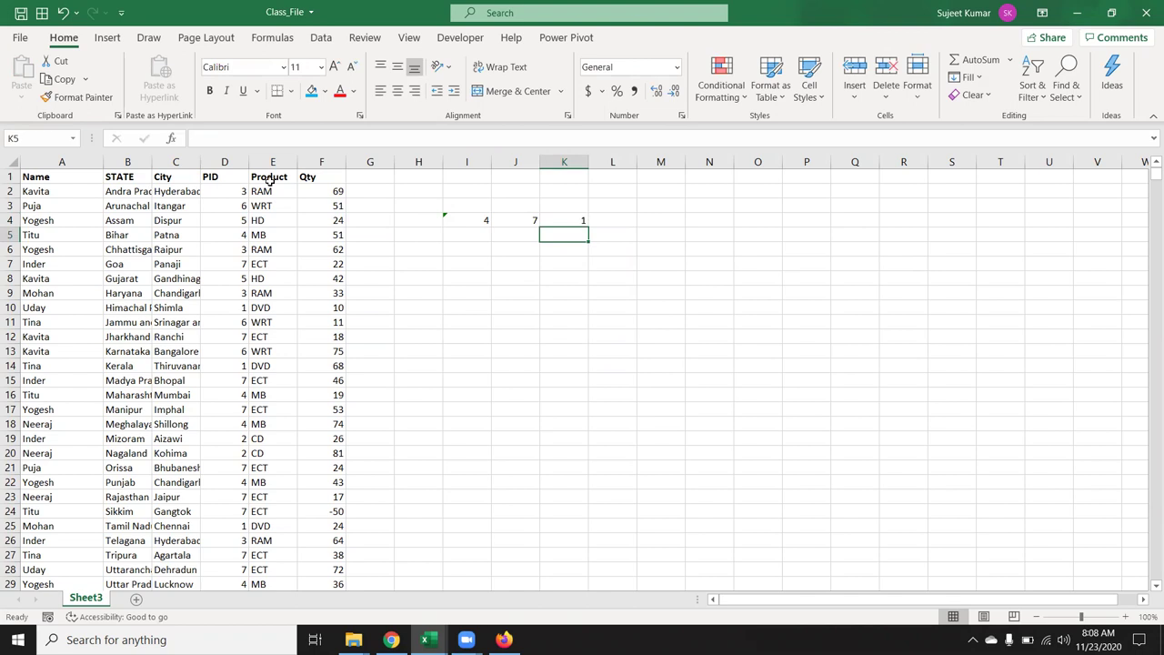
{"action": "left_click", "coordinate": [270, 182]}
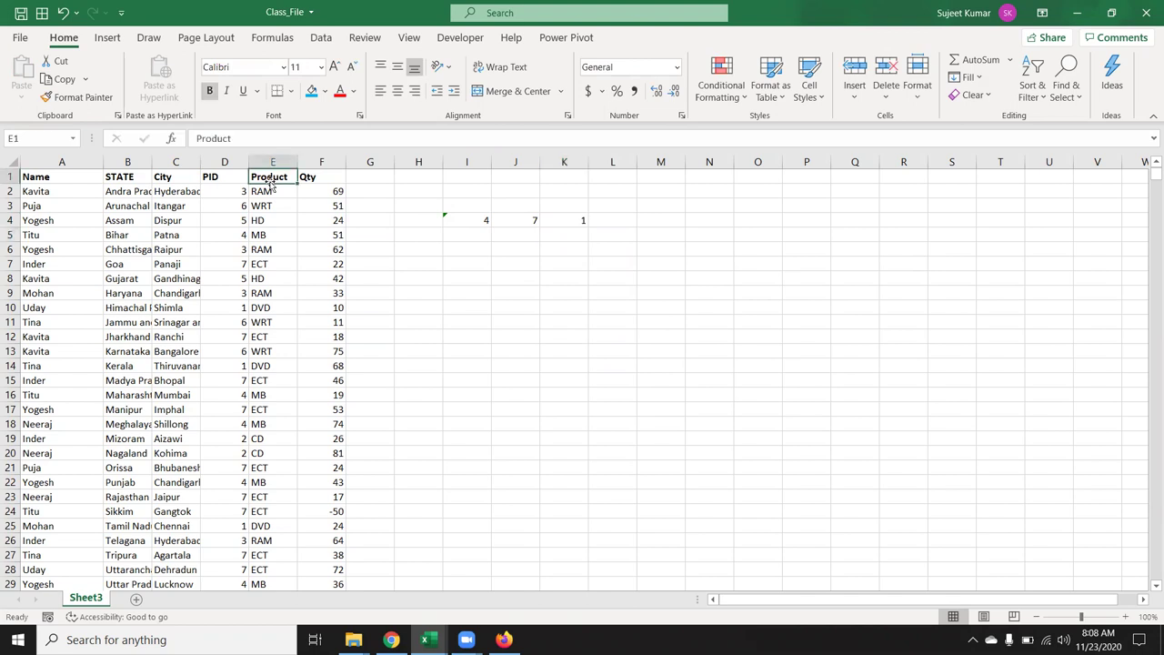
{"action": "left_click_drag", "start_coordinate": [270, 184], "coordinate": [270, 186]}
{"action": "left_click_drag", "start_coordinate": [270, 185], "coordinate": [270, 186]}
{"action": "left_click", "coordinate": [459, 231]}
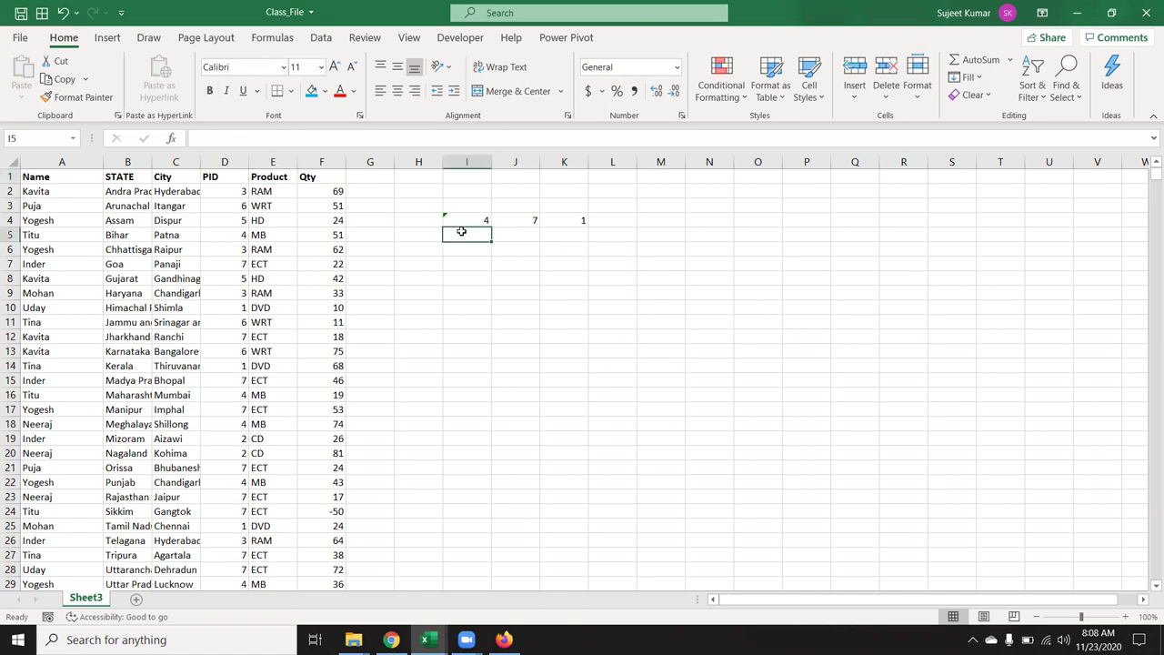
{"action": "left_click", "coordinate": [449, 264]}
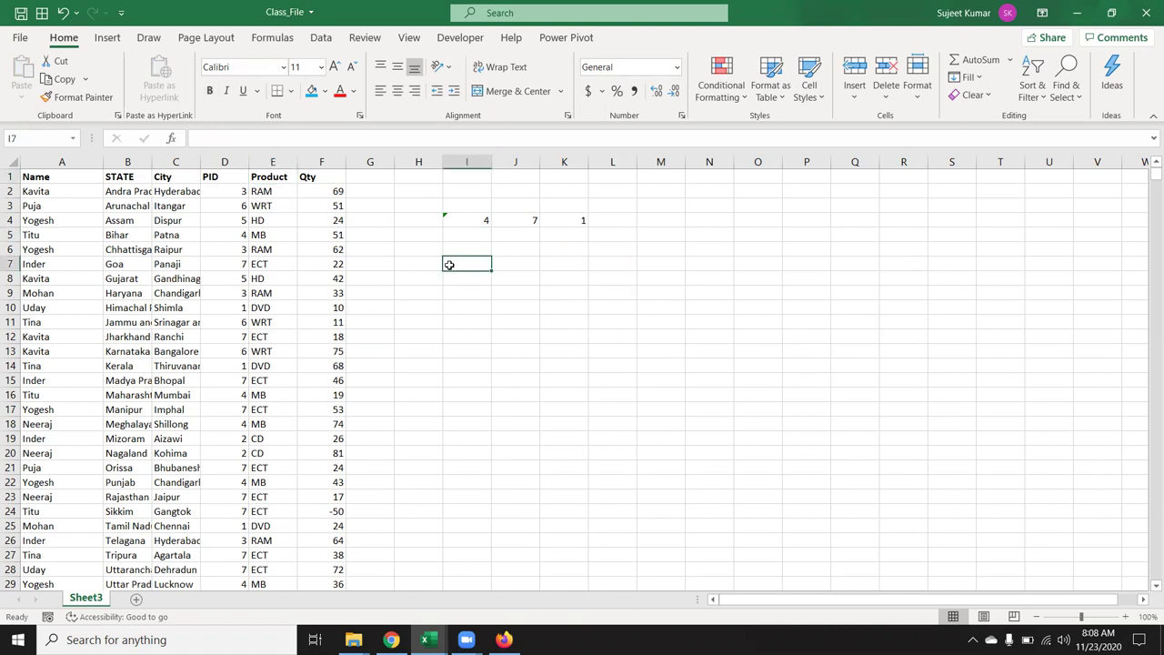
Type a name criterion in I7 and count its column A matches with =COUNTIF(A:A,I7), giving 455.
{"action": "type", "text": "Puja"}
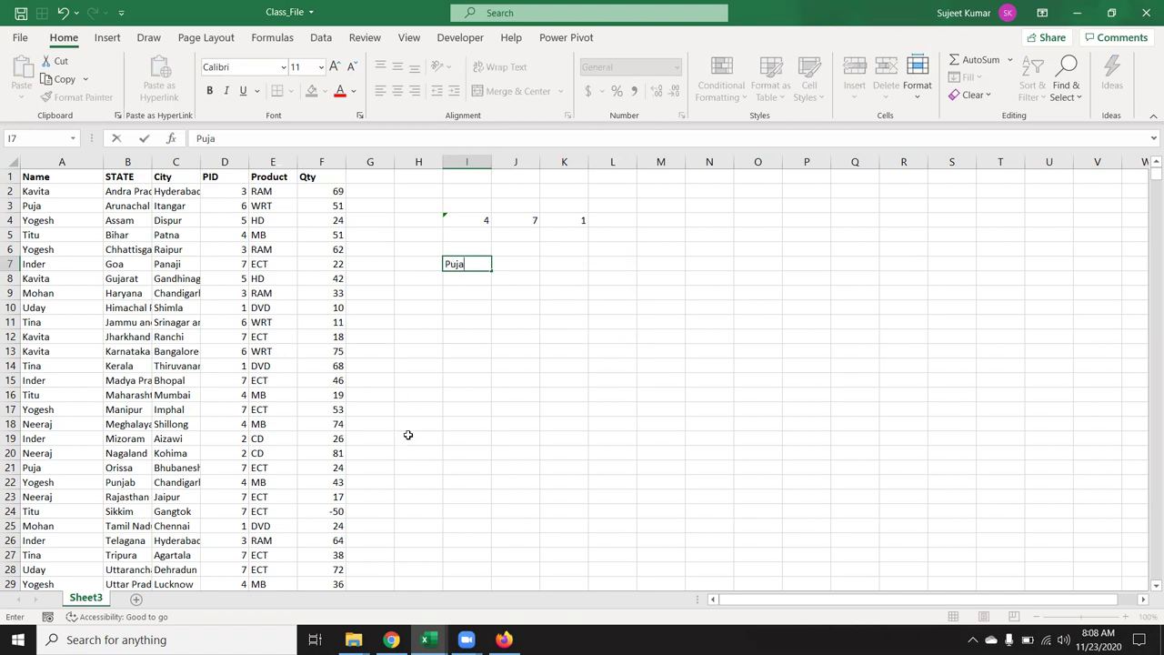
{"action": "key", "text": "Tab"}
{"action": "type", "text": "=c"}
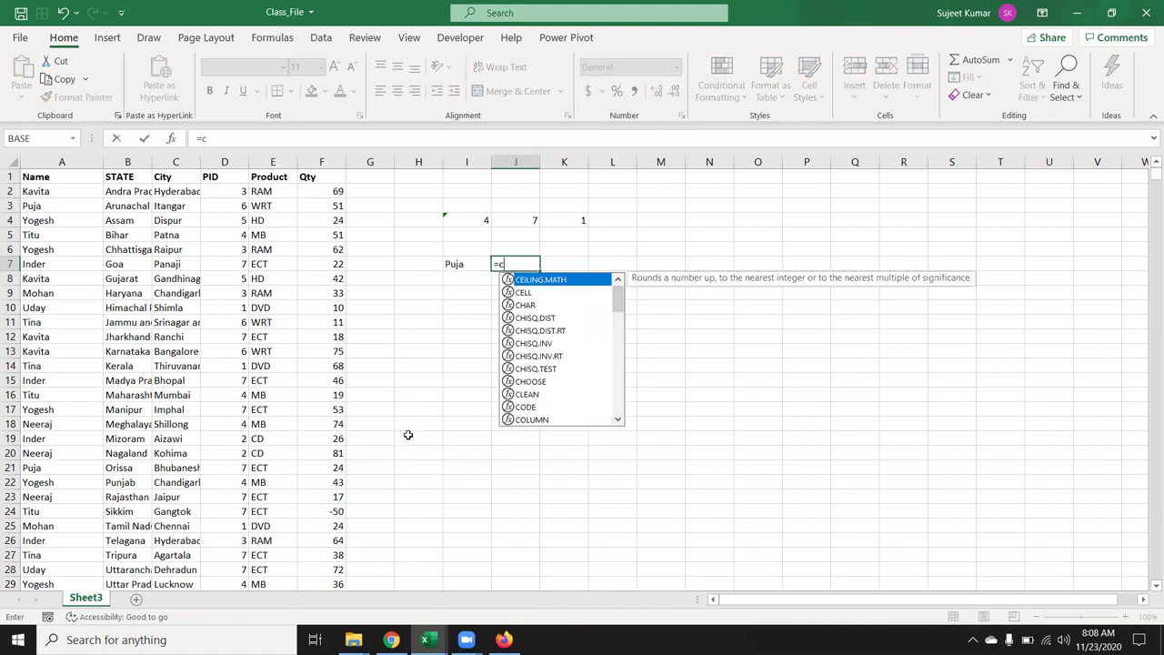
{"action": "type", "text": "ou"}
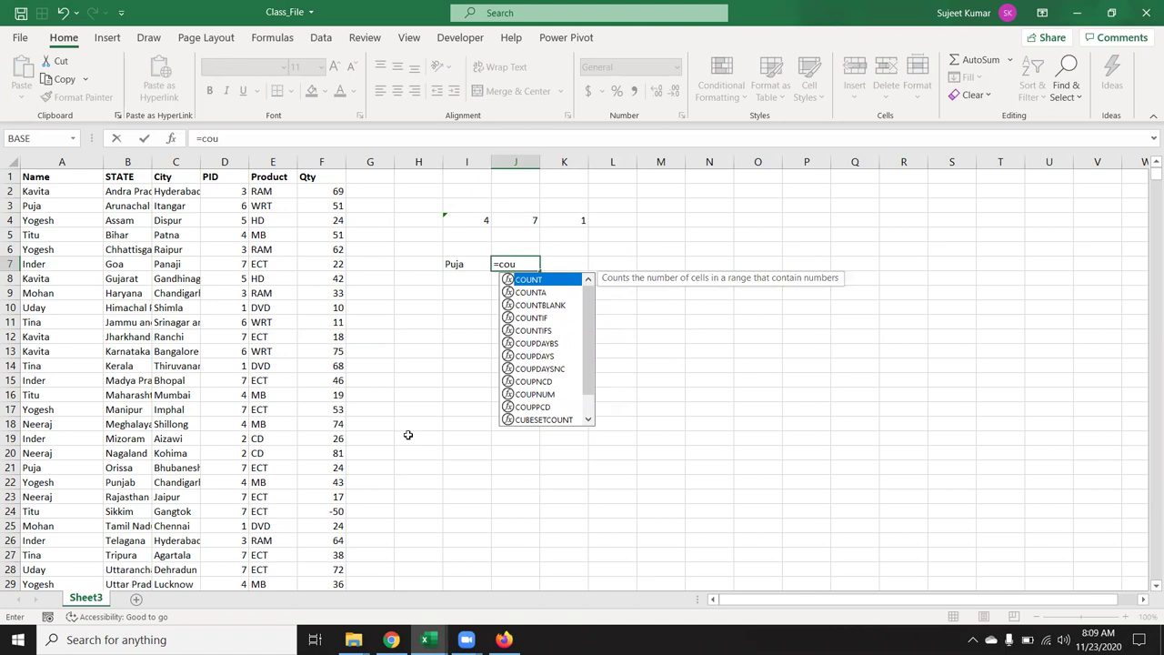
{"action": "key", "text": "Down"}
{"action": "key", "text": "Down"}
{"action": "key", "text": "Down"}
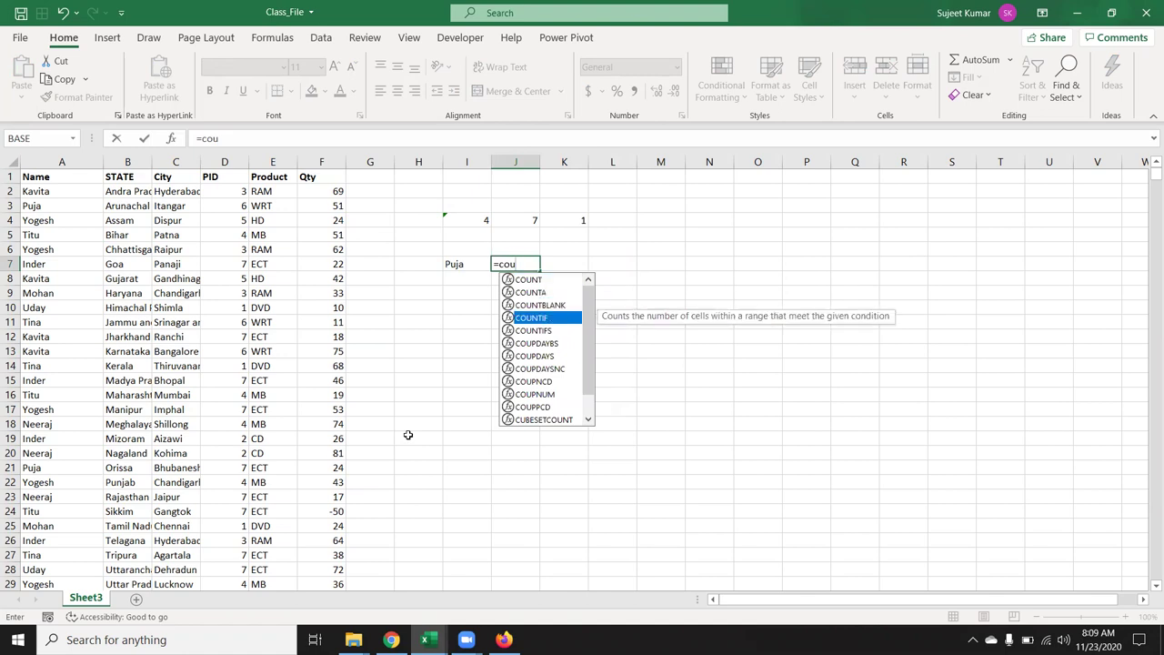
{"action": "key", "text": "Tab"}
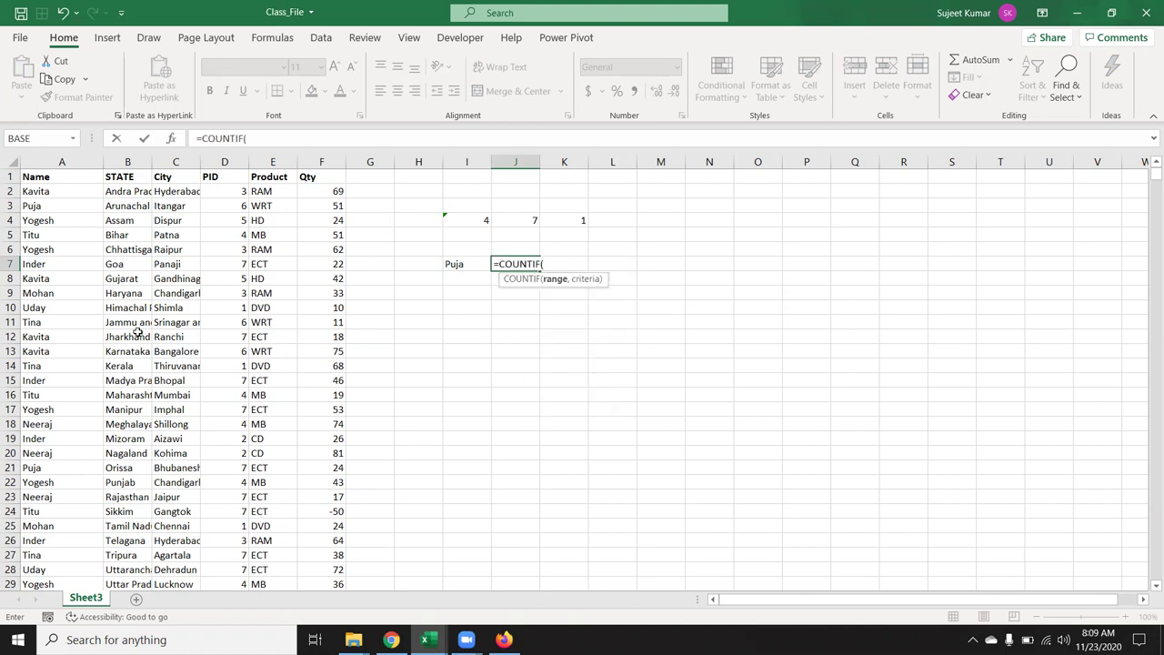
{"action": "left_click", "coordinate": [43, 162]}
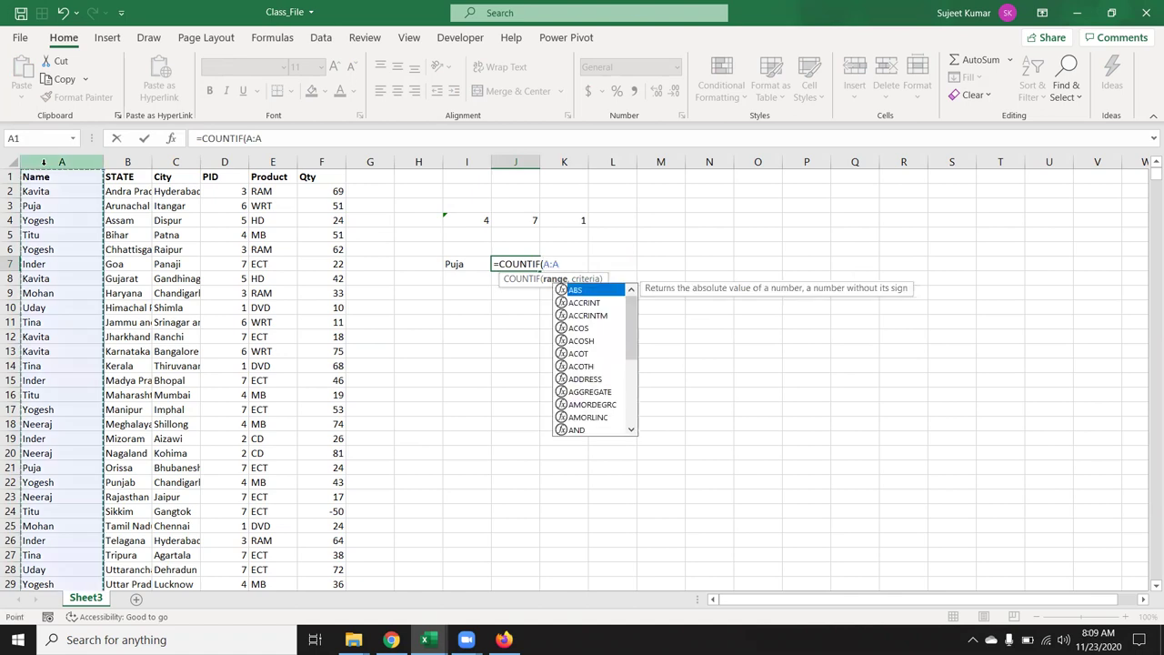
{"action": "type", "text": ","}
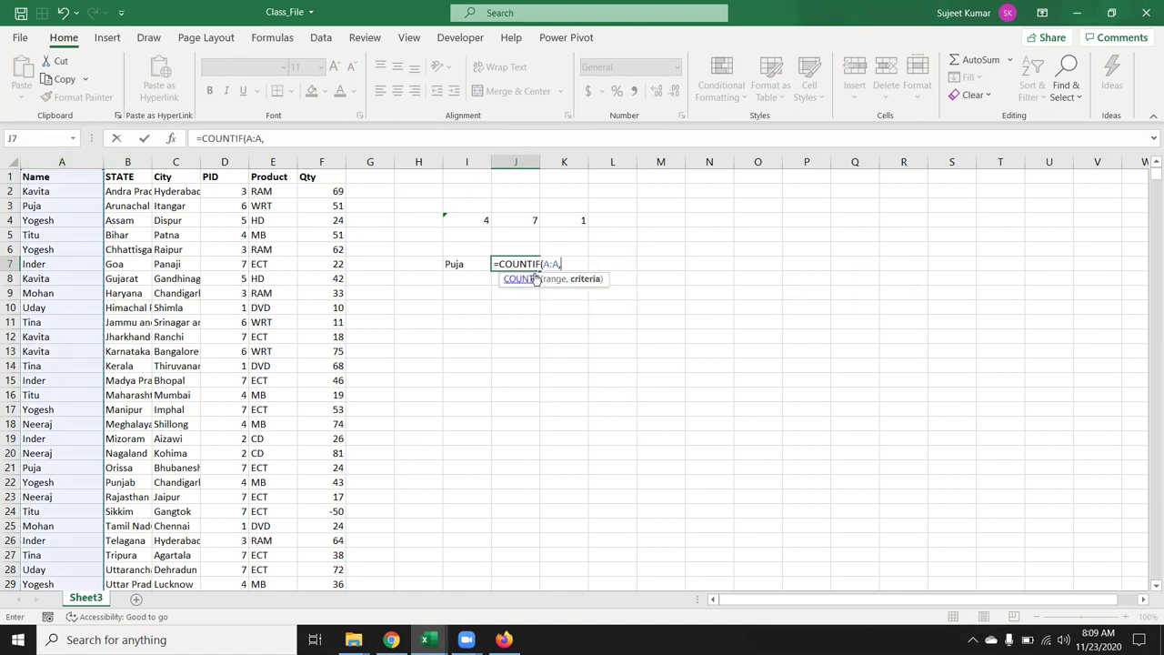
{"action": "left_click", "coordinate": [468, 264]}
{"action": "key", "text": "Return"}
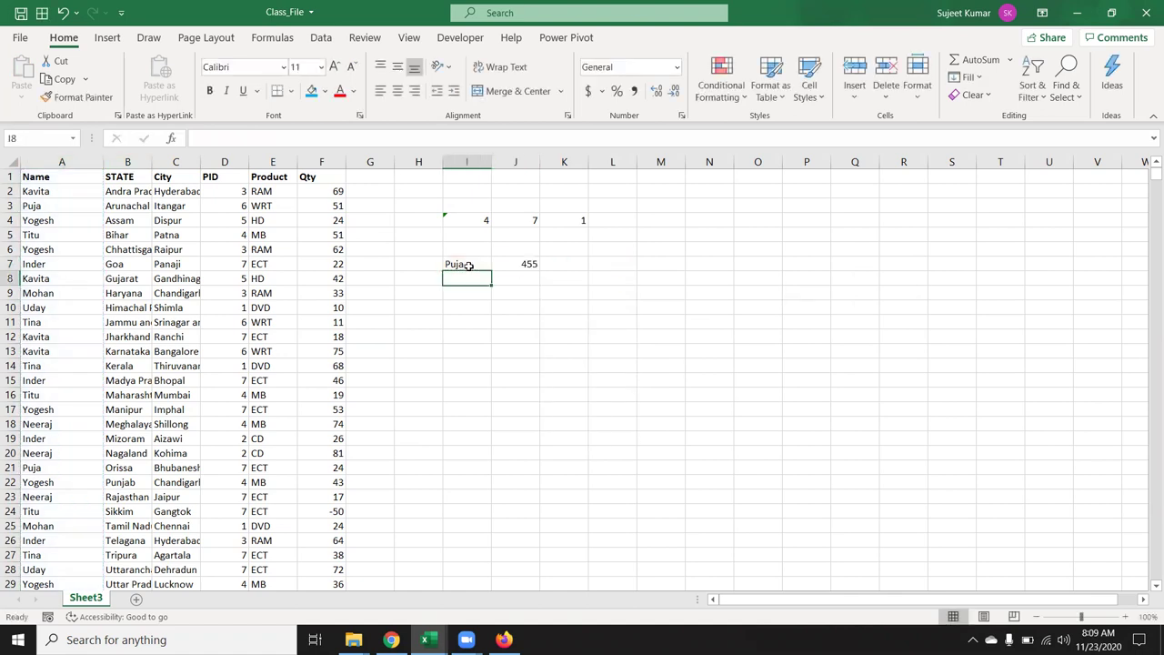
{"action": "key", "text": "Up"}
{"action": "key", "text": "Right"}
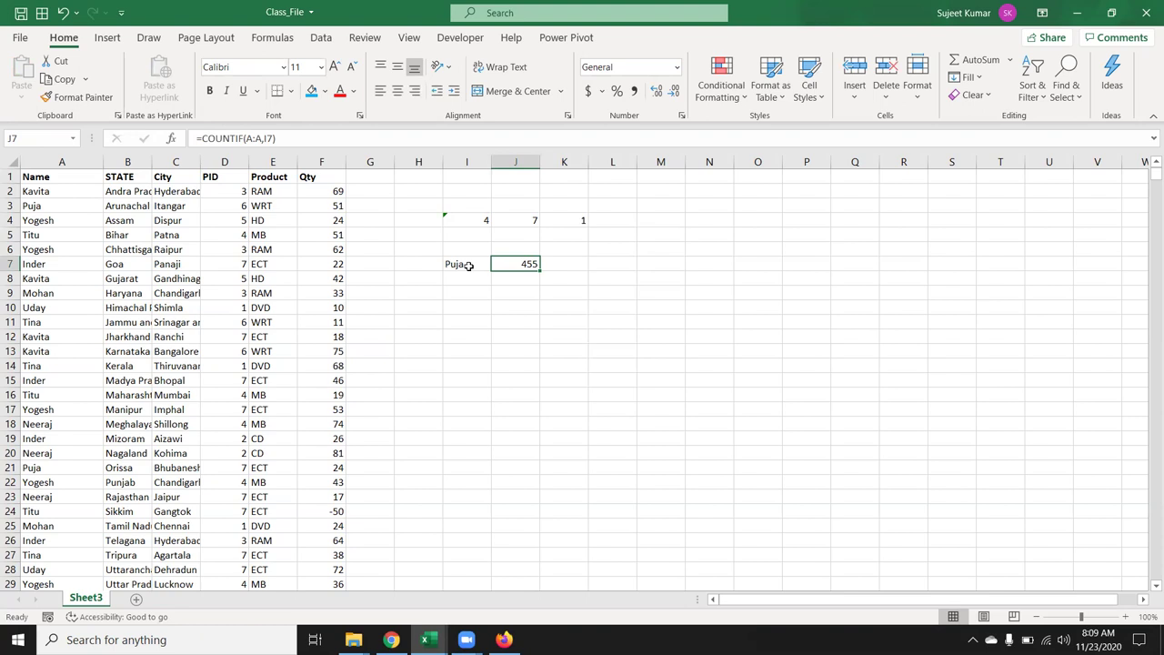
{"action": "key", "text": "Right"}
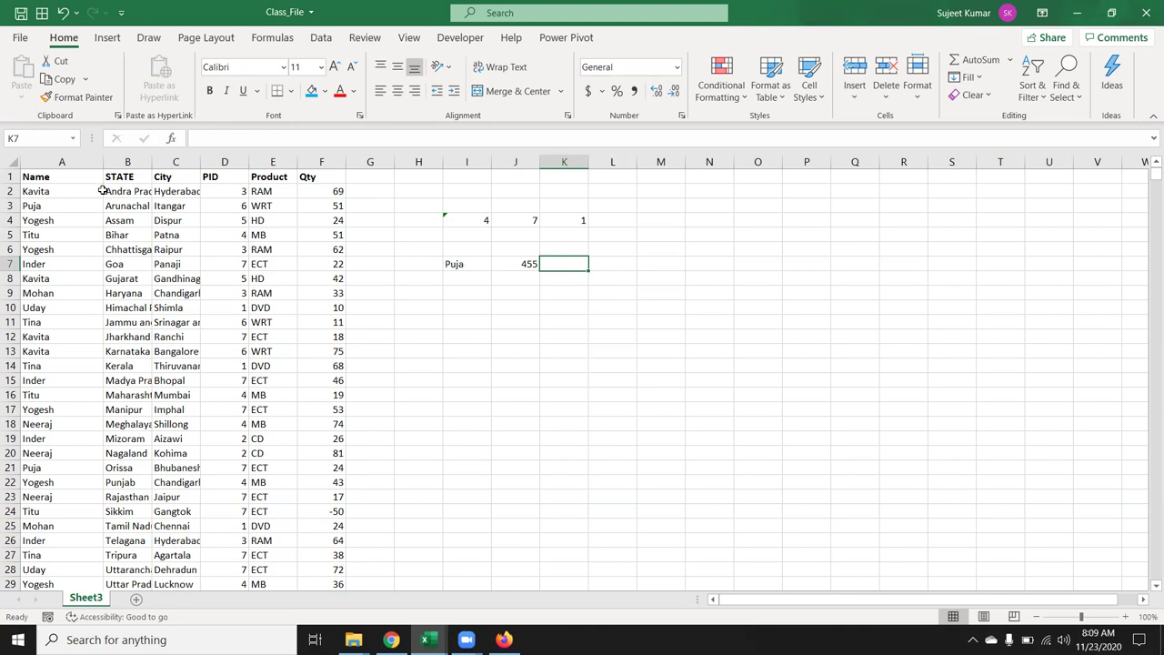
Total Qty for the I7 name in K7 with =SUMIF(A:A,I7,F:F), giving 22139.
{"action": "type", "text": "="}
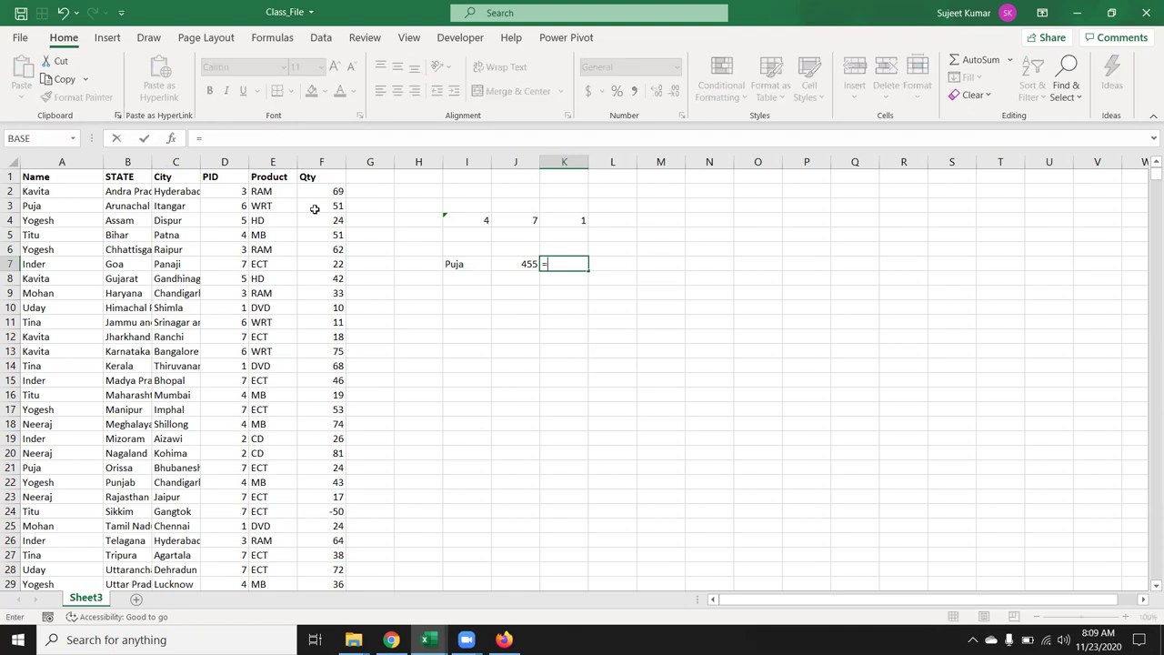
{"action": "type", "text": "sum"}
{"action": "key", "text": "Down"}
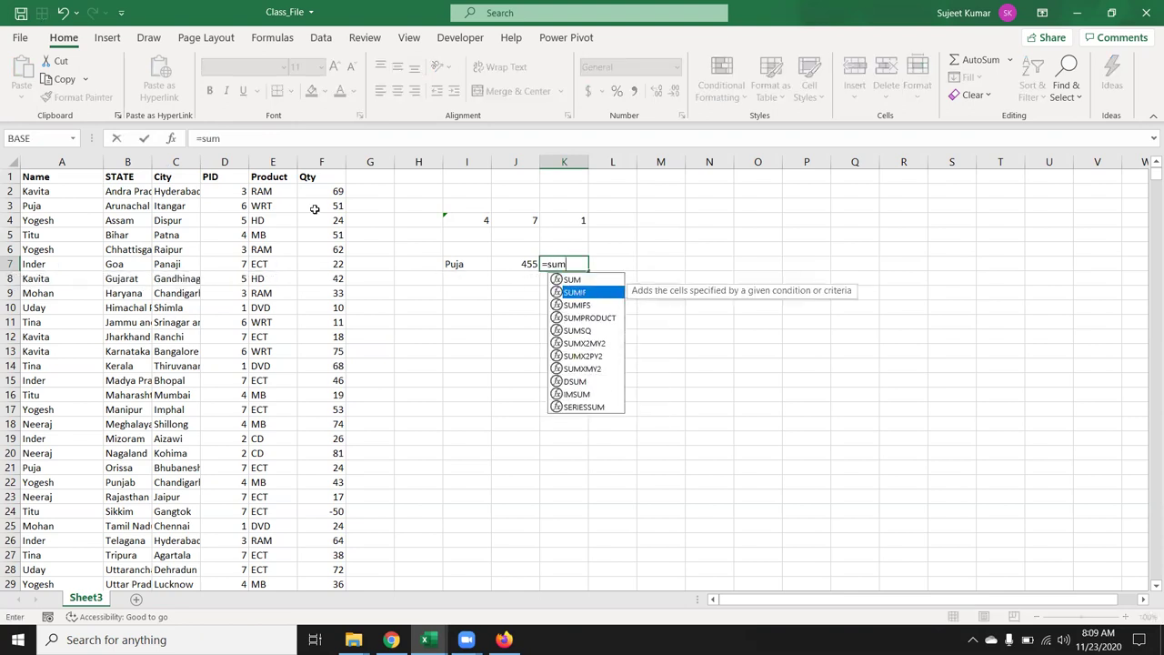
{"action": "key", "text": "Tab"}
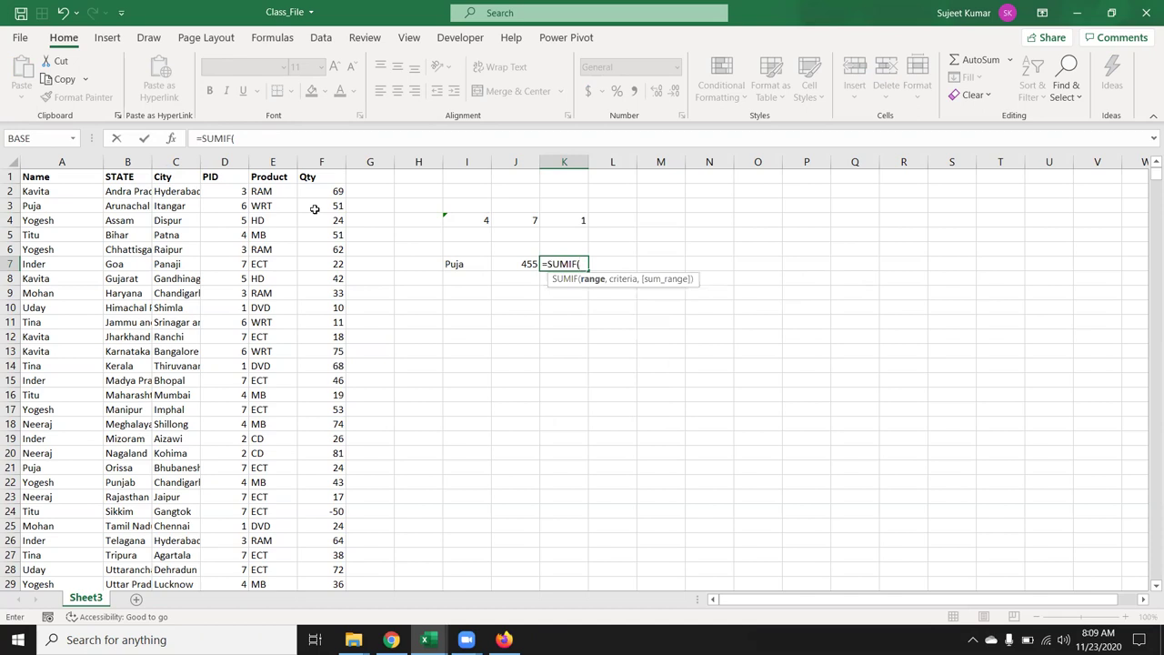
{"action": "left_click", "coordinate": [62, 162]}
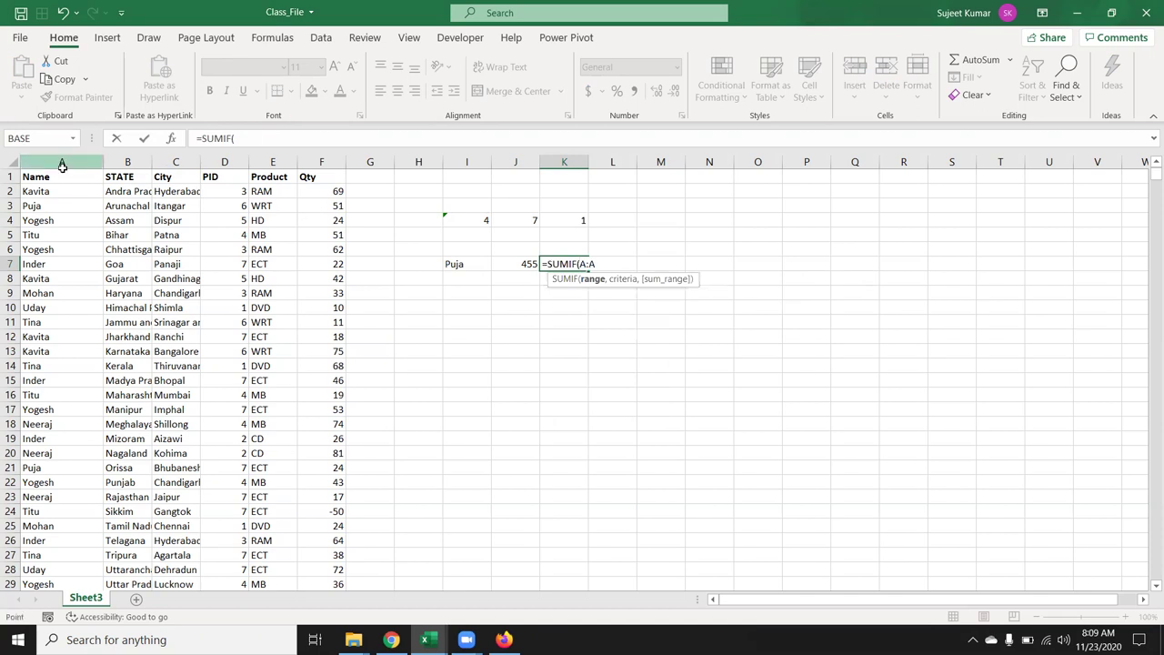
{"action": "type", "text": ","}
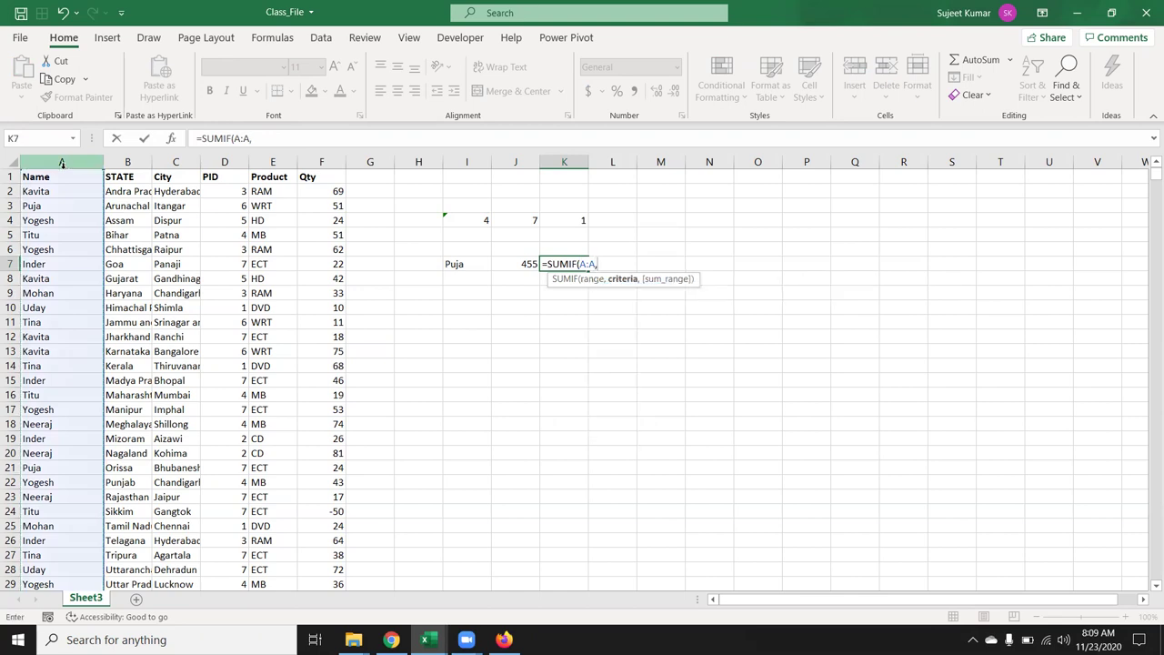
{"action": "left_click", "coordinate": [452, 263]}
{"action": "type", "text": ","}
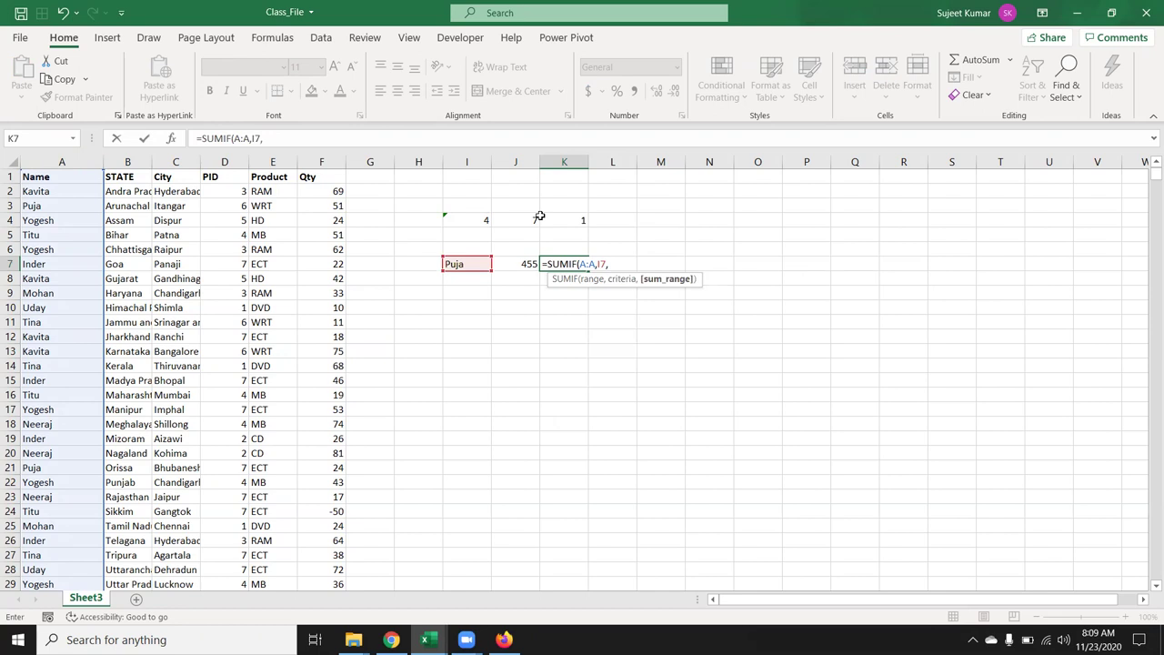
{"action": "left_click", "coordinate": [321, 161]}
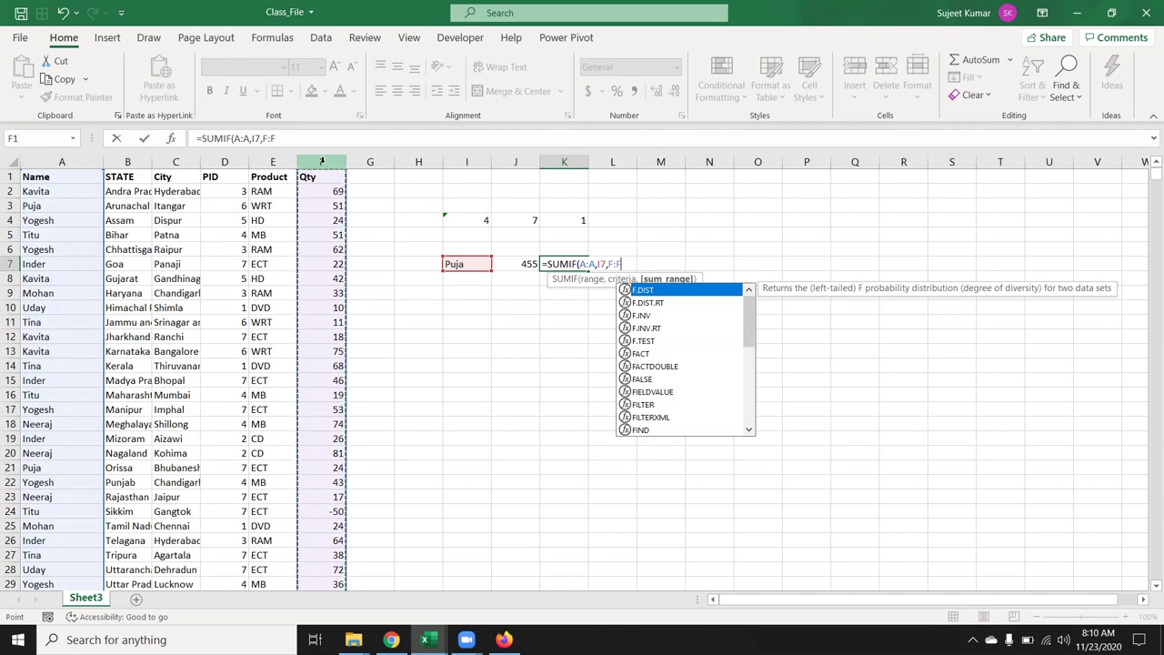
{"action": "key", "text": "Return"}
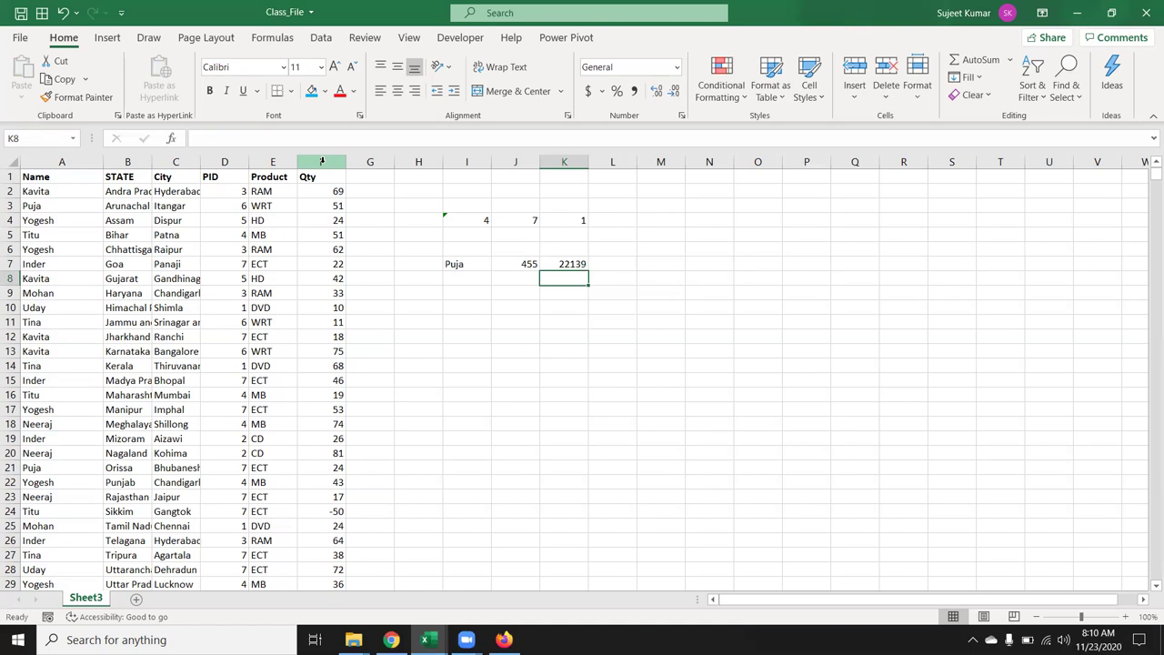
Overwrite the names in A9, A13 and A15 with longer variants containing the I7 name.
{"action": "key", "text": "Up"}
{"action": "key", "text": "Left"}
{"action": "key", "text": "Left"}
{"action": "key", "text": "Left"}
{"action": "key", "text": "Left"}
{"action": "key", "text": "Left"}
{"action": "key", "text": "Left"}
{"action": "key", "text": "Left"}
{"action": "key", "text": "Left"}
{"action": "key", "text": "Left"}
{"action": "key", "text": "Left"}
{"action": "key", "text": "Down"}
{"action": "key", "text": "Down"}
{"action": "type", "text": "Puja singh"}
{"action": "key", "text": "Return"}
{"action": "key", "text": "Return"}
{"action": "key", "text": "Down"}
{"action": "key", "text": "Down"}
{"action": "type", "text": "Singh"}
{"action": "type", "text": "Puja"}
{"action": "key", "text": "Return"}
{"action": "key", "text": "Return"}
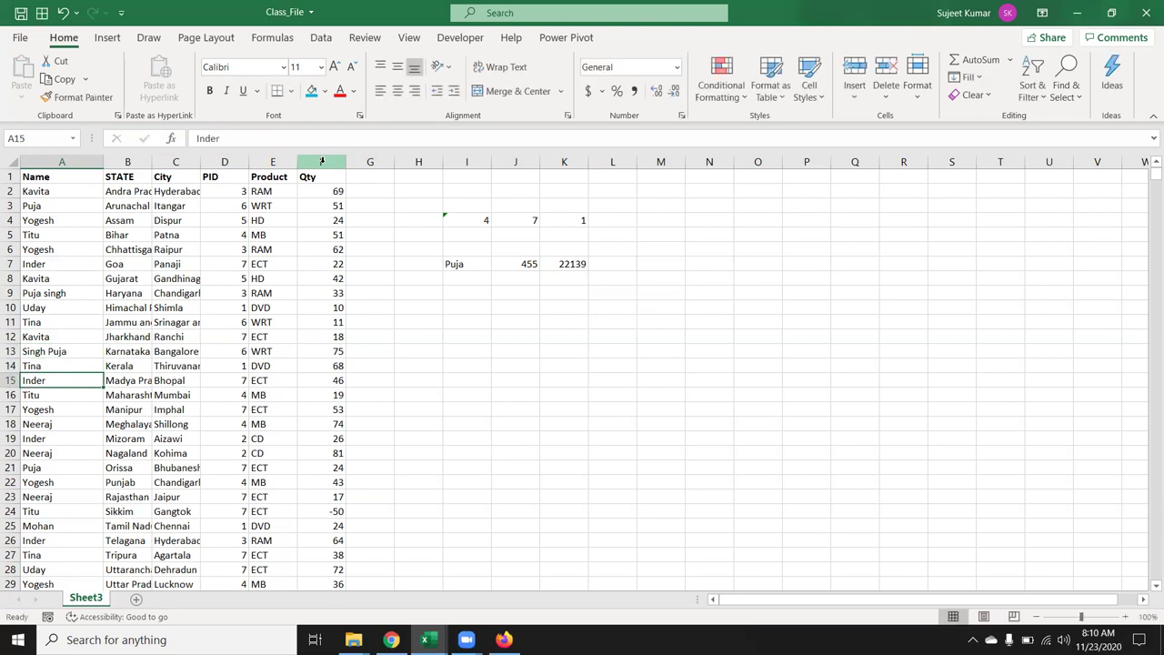
{"action": "type", "text": "Puja Kumar"}
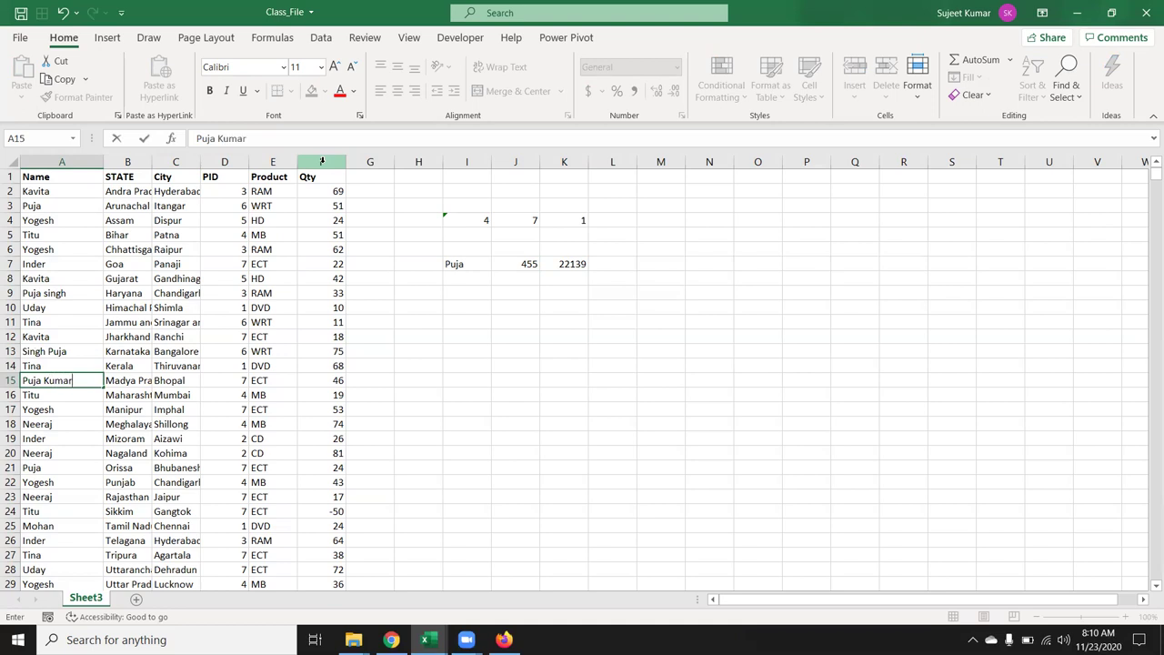
{"action": "type", "text": "i"}
{"action": "key", "text": "Tab"}
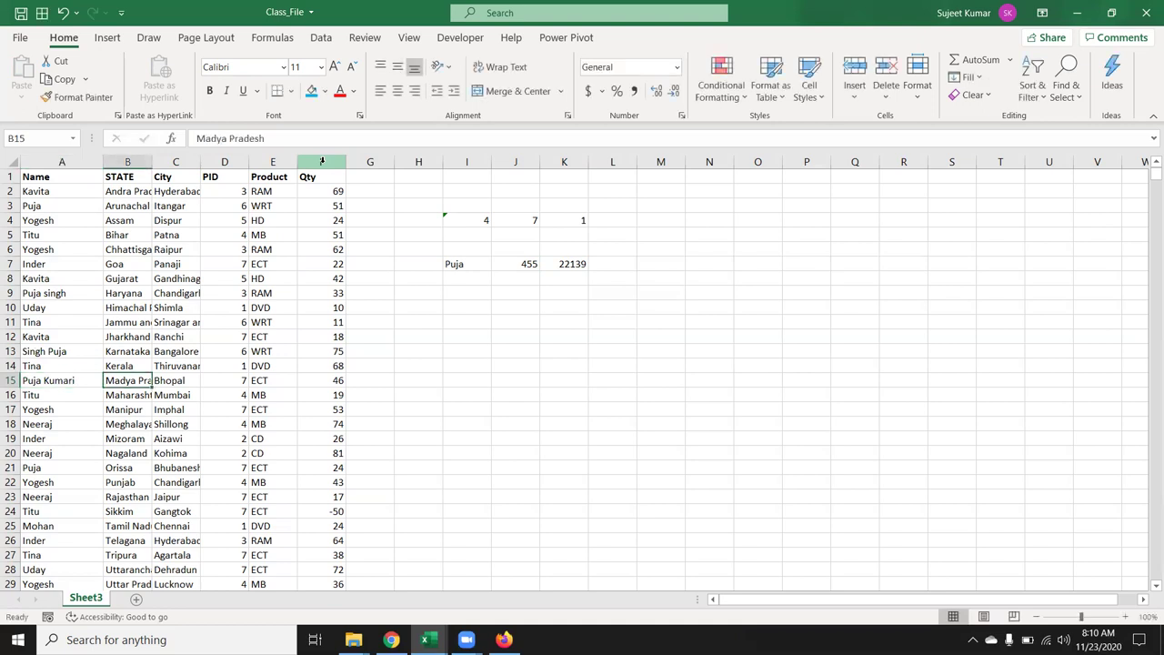
{"action": "left_click", "coordinate": [468, 300]}
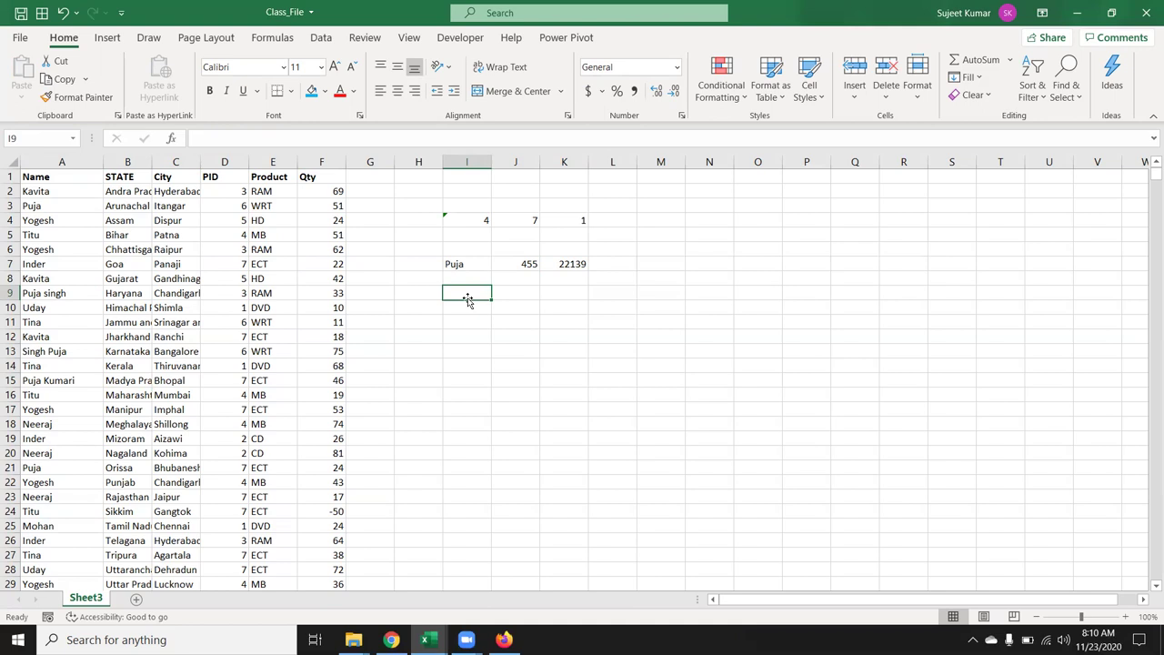
Enter the I7 name wrapped in asterisks in I9 as a wildcard criterion.
{"action": "key", "text": "Up"}
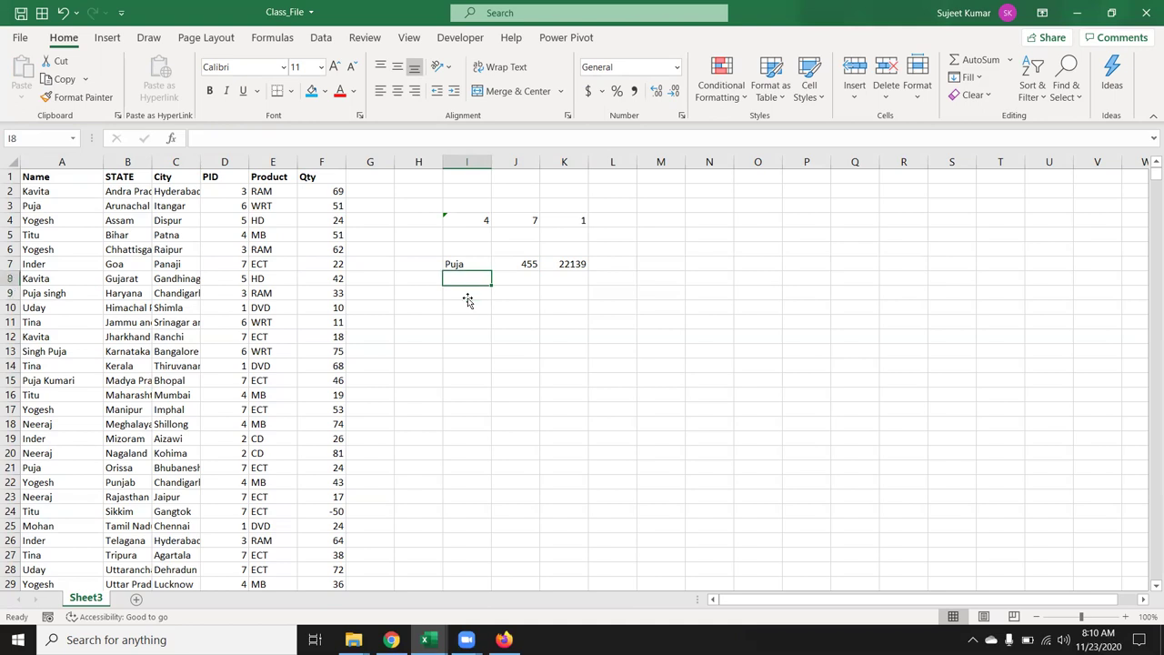
{"action": "left_click", "coordinate": [467, 299]}
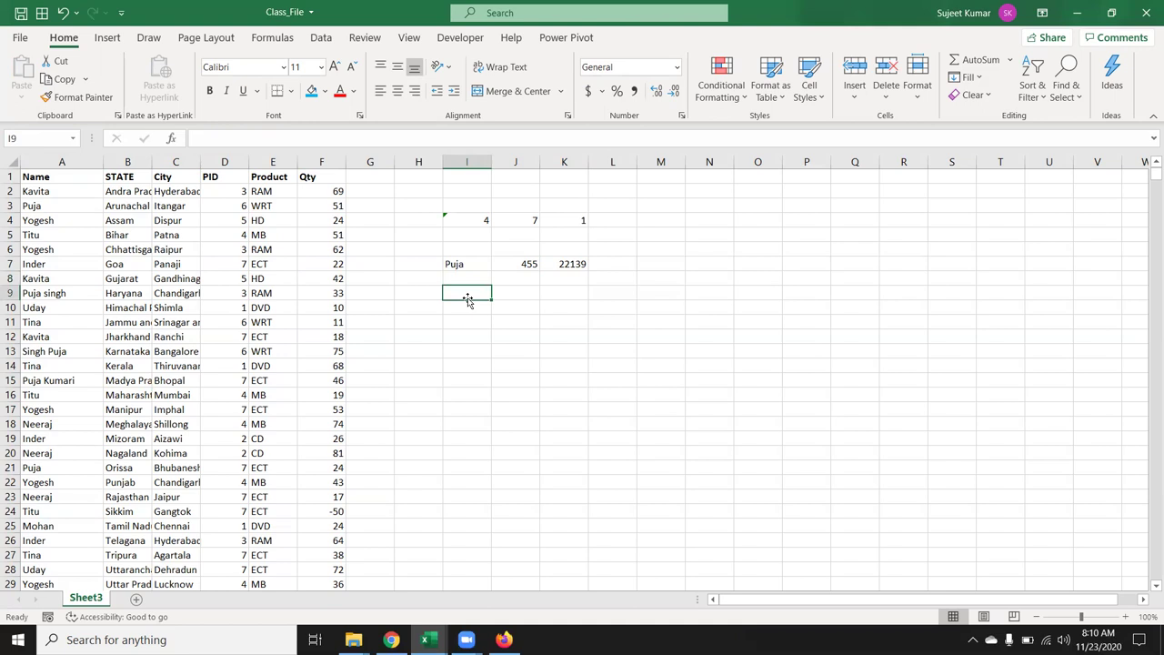
{"action": "type", "text": "*Puja"}
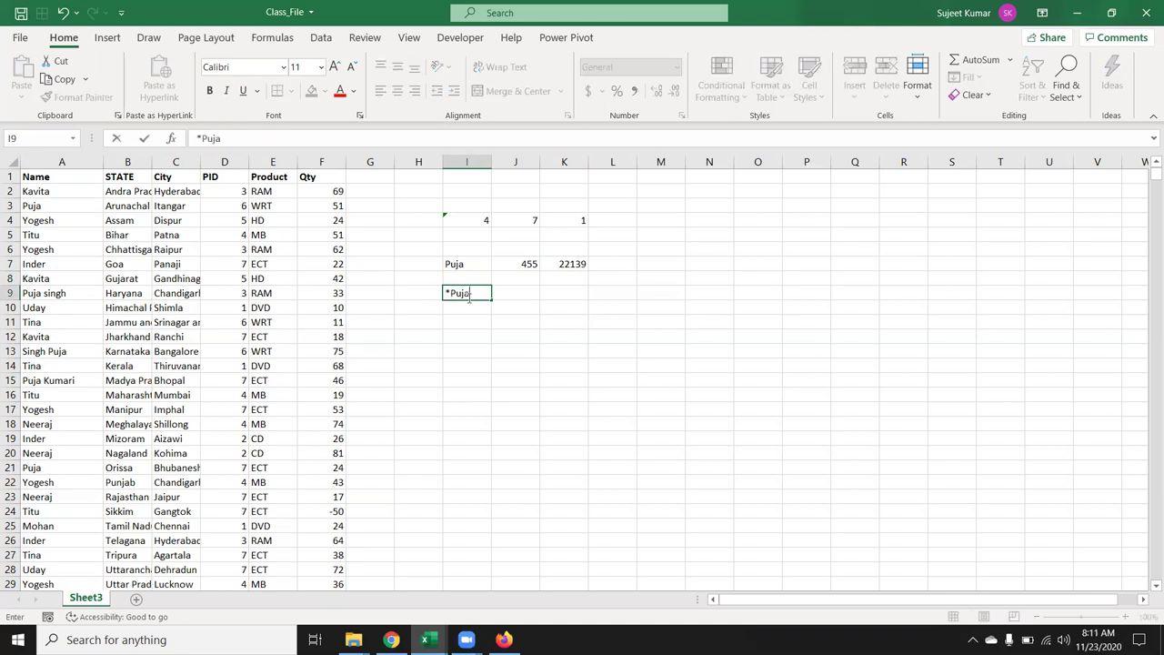
{"action": "type", "text": "*"}
Count column A names matching the I9 wildcard in J9 with =COUNTIF(A:A,I9), giving 458.
{"action": "key", "text": "Tab"}
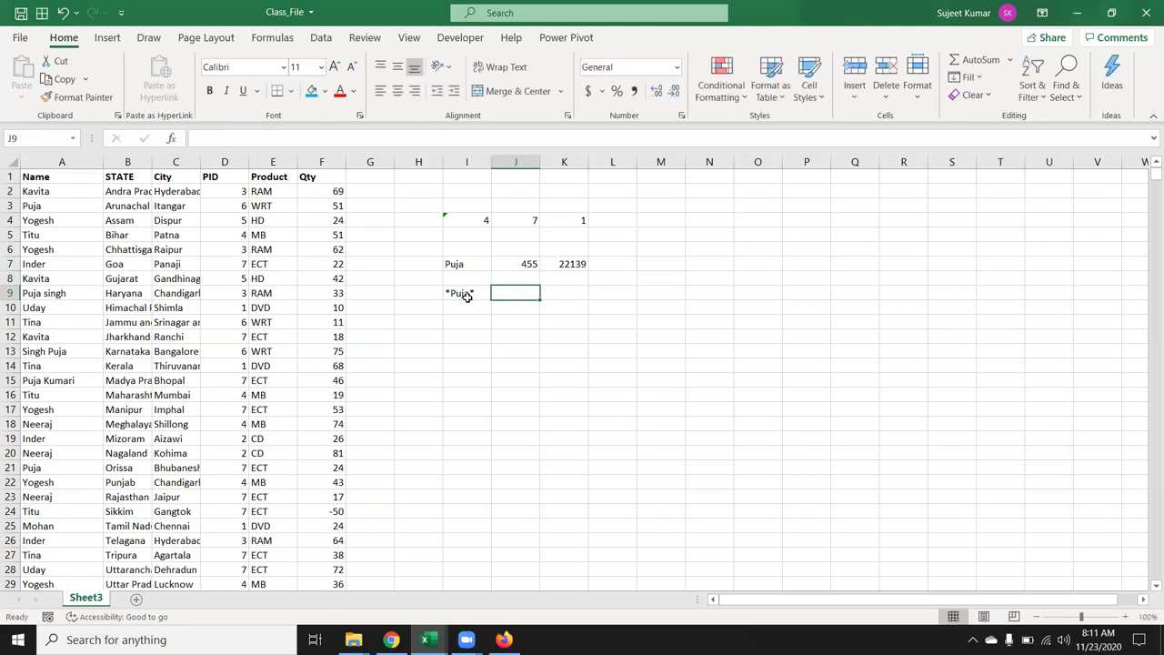
{"action": "type", "text": "=d"}
{"action": "key", "text": "BackSpace"}
{"action": "type", "text": "su"}
{"action": "key", "text": "BackSpace"}
{"action": "key", "text": "BackSpace"}
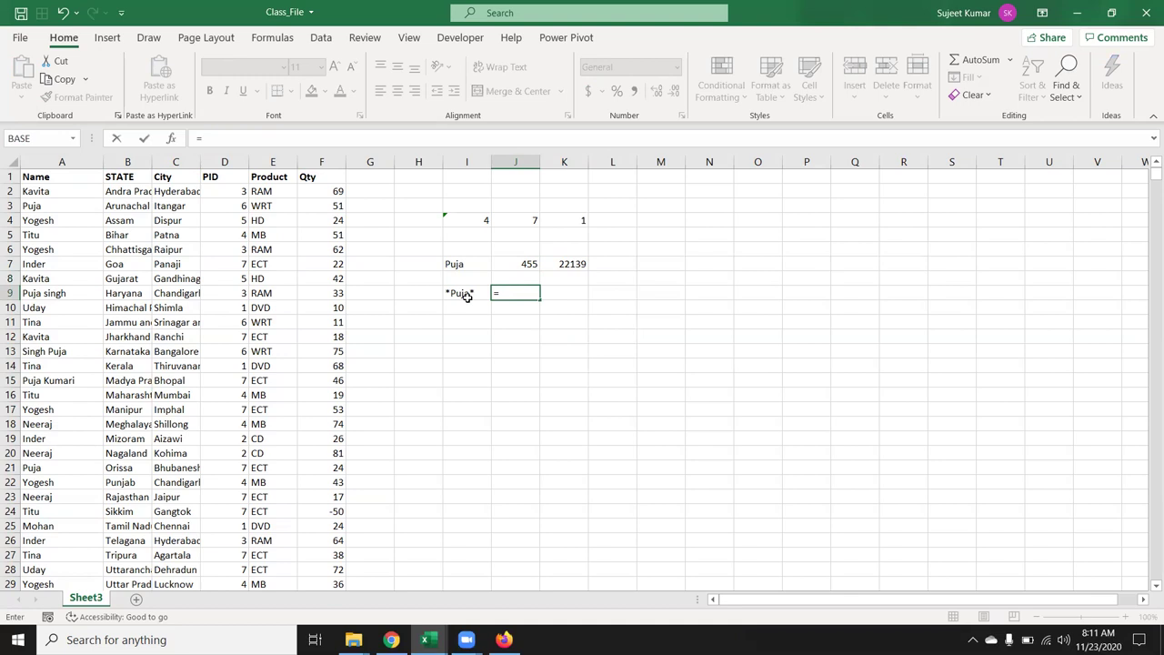
{"action": "type", "text": "cou"}
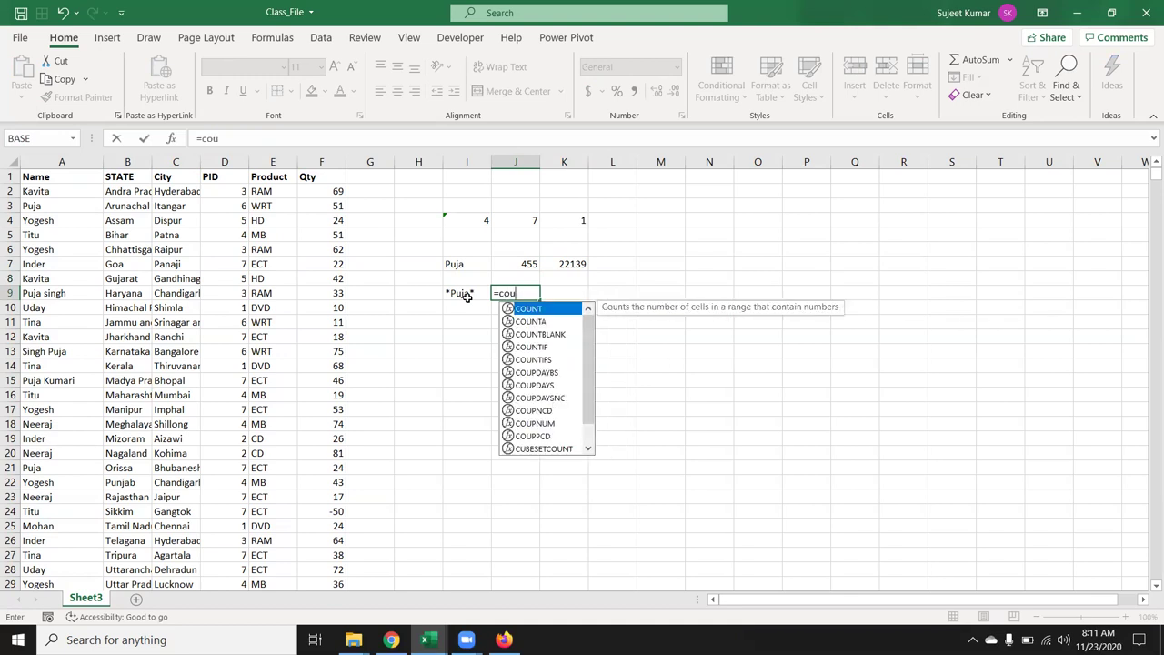
{"action": "key", "text": "Down"}
{"action": "key", "text": "Down"}
{"action": "key", "text": "Down"}
{"action": "key", "text": "Tab"}
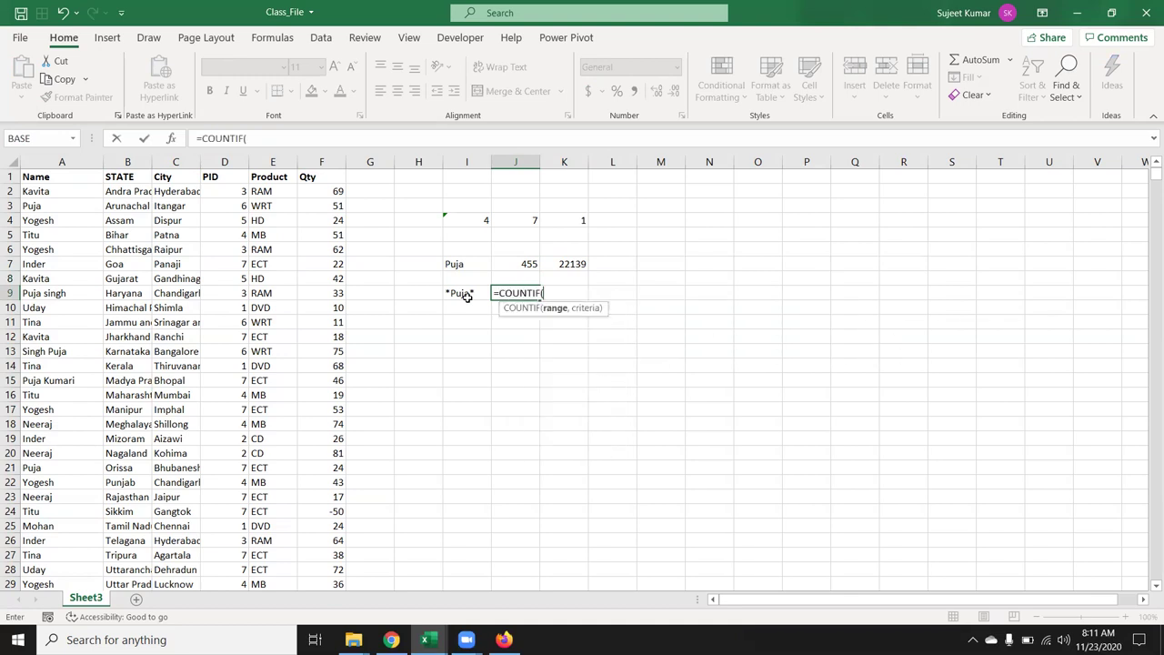
{"action": "left_click", "coordinate": [51, 160]}
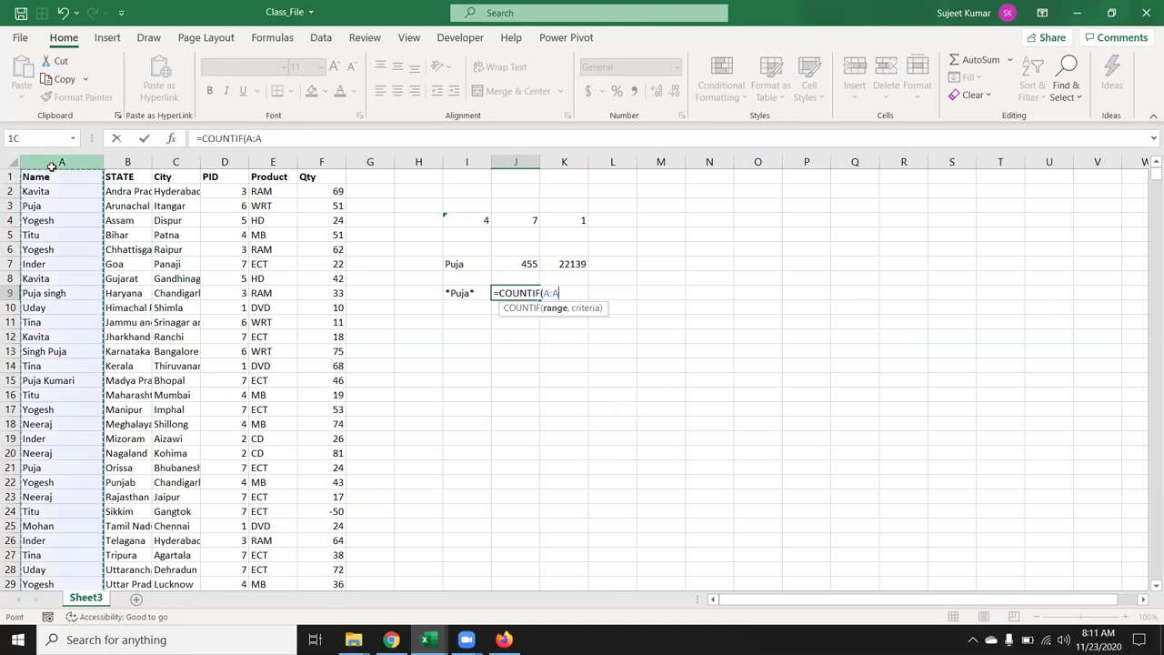
{"action": "type", "text": ","}
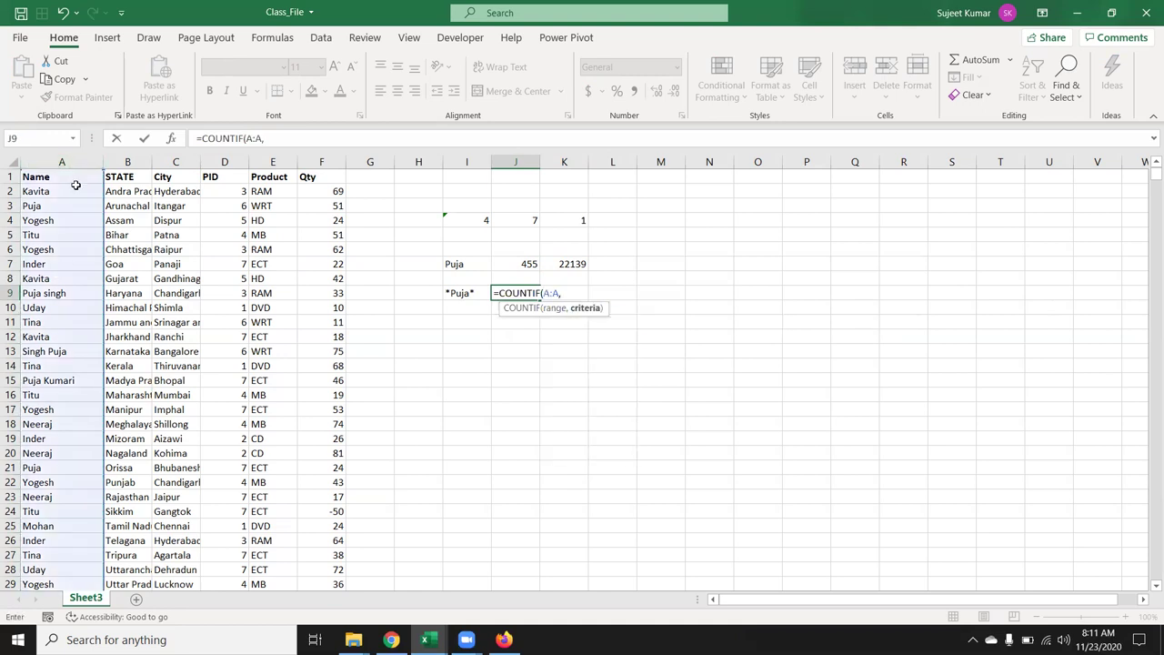
{"action": "left_click", "coordinate": [460, 294]}
{"action": "key", "text": "Return"}
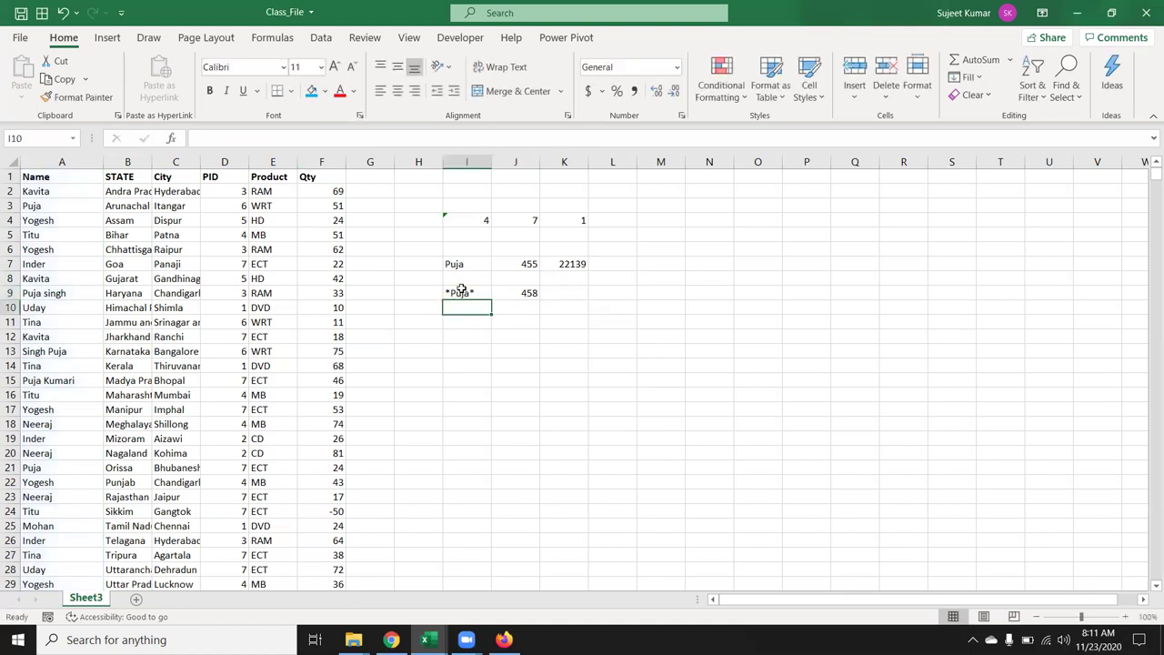
{"action": "key", "text": "Up"}
{"action": "key", "text": "Right"}
{"action": "key", "text": "Right"}
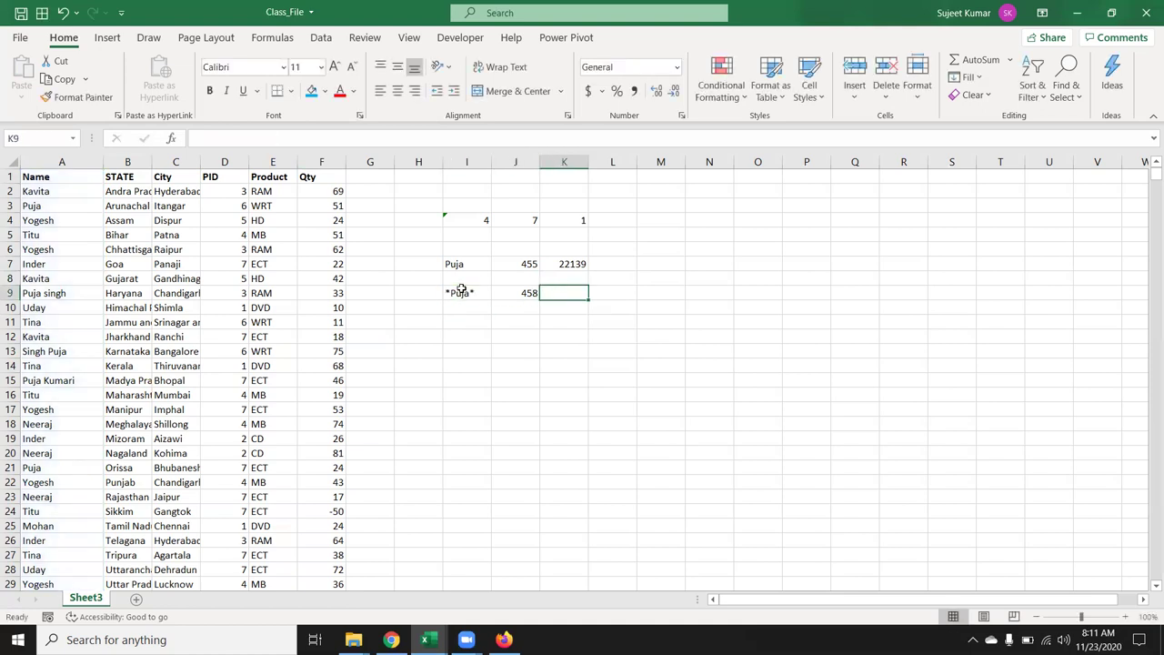
Total Qty for names matching the I9 wildcard in K9 with =SUMIF(A:A,I9,F:F), giving 22293.
{"action": "type", "text": "=su"}
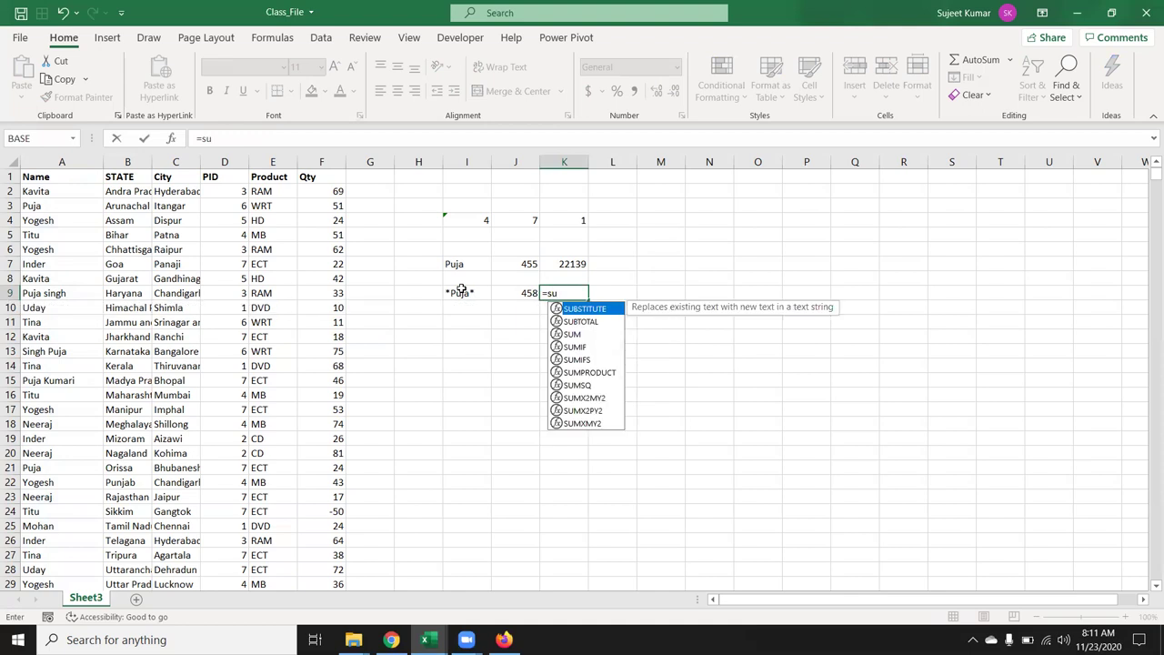
{"action": "type", "text": "m"}
{"action": "key", "text": "Down"}
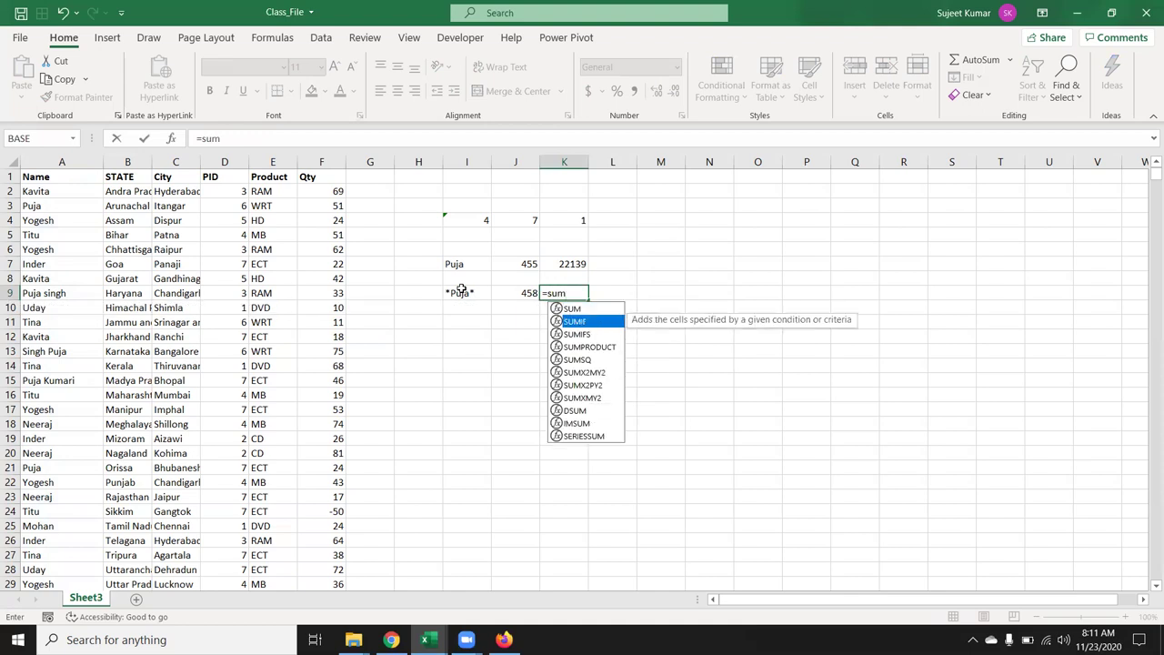
{"action": "key", "text": "Tab"}
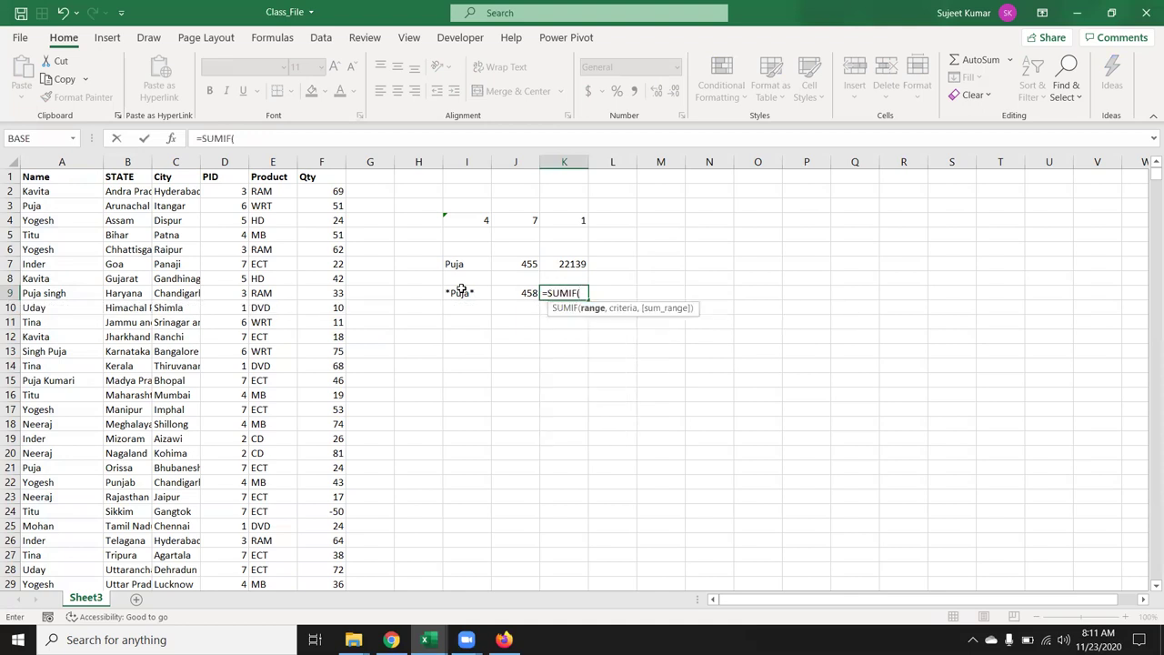
{"action": "key", "text": "Left"}
{"action": "key", "text": "Left"}
{"action": "key", "text": "Left"}
{"action": "key", "text": "Left"}
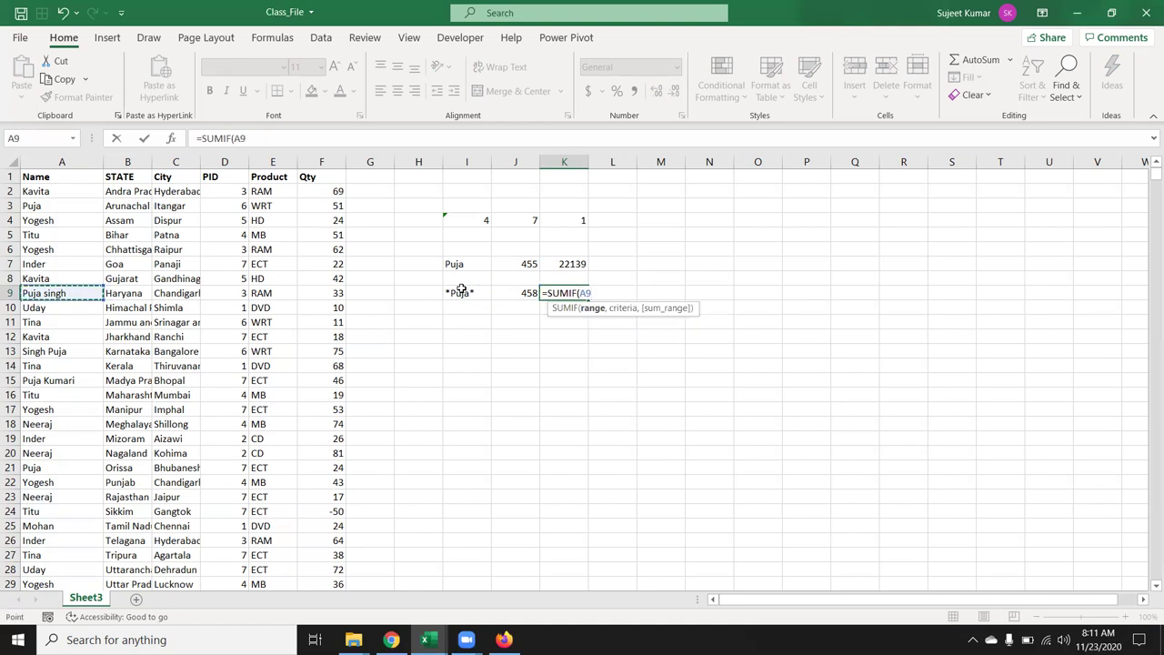
{"action": "key", "text": "ctrl+space"}
{"action": "type", "text": ","}
{"action": "key", "text": "Left"}
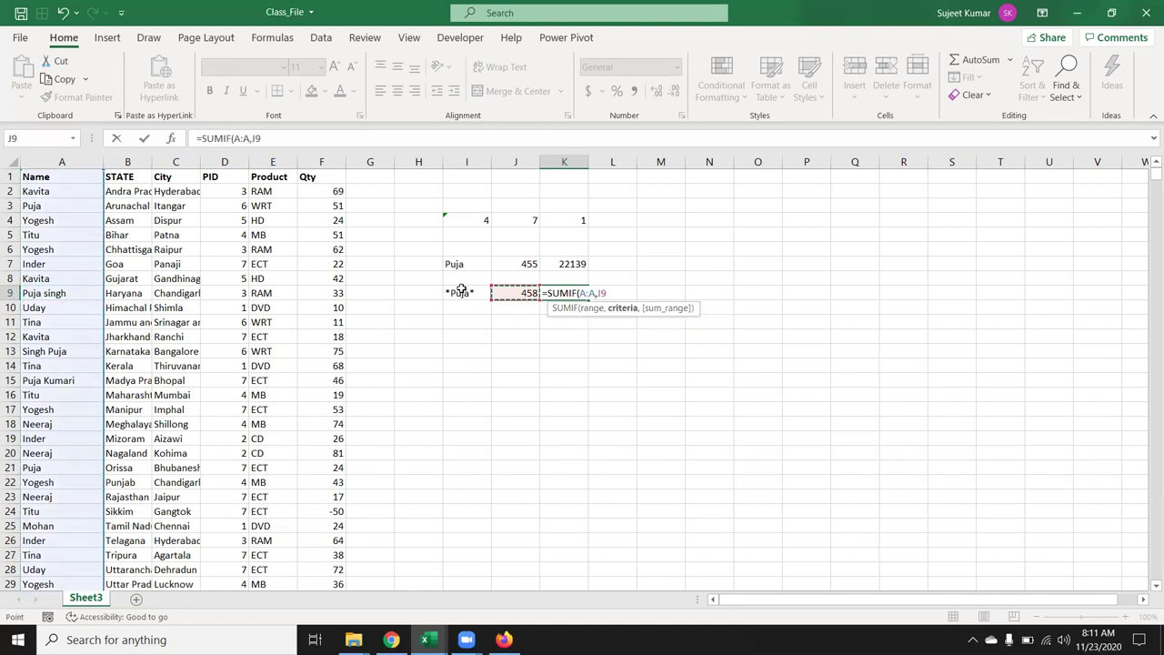
{"action": "key", "text": "Left"}
{"action": "type", "text": ","}
{"action": "key", "text": "Left"}
{"action": "key", "text": "Left"}
{"action": "key", "text": "Left"}
{"action": "key", "text": "Left"}
{"action": "key", "text": "Left"}
{"action": "key", "text": "ctrl+space"}
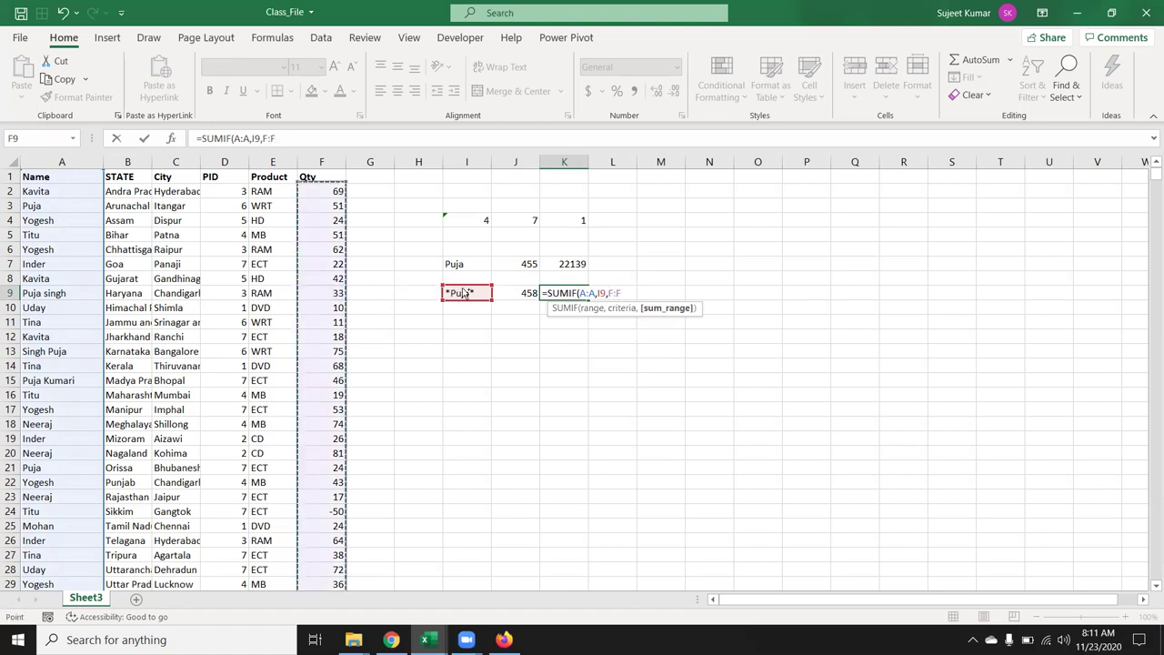
{"action": "key", "text": "Return"}
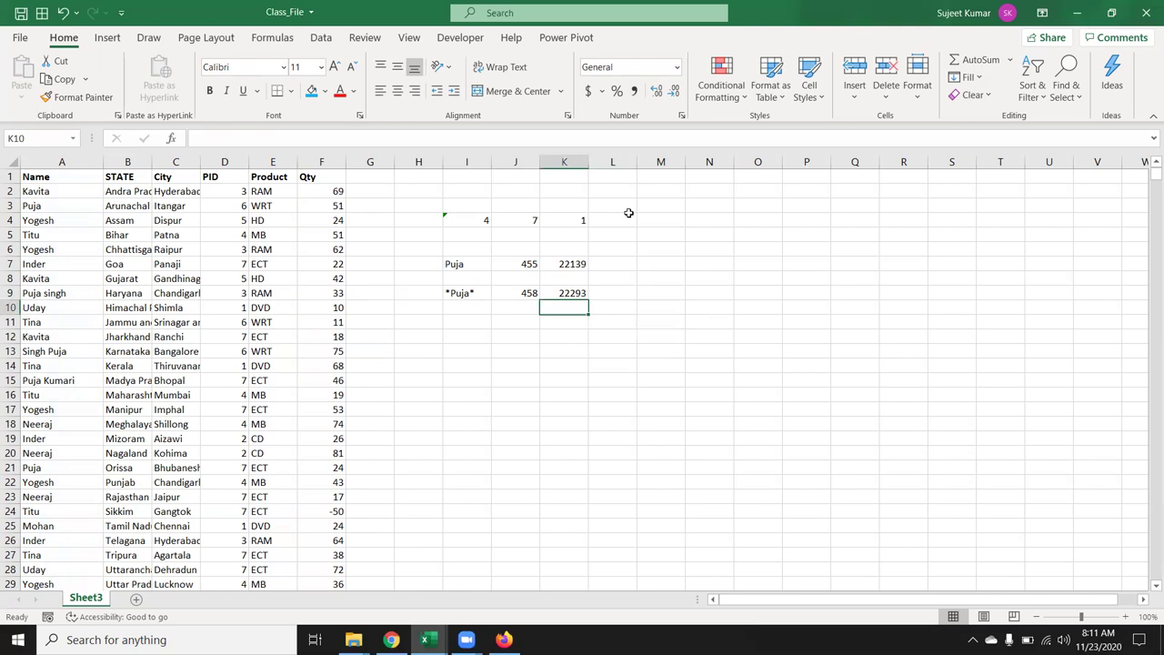
{"action": "left_click", "coordinate": [571, 292]}
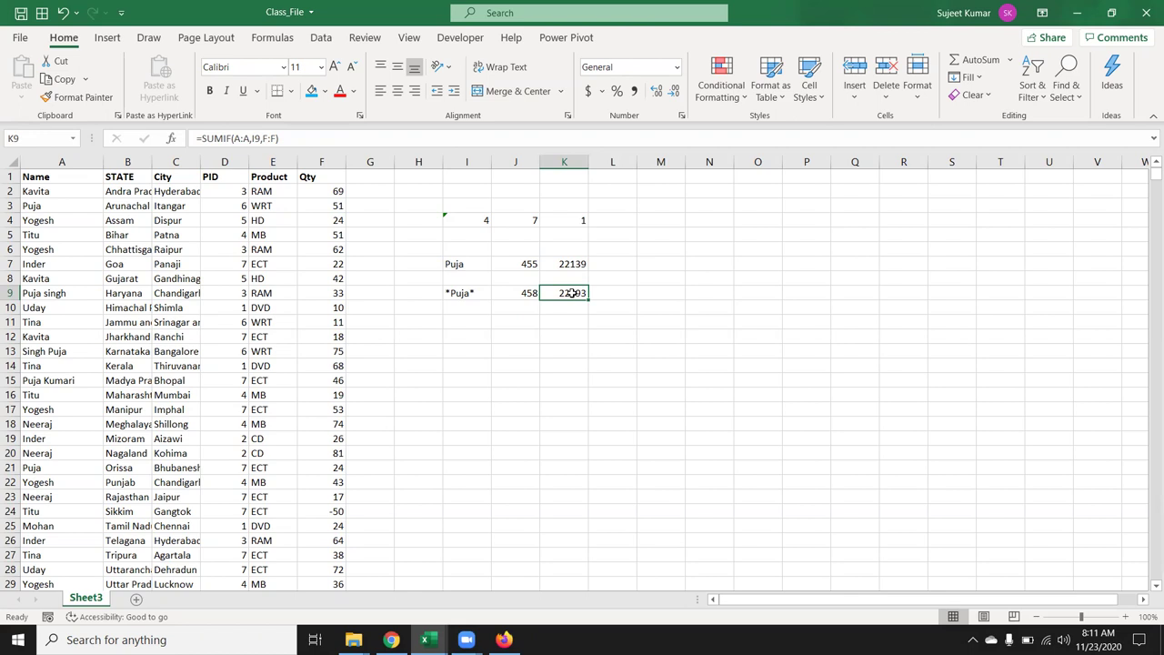
{"action": "key", "text": "Left"}
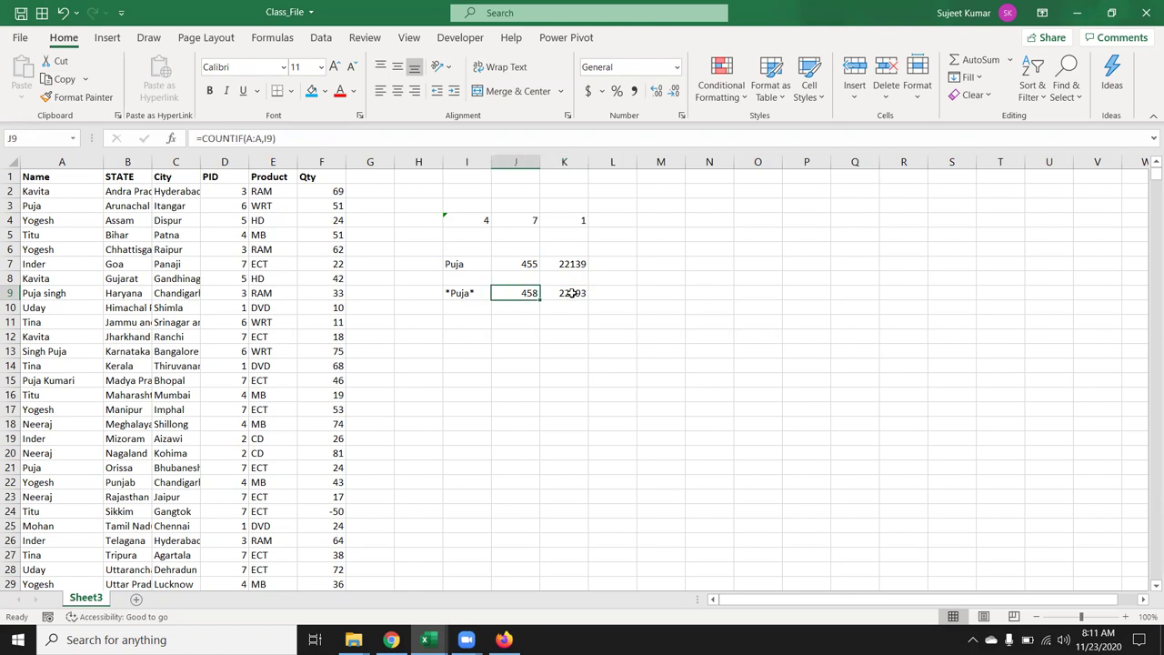
{"action": "key", "text": "Up"}
{"action": "key", "text": "Up"}
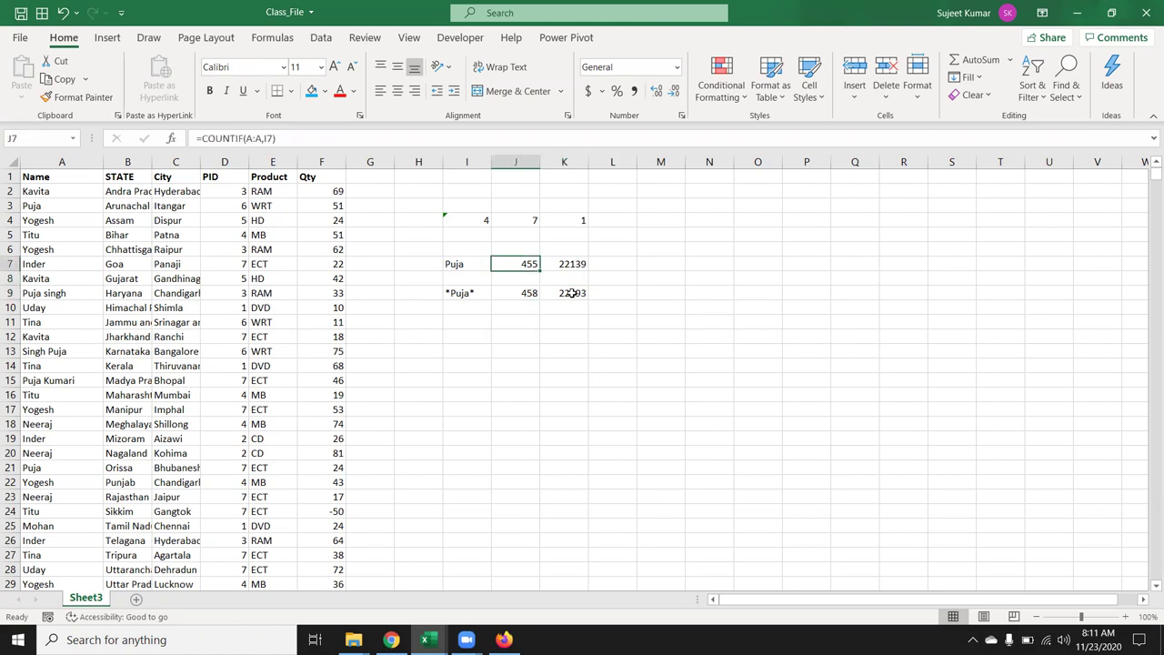
{"action": "left_click", "coordinate": [73, 385]}
{"action": "left_click", "coordinate": [63, 292]}
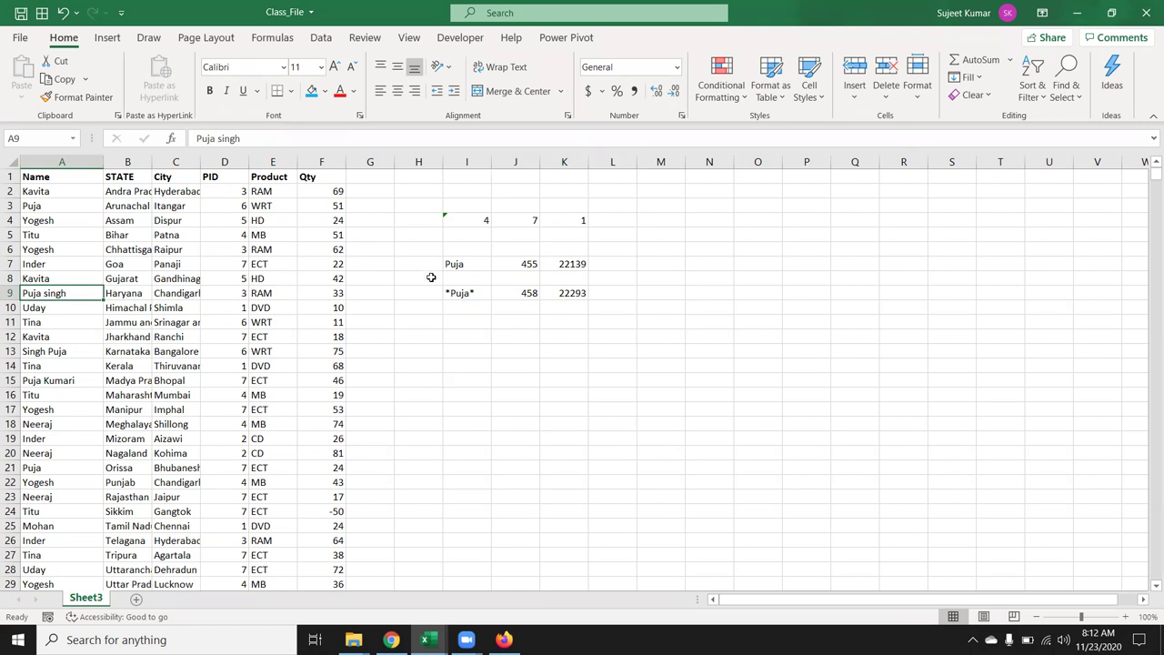
{"action": "left_click", "coordinate": [462, 262]}
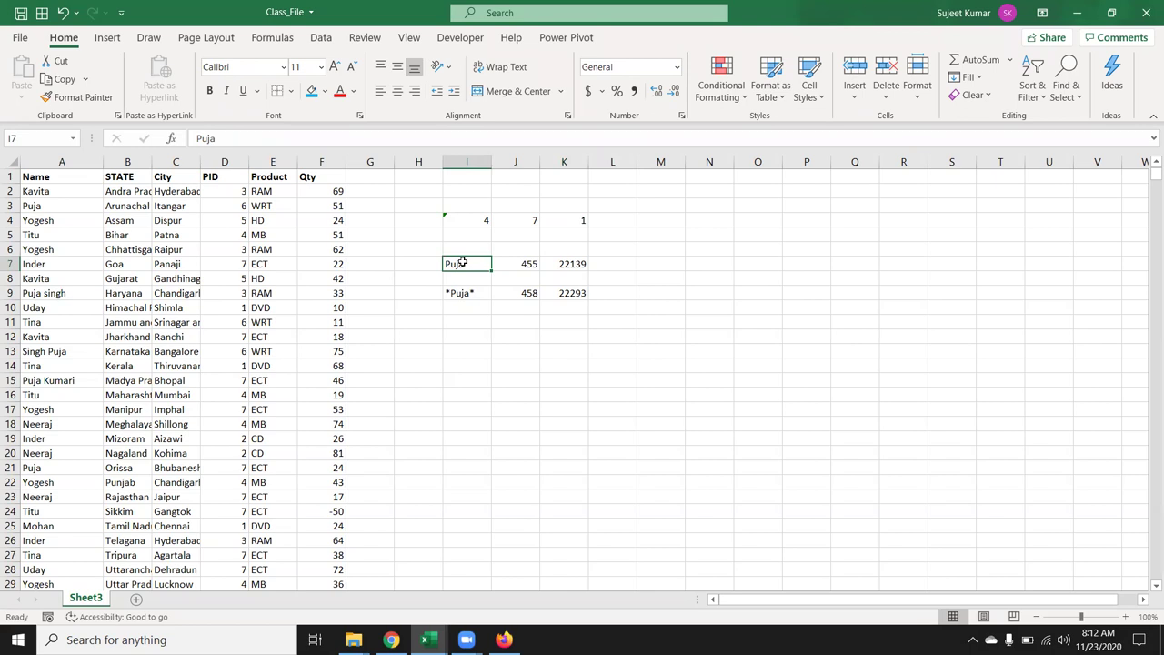
{"action": "left_click", "coordinate": [465, 292]}
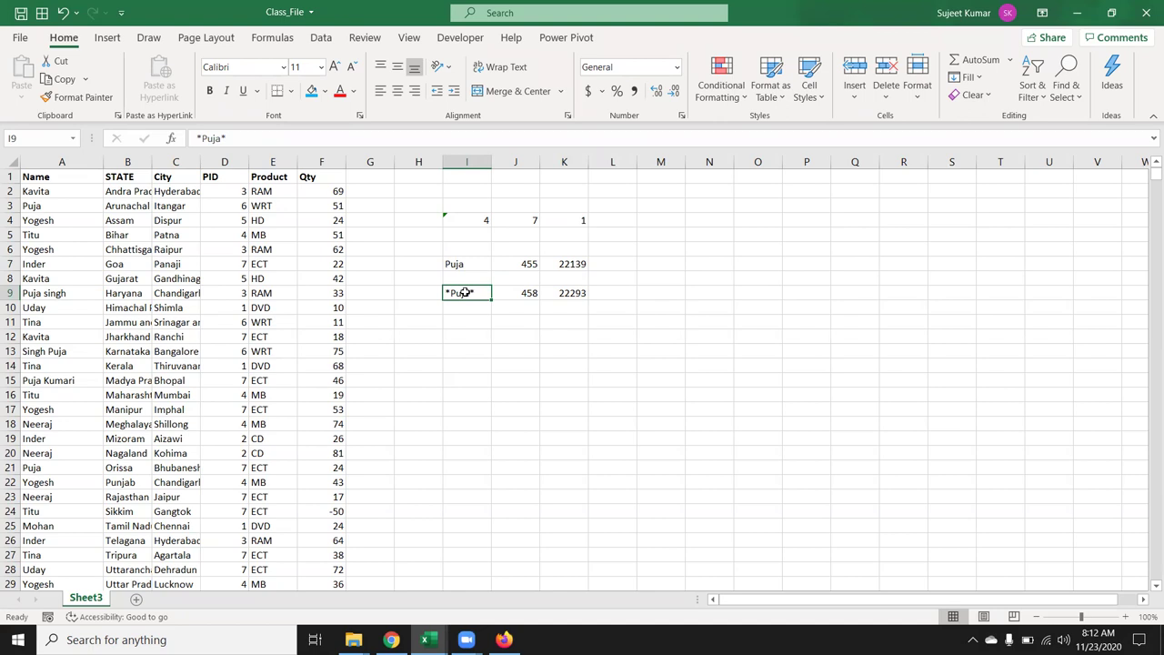
{"action": "key", "text": "Return"}
{"action": "key", "text": "Down"}
{"action": "key", "text": "Up"}
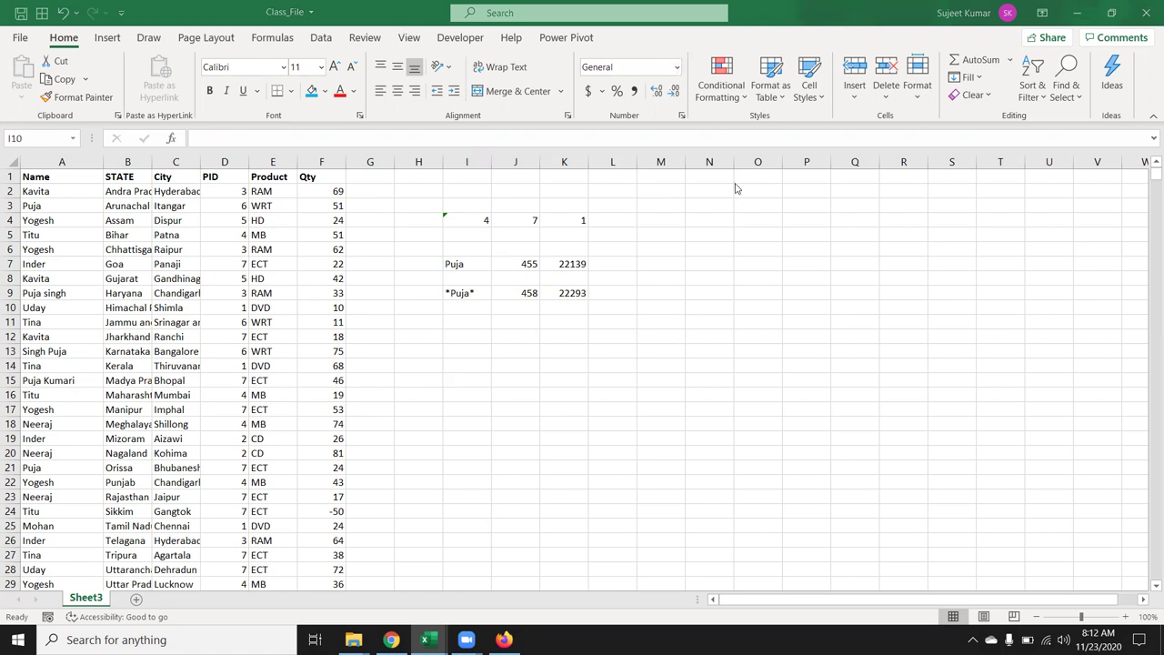
Enter the wildcard criteria *Puja in I10 and Puja* in I11.
{"action": "left_click", "coordinate": [458, 306]}
{"action": "type", "text": "*Puja*"}
{"action": "key", "text": "BackSpace"}
{"action": "key", "text": "Return"}
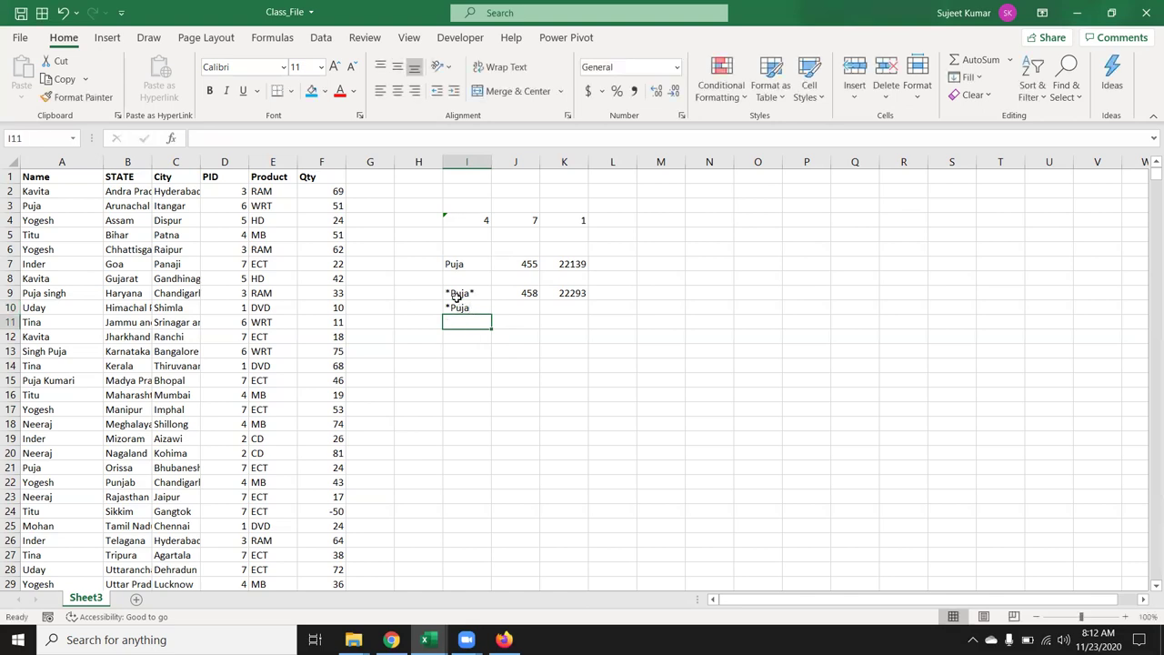
{"action": "type", "text": "Puja*"}
{"action": "key", "text": "Return"}
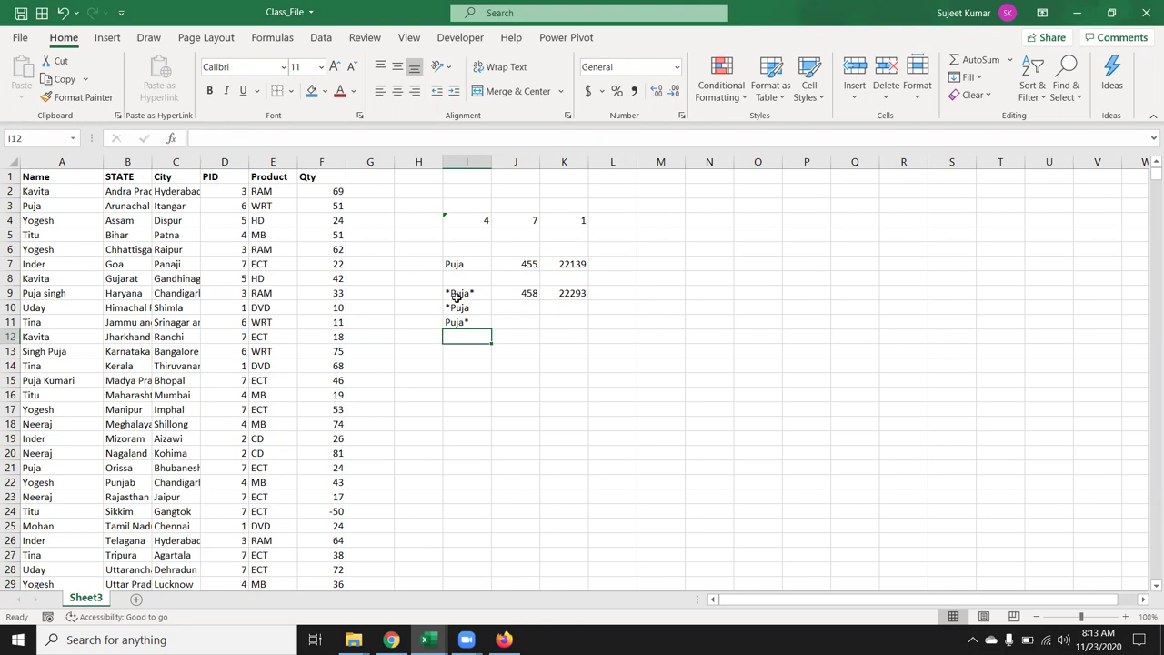
Recheck the *Puja* COUNTIF in J9, then enter Tina in I12.
{"action": "key", "text": "Up"}
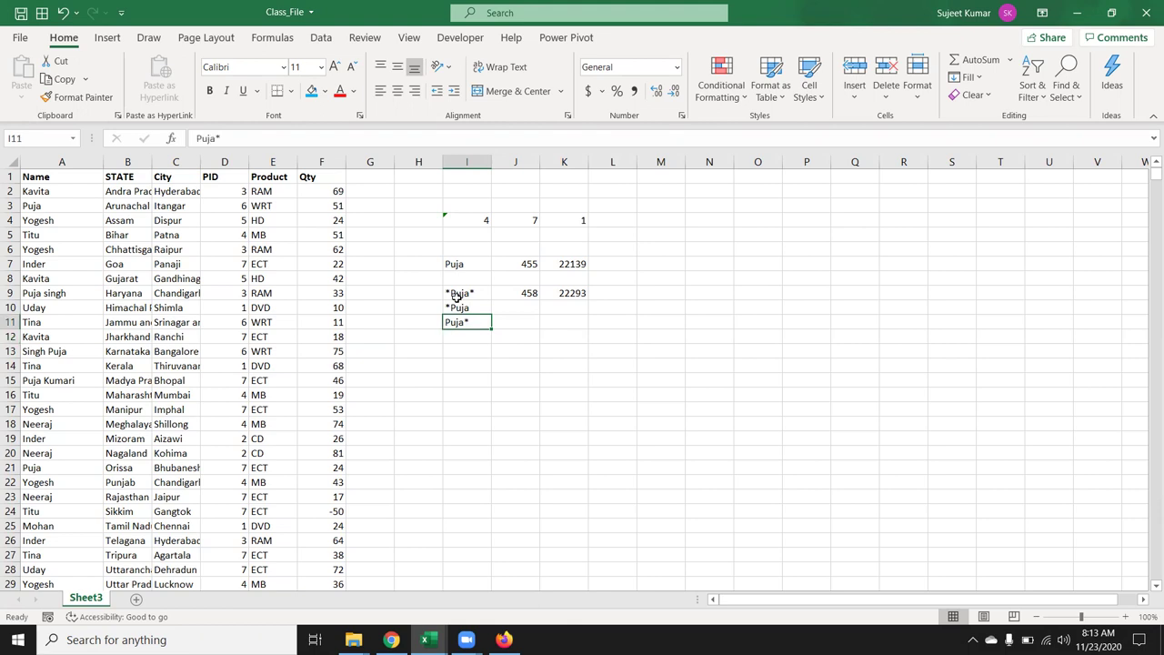
{"action": "key", "text": "Up"}
{"action": "key", "text": "Up"}
{"action": "key", "text": "Right"}
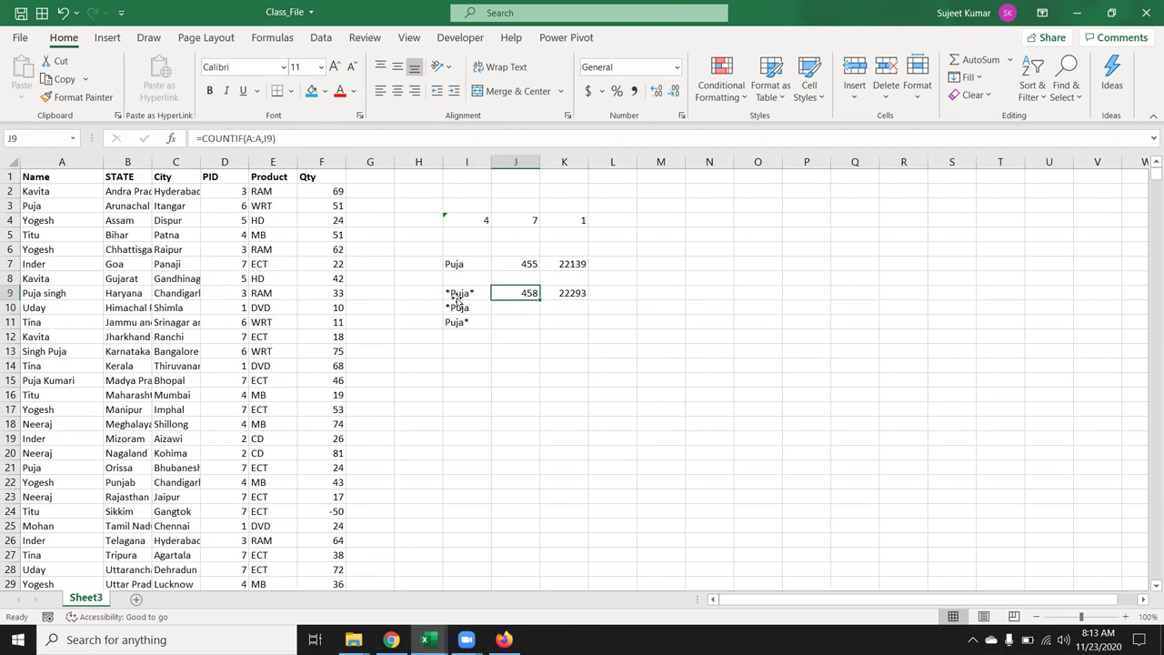
{"action": "key", "text": "Left"}
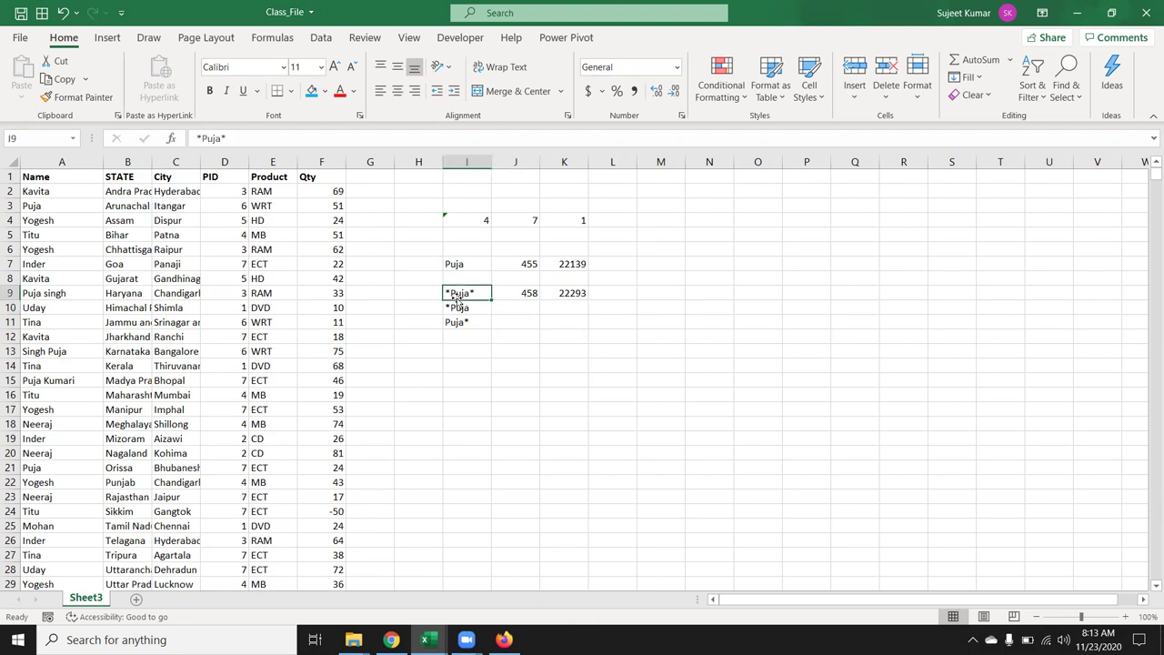
{"action": "key", "text": "Down"}
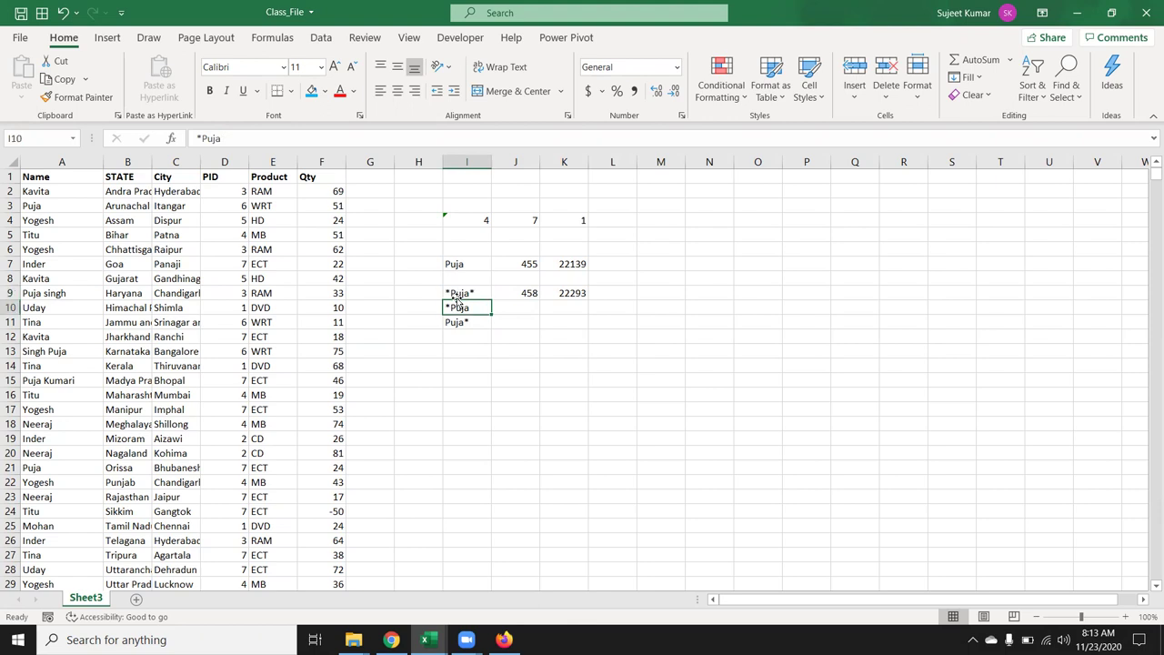
{"action": "key", "text": "Down"}
{"action": "key", "text": "Down"}
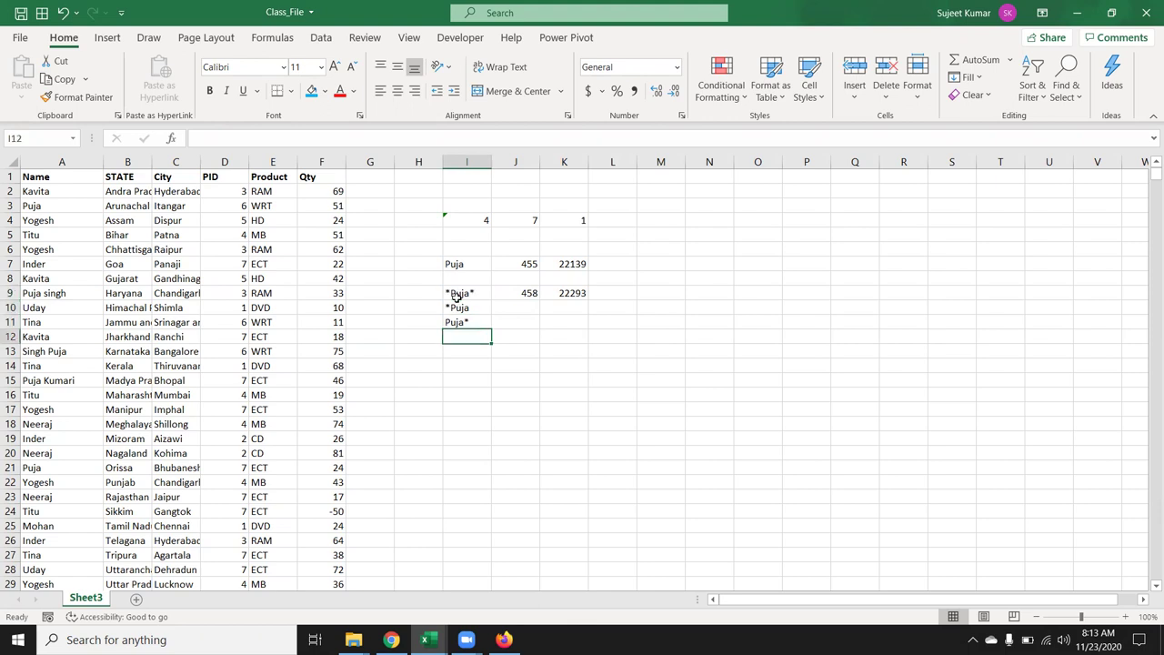
{"action": "type", "text": "Ti"}
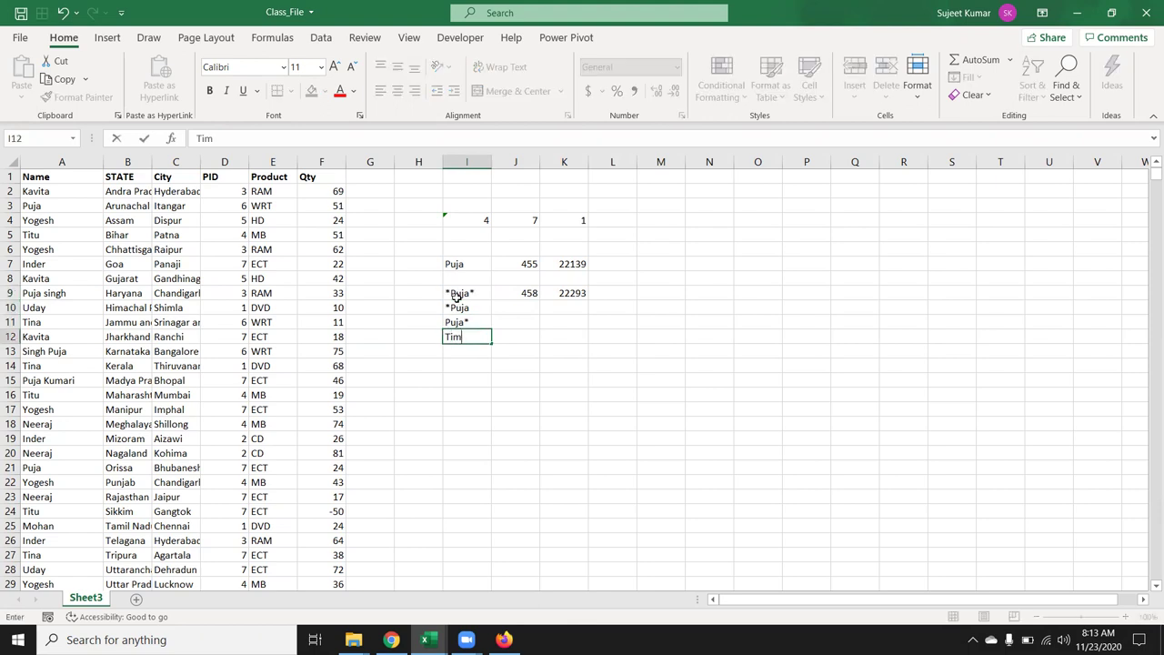
{"action": "type", "text": "na"}
{"action": "key", "text": "Tab"}
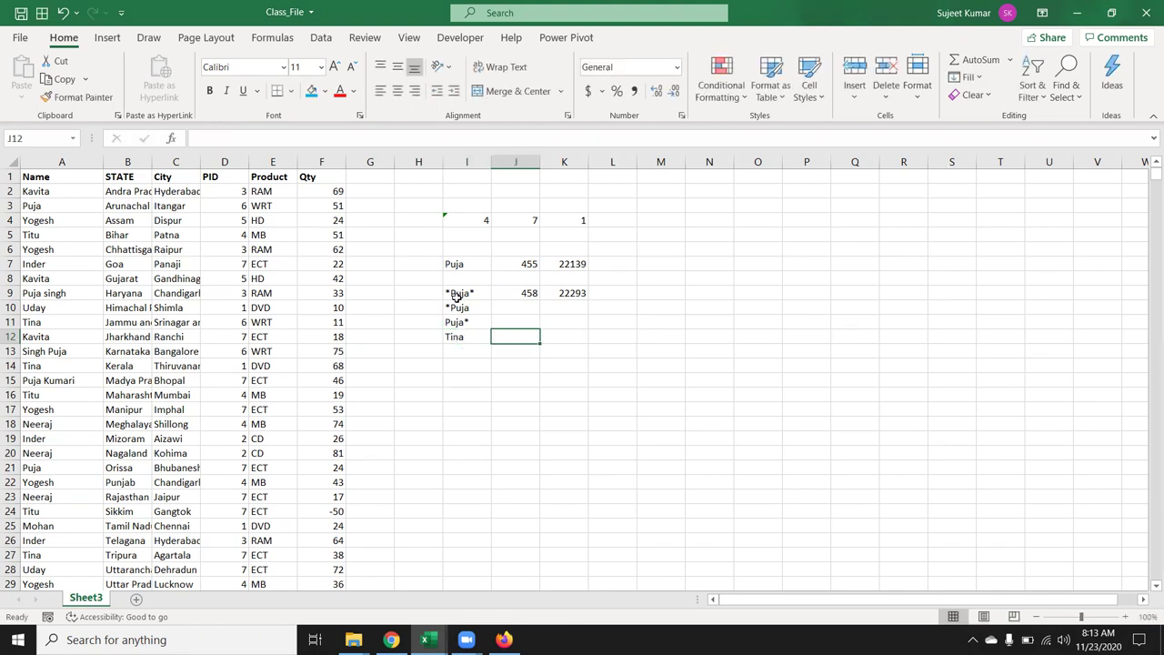
Start a COUNTIF formula in J12 beside Tina.
{"action": "key", "text": "Left"}
{"action": "key", "text": "shift+Down"}
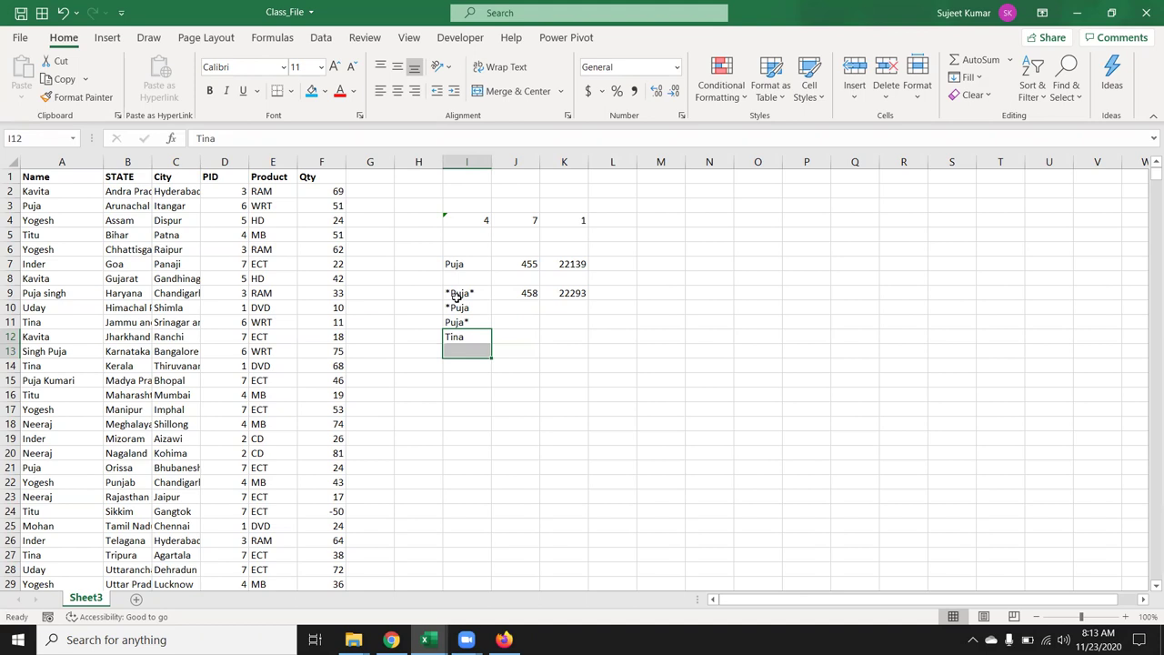
{"action": "key", "text": "Up"}
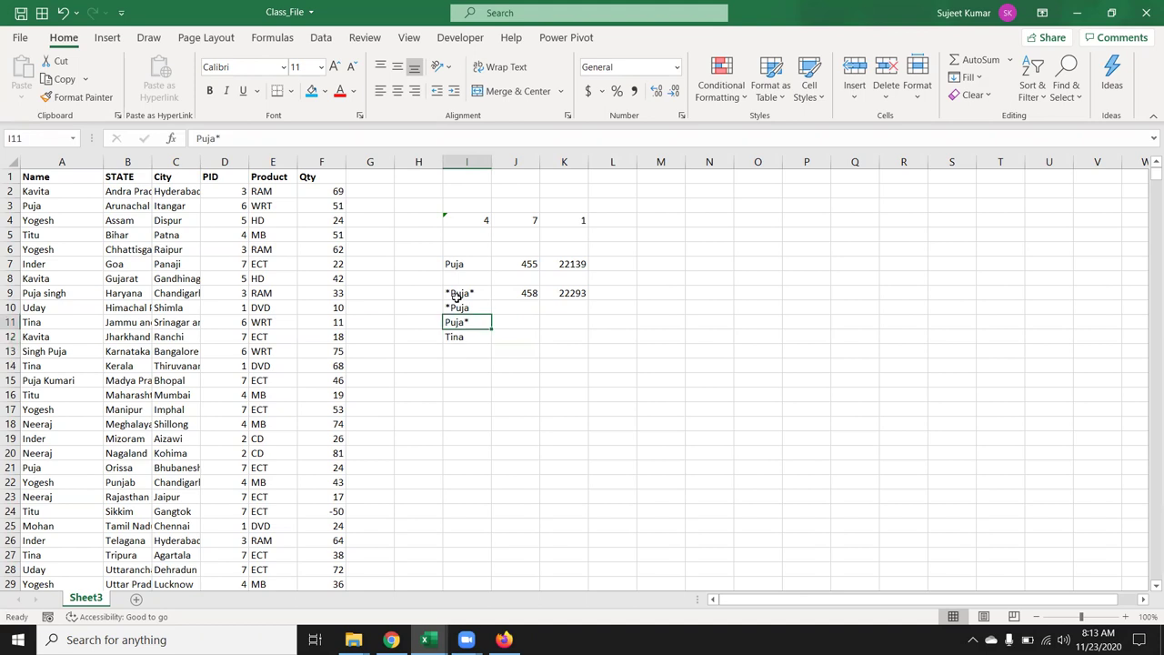
{"action": "key", "text": "Right"}
{"action": "key", "text": "Down"}
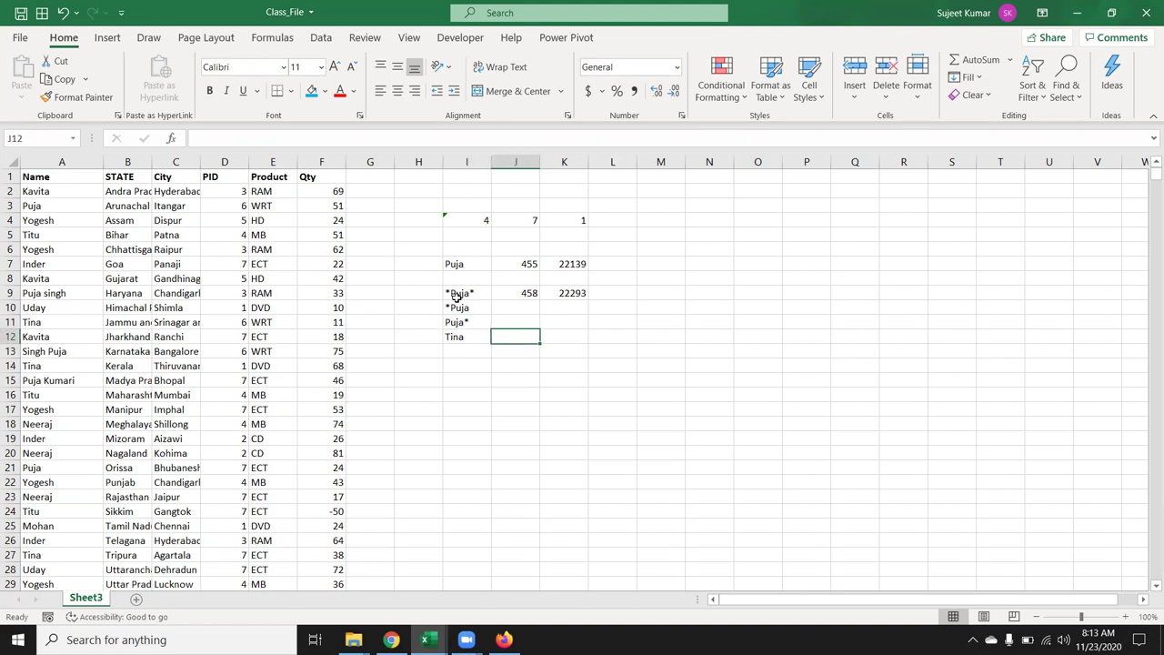
{"action": "type", "text": "=cou"}
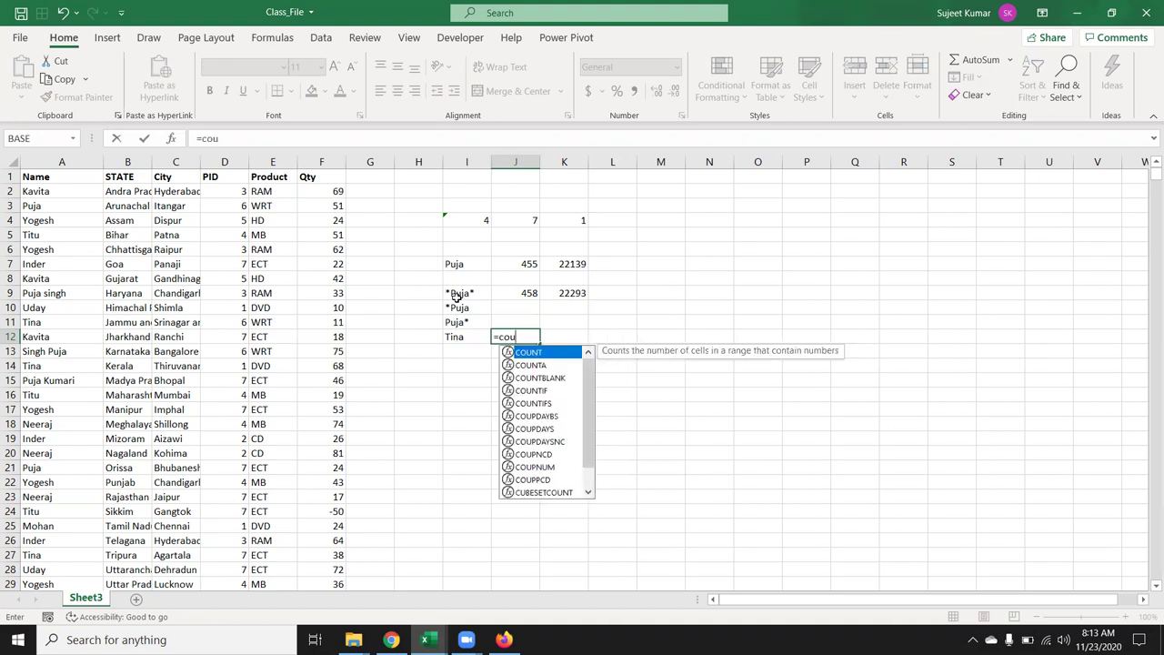
Enter =COUNTIF(A:A,"*"&I12&"*") in J12, counting 455 names containing Tina.
{"action": "key", "text": "Down"}
{"action": "key", "text": "Down"}
{"action": "key", "text": "Down"}
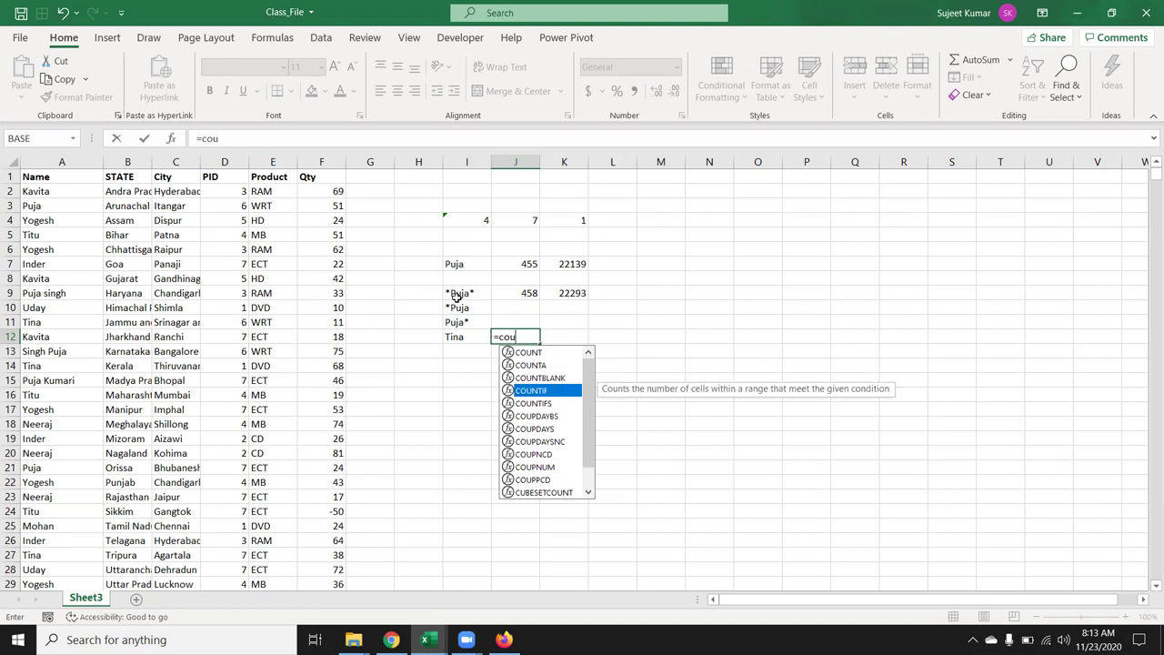
{"action": "key", "text": "Tab"}
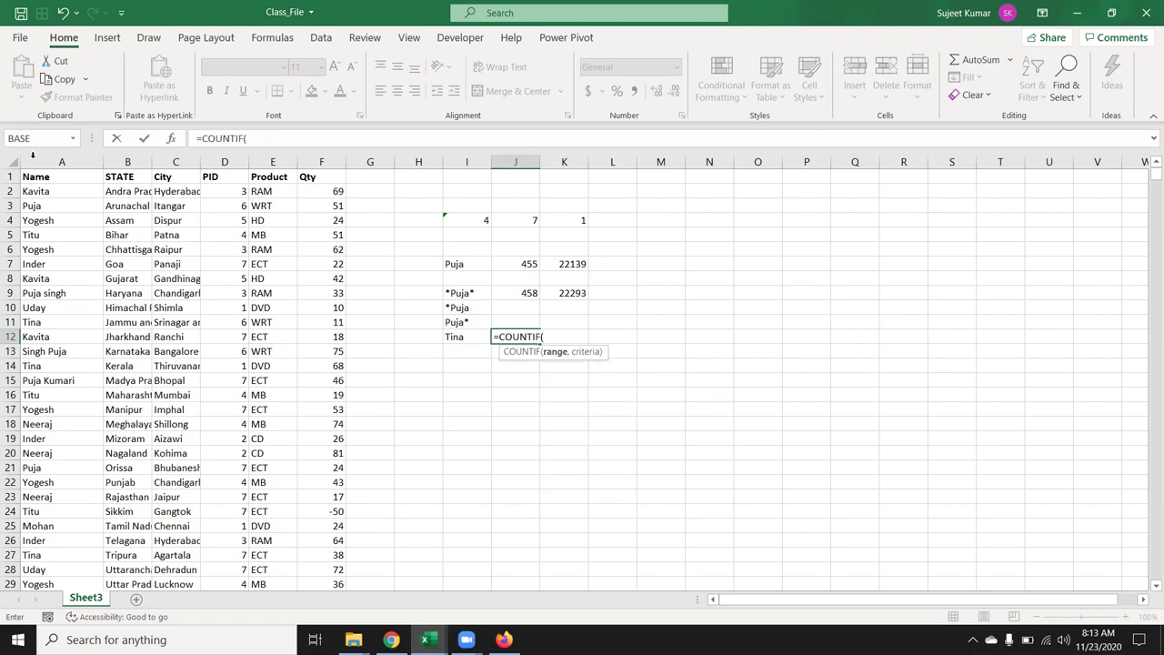
{"action": "left_click", "coordinate": [58, 162]}
{"action": "type", "text": ","}
{"action": "type", "text": "*\""}
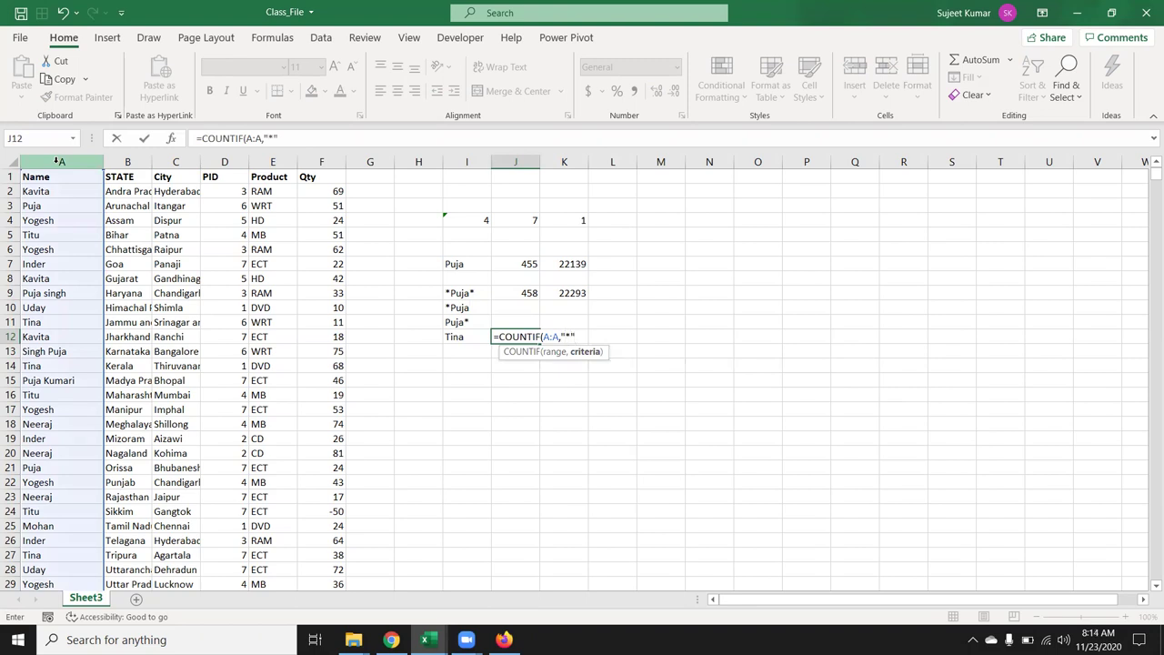
{"action": "type", "text": "&"}
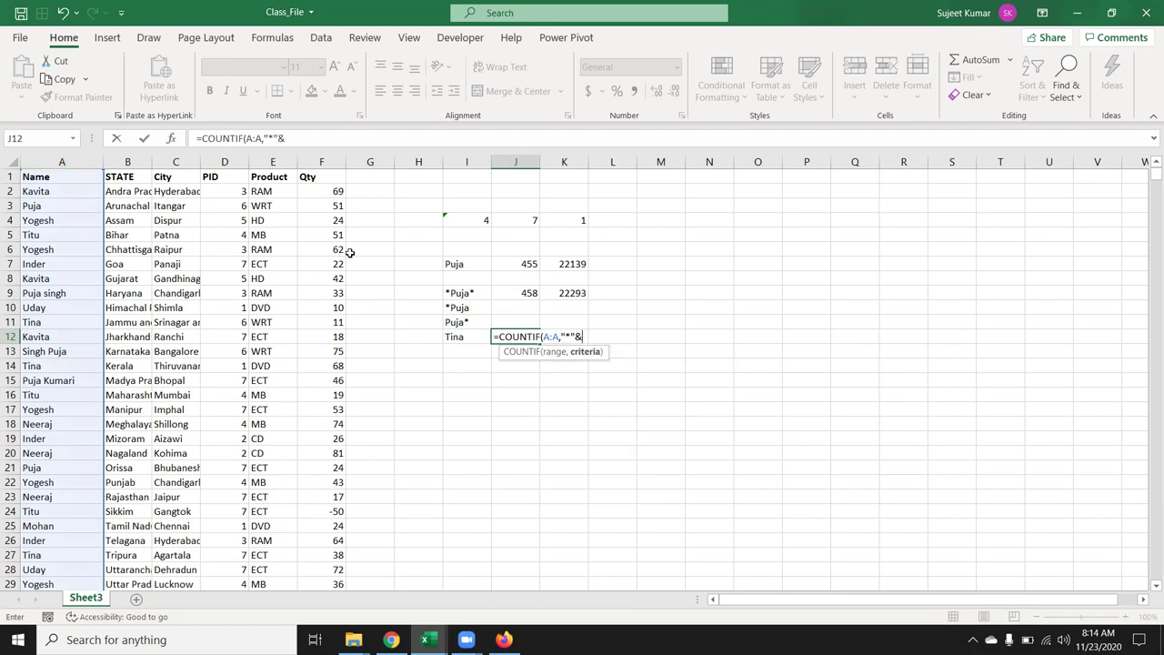
{"action": "left_click", "coordinate": [472, 338]}
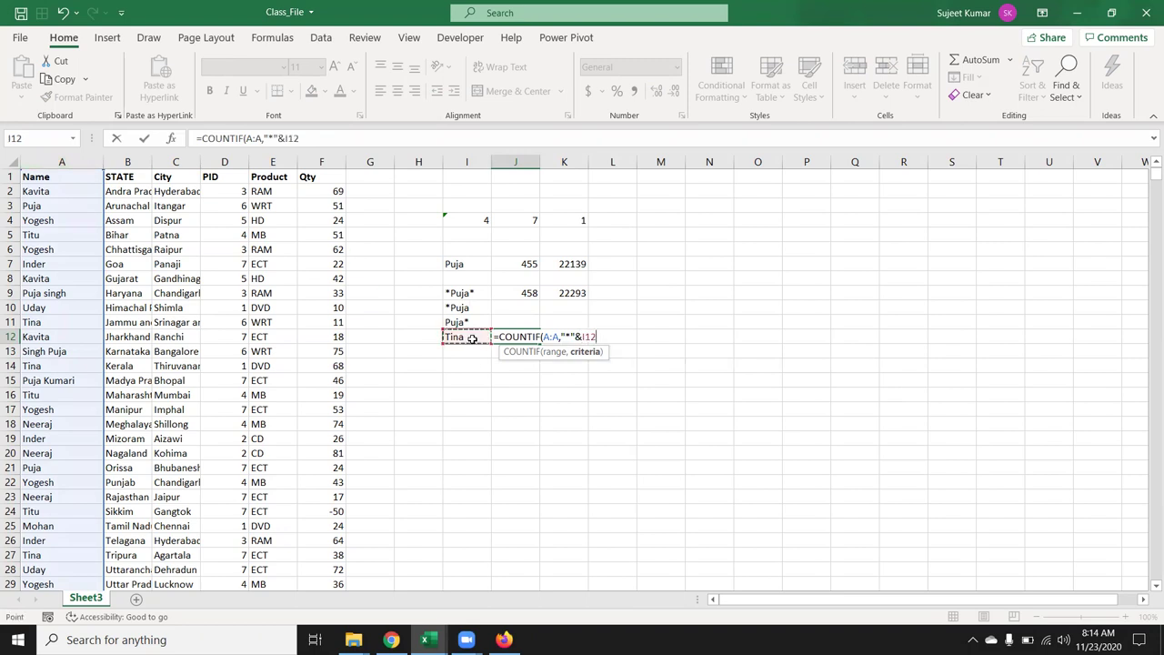
{"action": "type", "text": "&\"*\""}
{"action": "key", "text": "Return"}
{"action": "key", "text": "Up"}
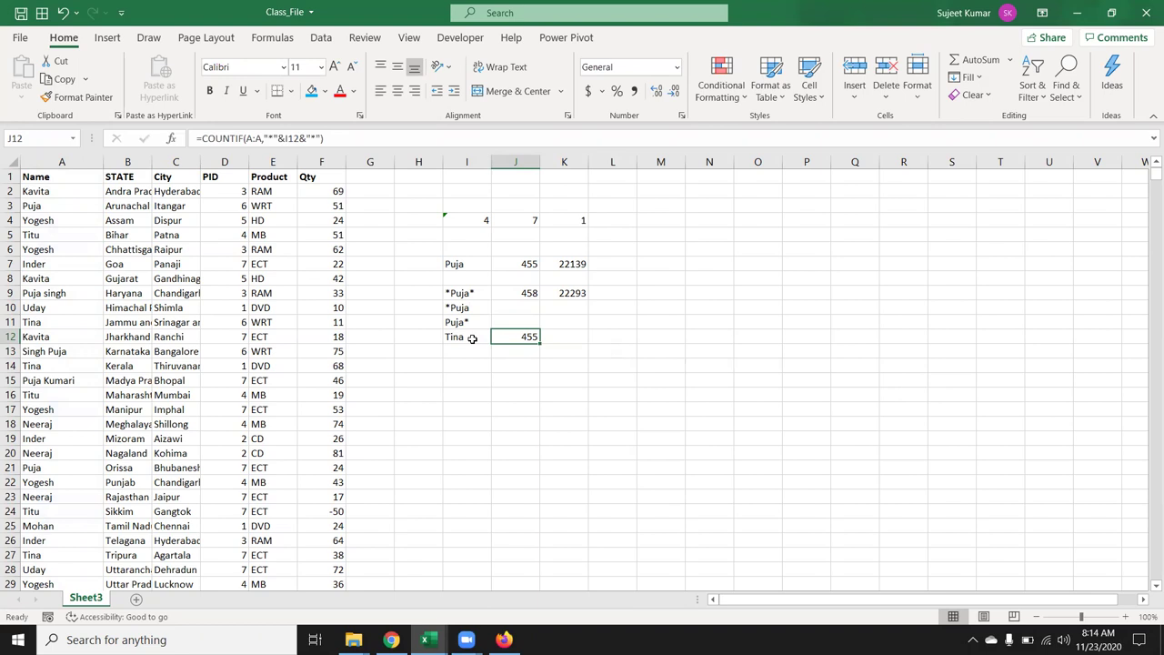
{"action": "key", "text": "Down"}
{"action": "key", "text": "Down"}
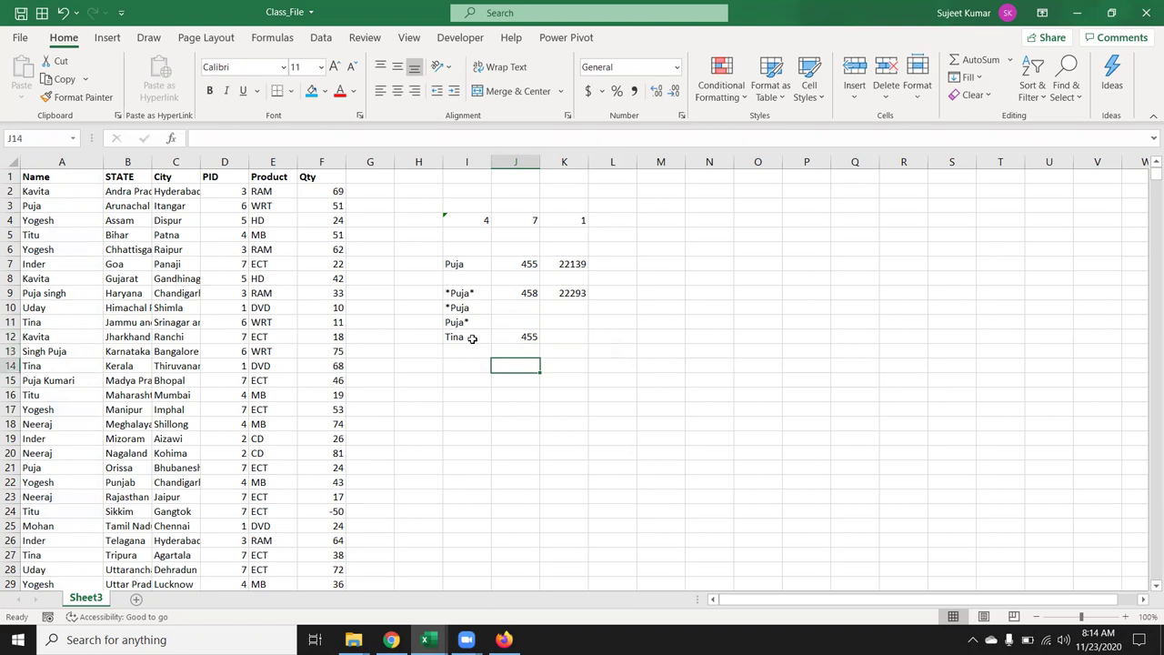
{"action": "key", "text": "Left"}
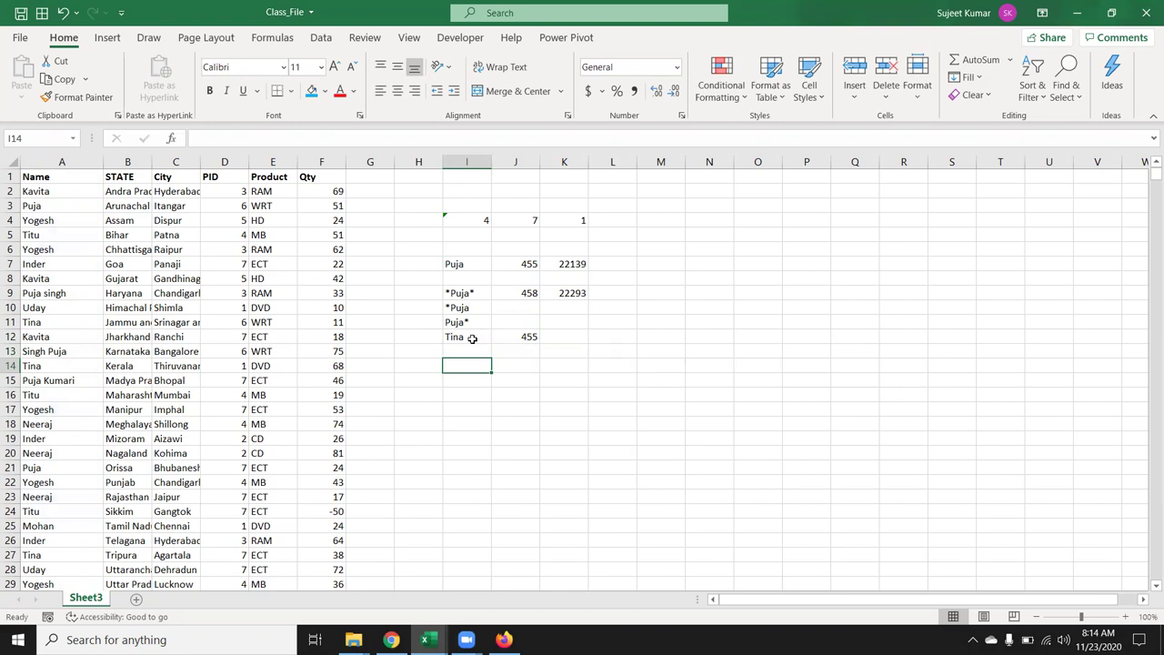
Enter the criterion >50 in I14 and begin a COUNTIF in J14.
{"action": "type", "text": ">50"}
{"action": "key", "text": "Tab"}
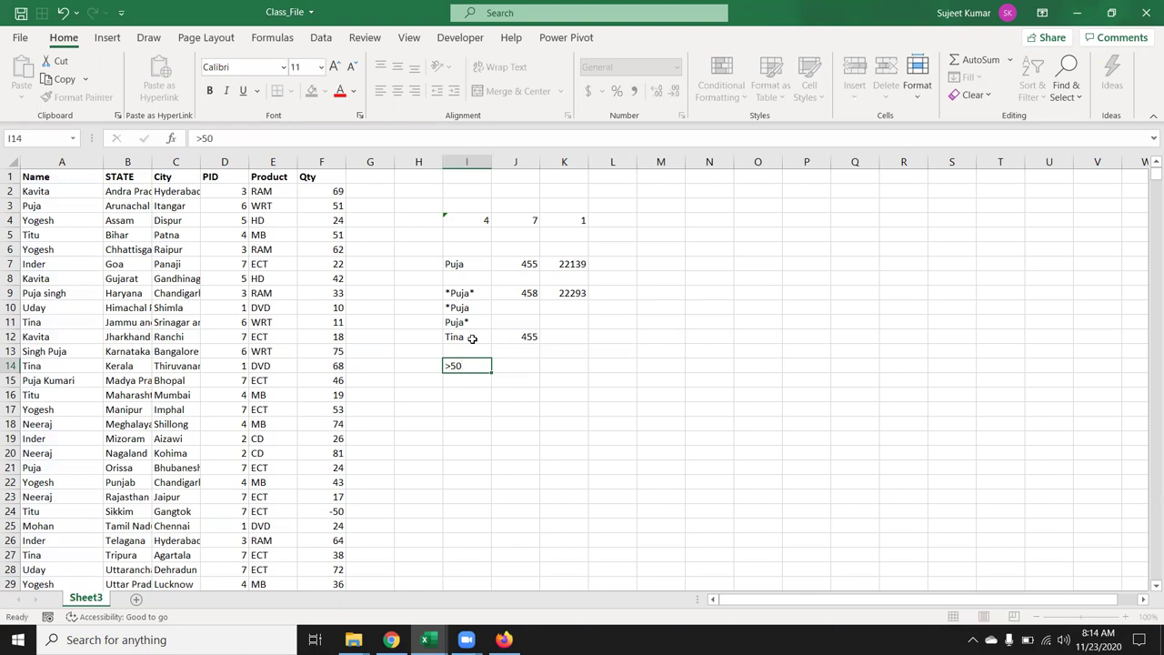
{"action": "type", "text": "=sub"}
{"action": "key", "text": "BackSpace"}
{"action": "key", "text": "BackSpace"}
{"action": "key", "text": "BackSpace"}
{"action": "type", "text": "c"}
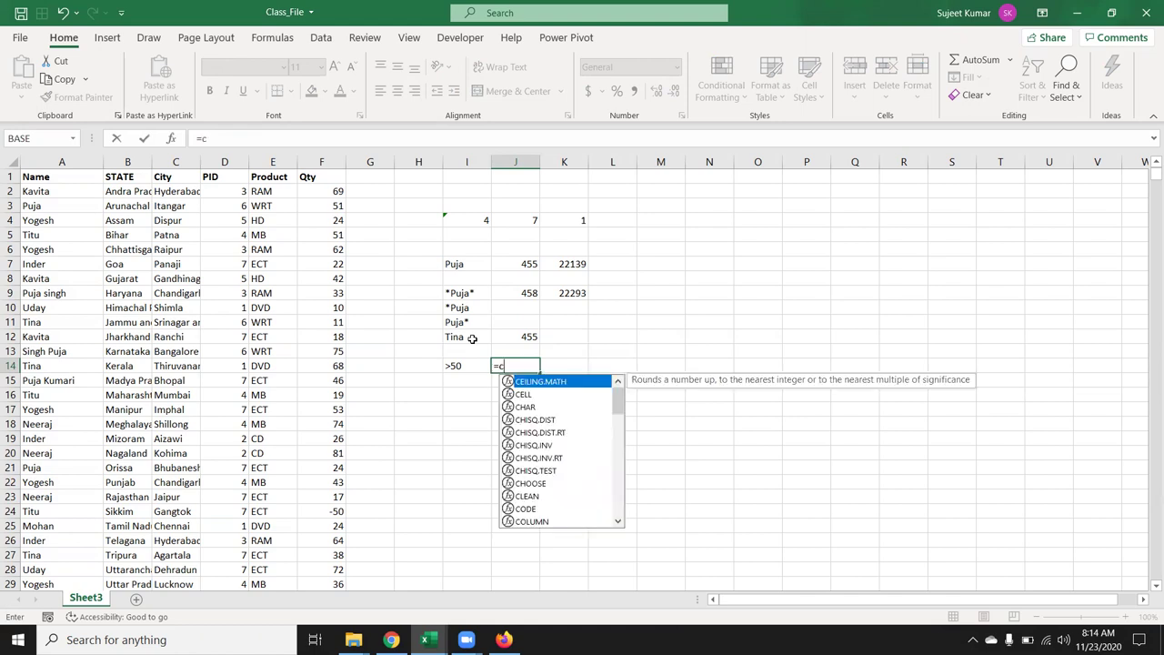
{"action": "type", "text": "ou"}
{"action": "key", "text": "Down"}
{"action": "key", "text": "Down"}
{"action": "key", "text": "Down"}
{"action": "key", "text": "Tab"}
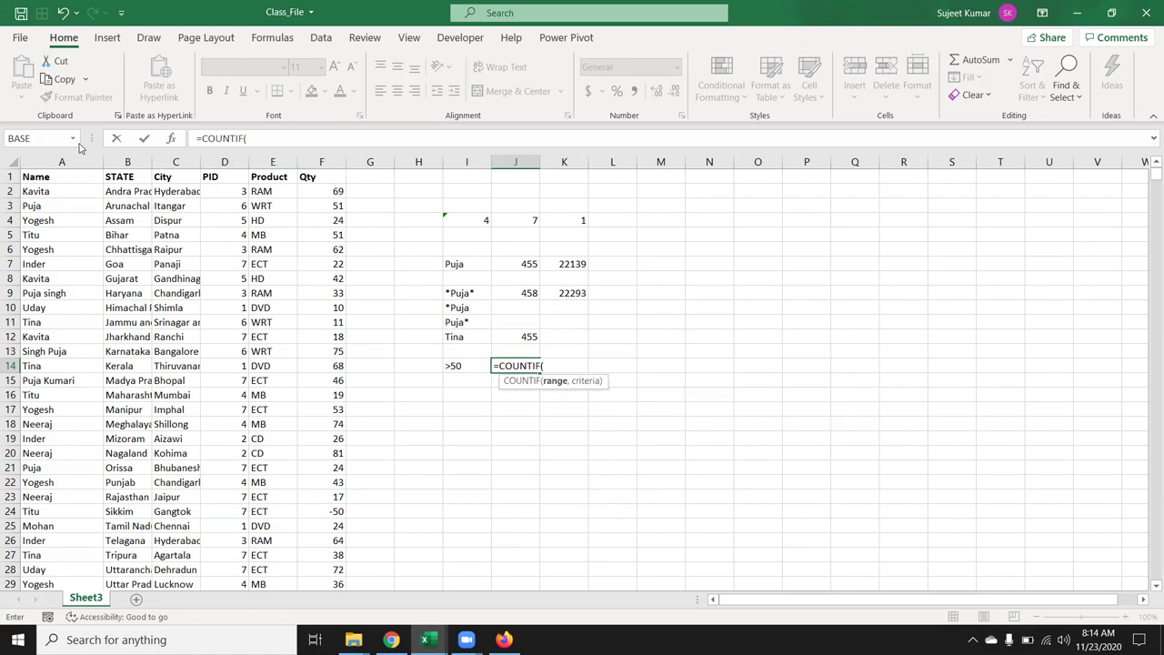
Complete =COUNTIF(F:F,I14) in J14, counting 2041 Qty values above 50.
{"action": "left_click", "coordinate": [315, 172]}
{"action": "left_click", "coordinate": [321, 161]}
{"action": "type", "text": ","}
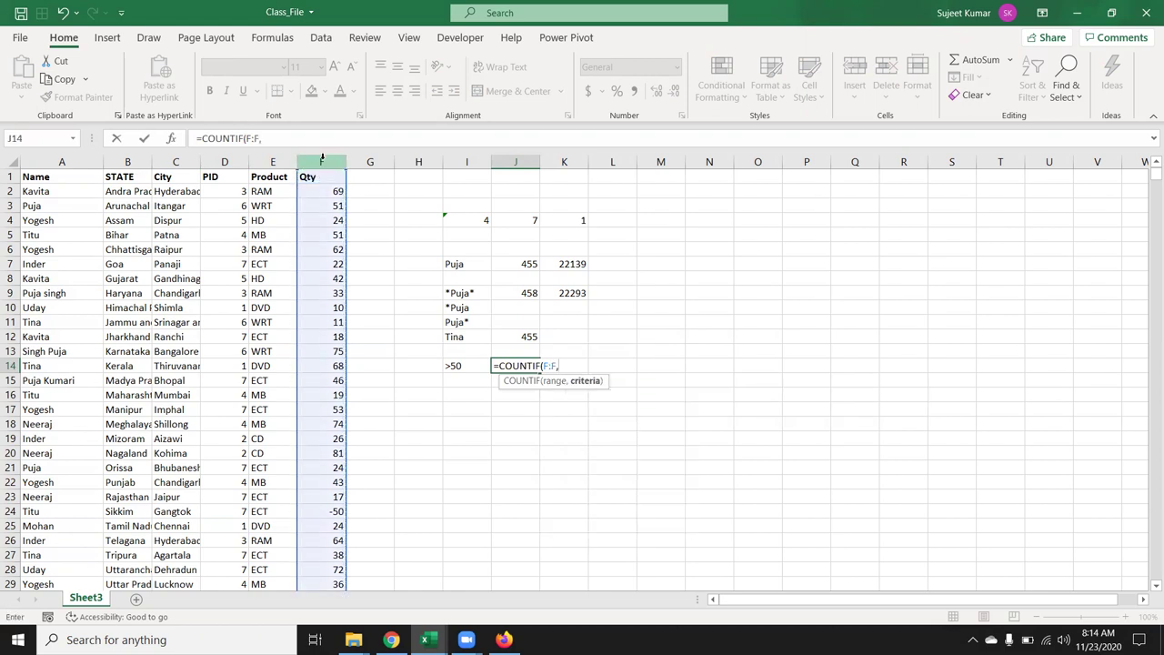
{"action": "left_click", "coordinate": [455, 364]}
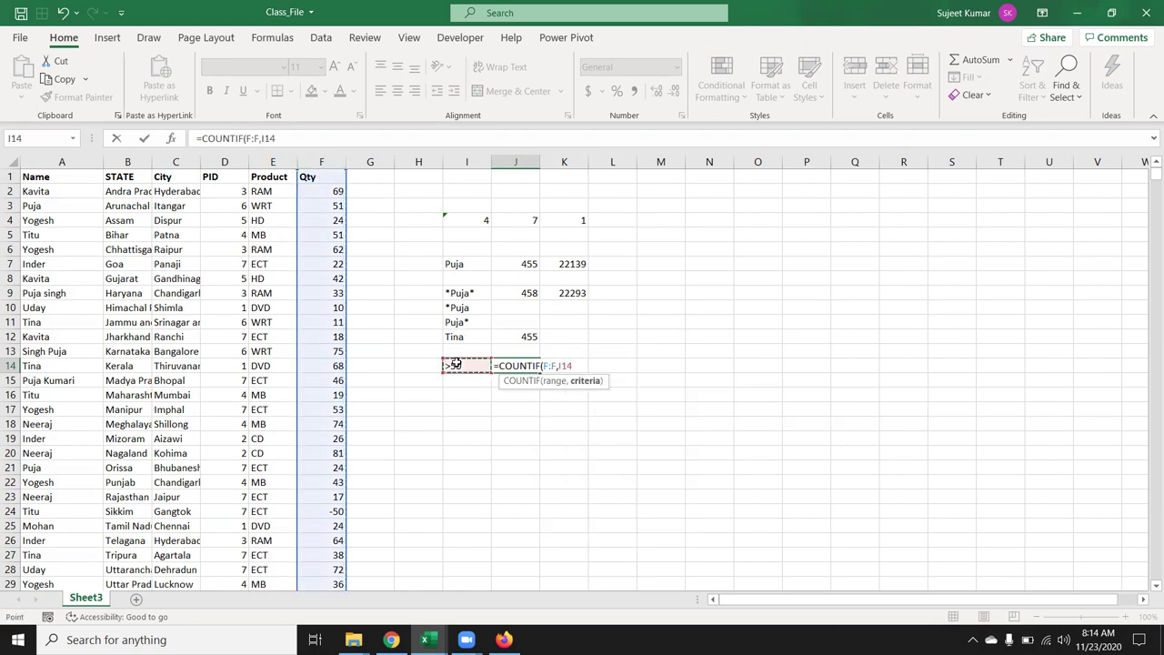
{"action": "key", "text": "Return"}
{"action": "key", "text": "Up"}
{"action": "key", "text": "Right"}
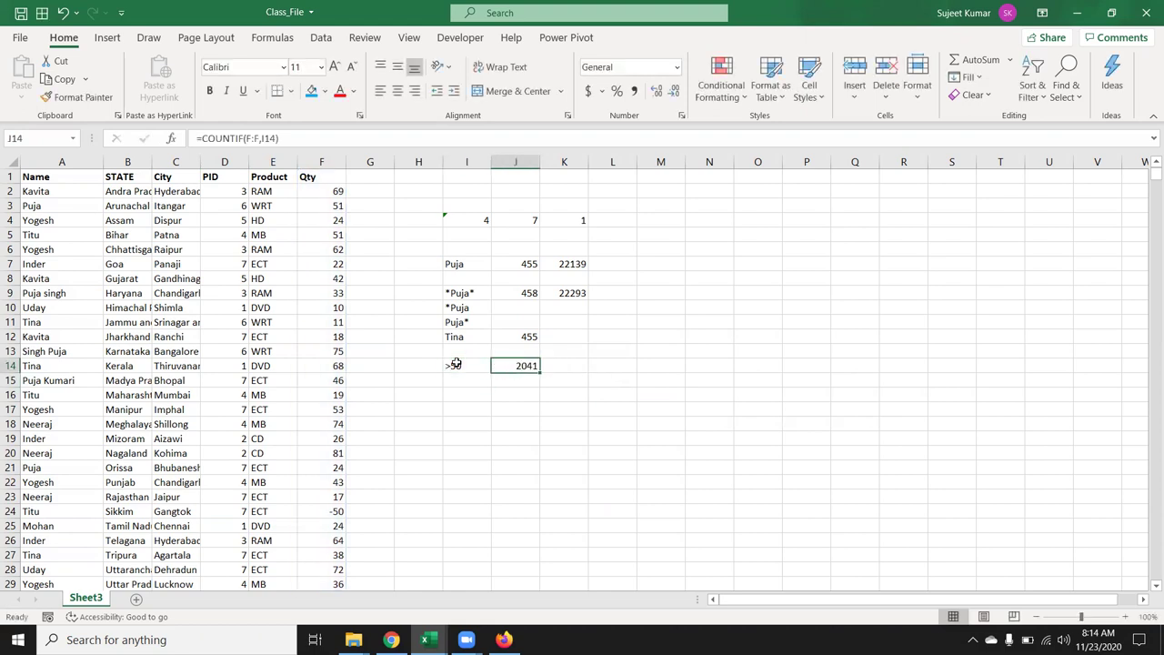
Enter =SUMIF(F:F,I14) in K14, totalling Qty values above 50 as 143416.
{"action": "left_click", "coordinate": [456, 364]}
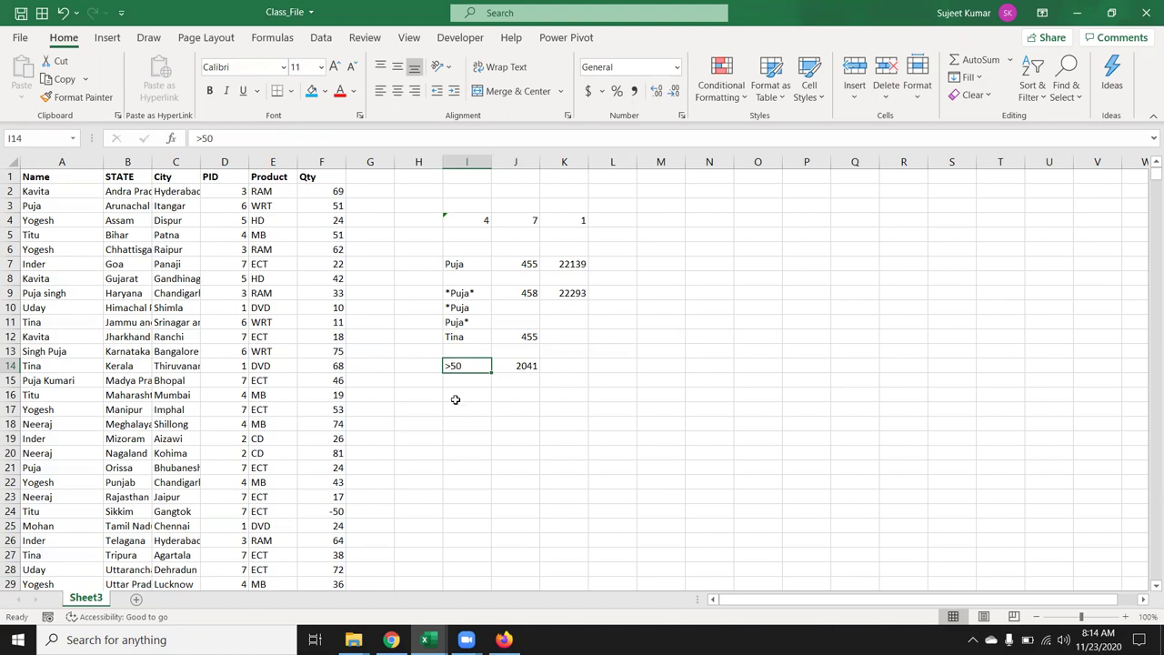
{"action": "key", "text": "Right"}
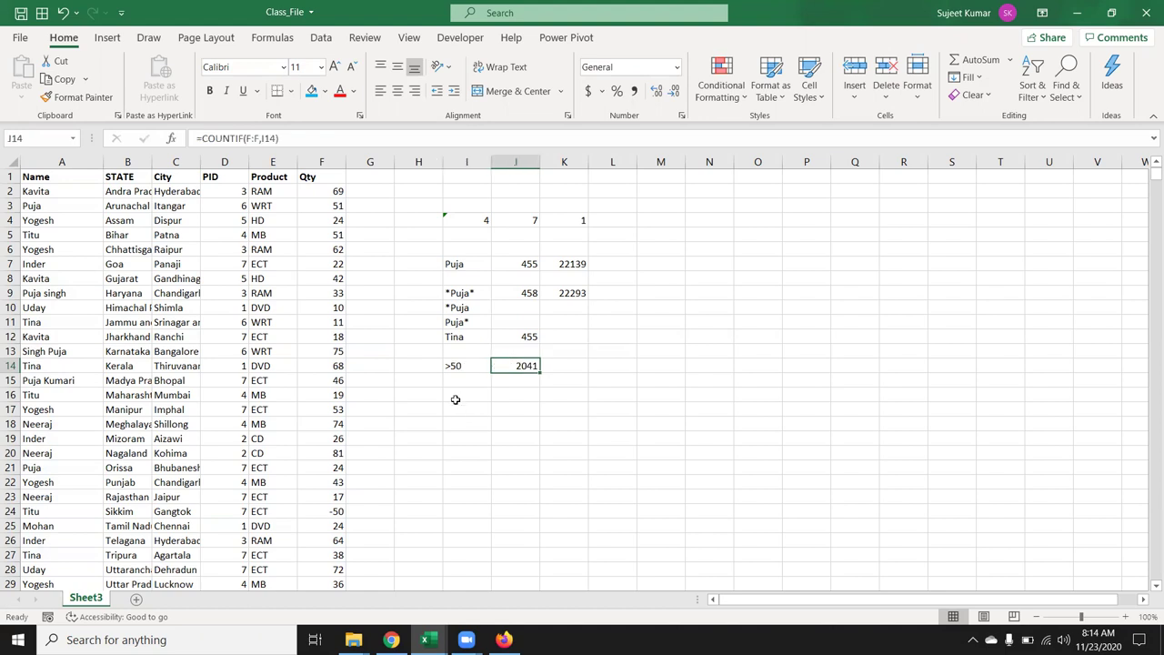
{"action": "key", "text": "Right"}
{"action": "type", "text": "=sum"}
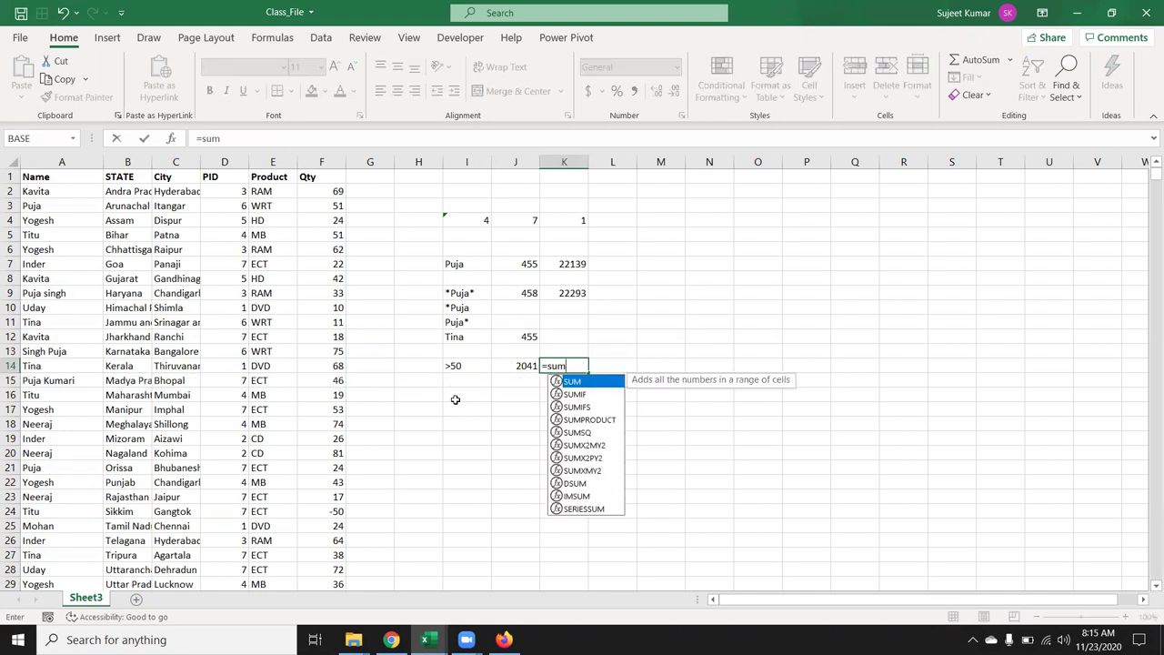
{"action": "key", "text": "Down"}
{"action": "key", "text": "Down"}
{"action": "key", "text": "Up"}
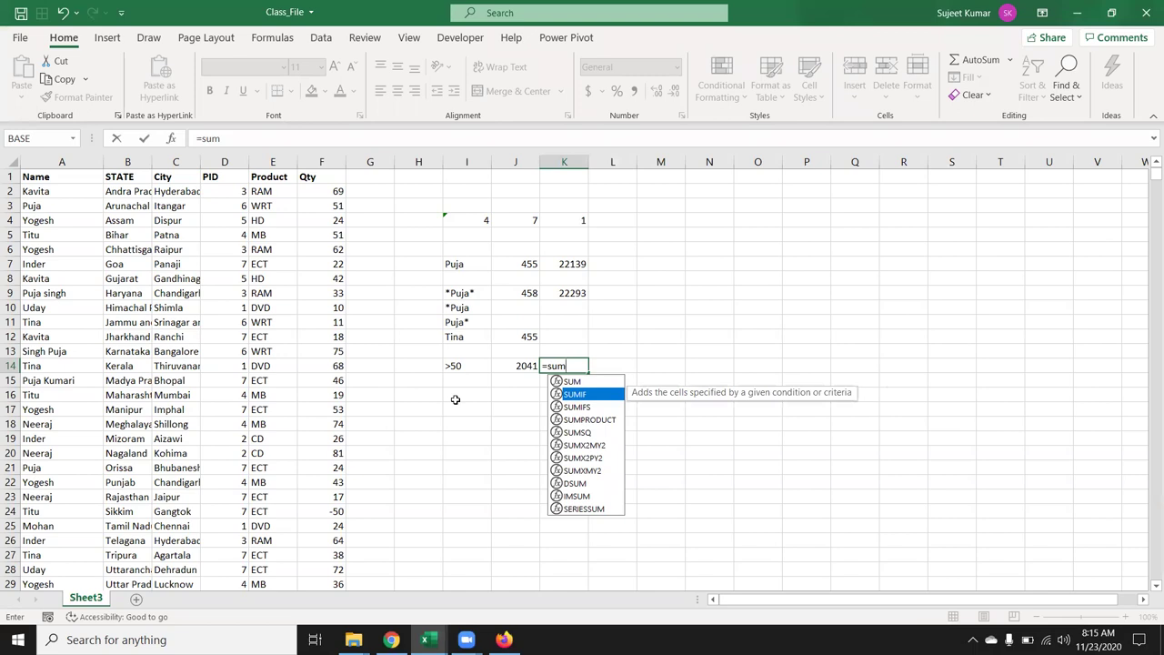
{"action": "key", "text": "Tab"}
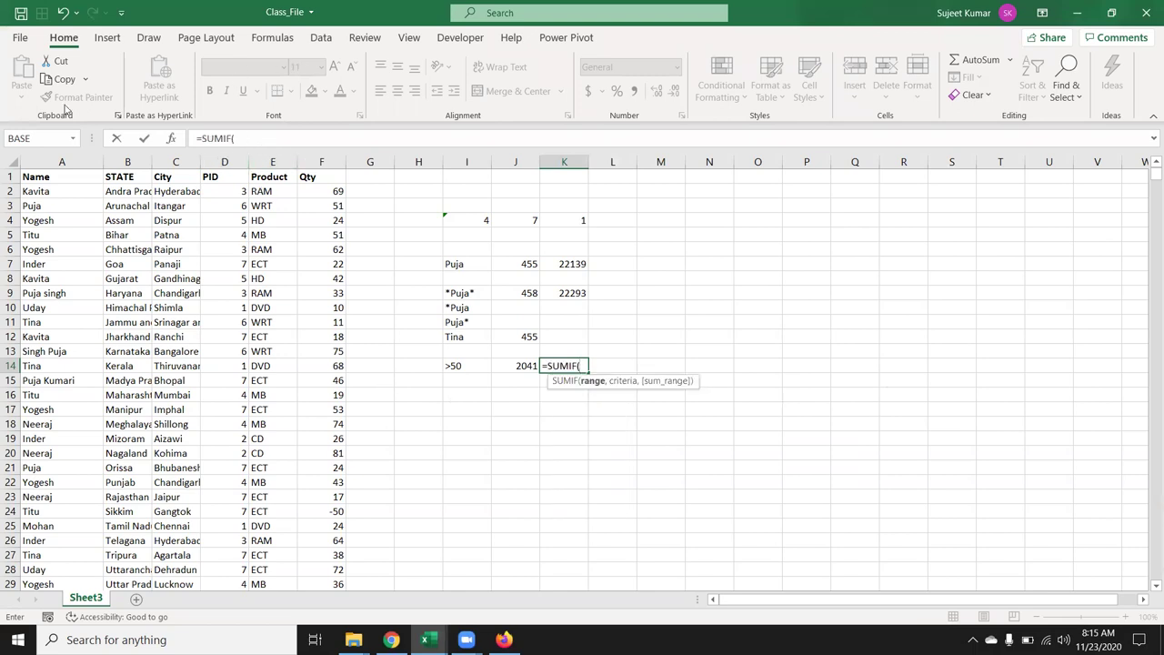
{"action": "left_click", "coordinate": [316, 161]}
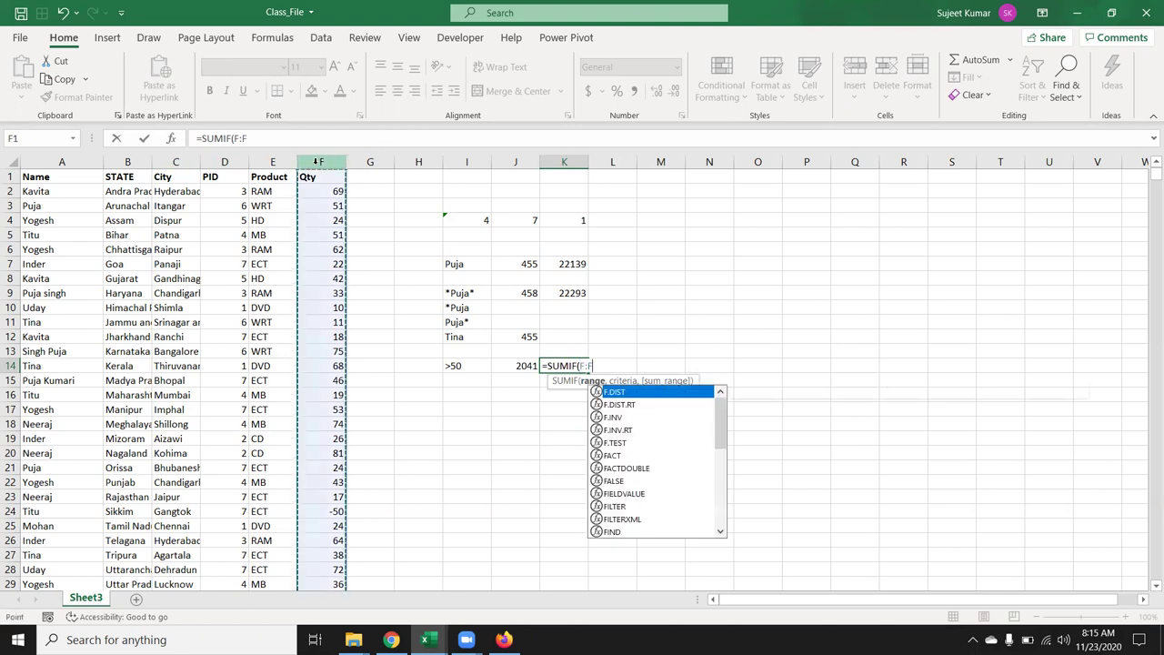
{"action": "type", "text": ","}
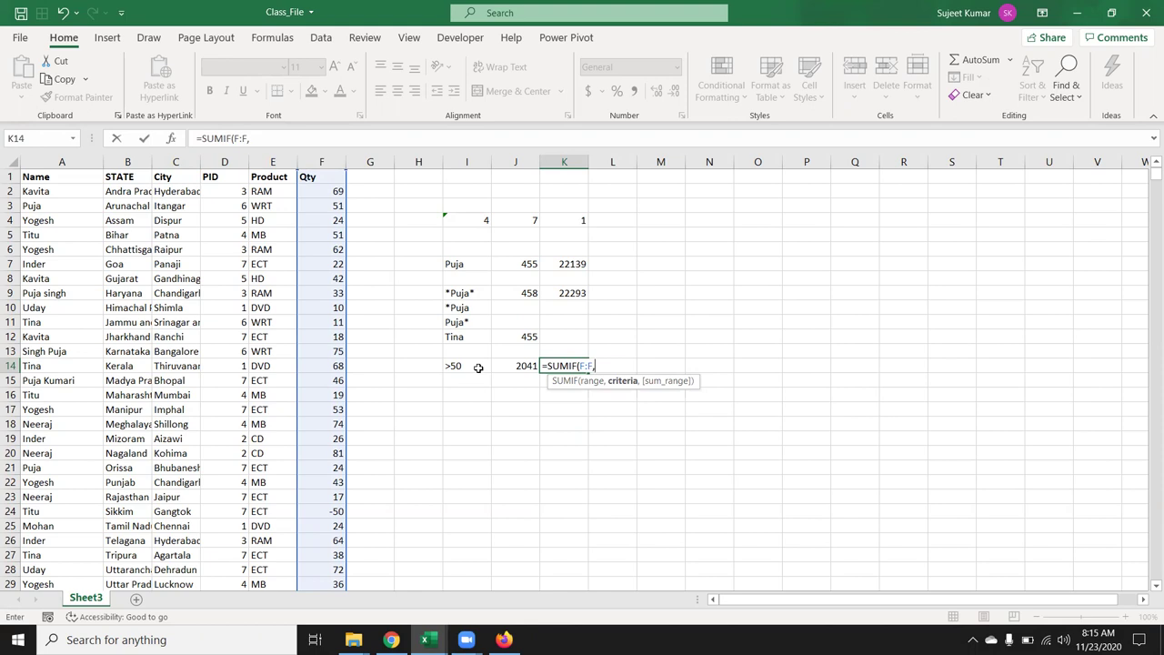
{"action": "left_click", "coordinate": [478, 367]}
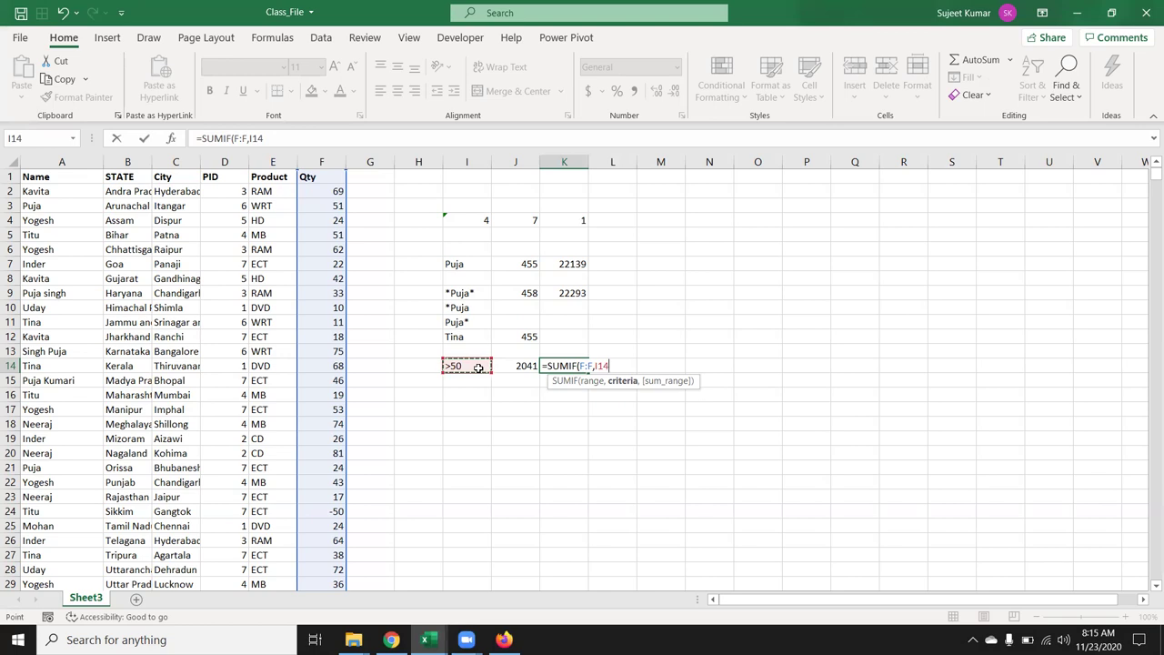
{"action": "key", "text": "Return"}
{"action": "key", "text": "Up"}
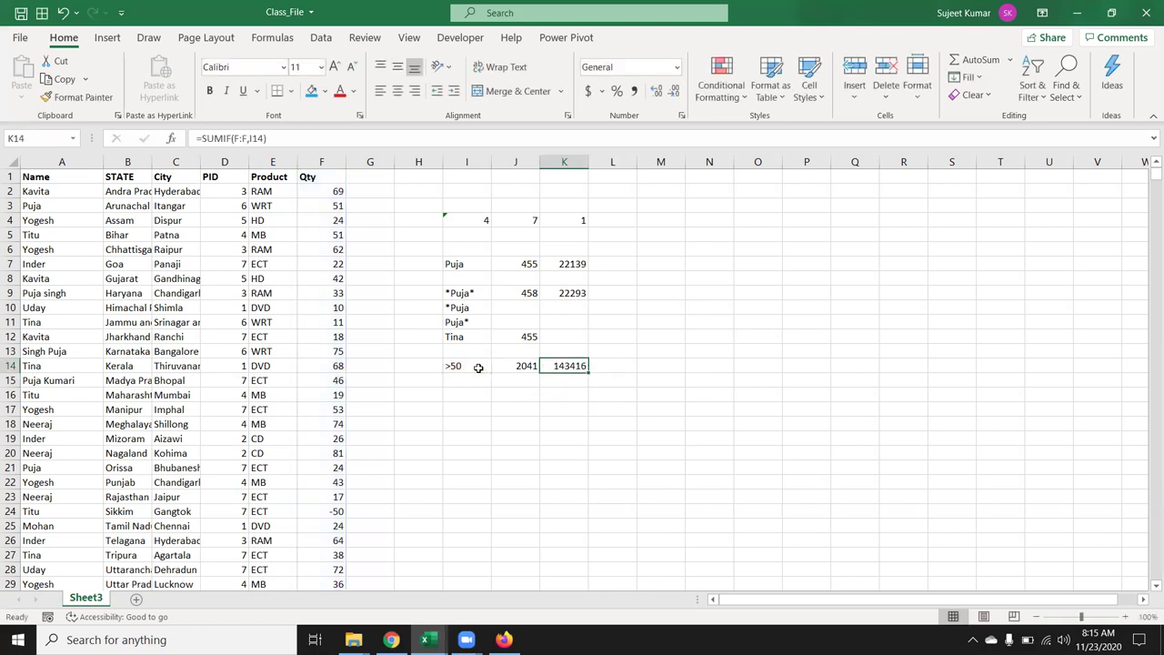
{"action": "key", "text": "Left"}
{"action": "key", "text": "Left"}
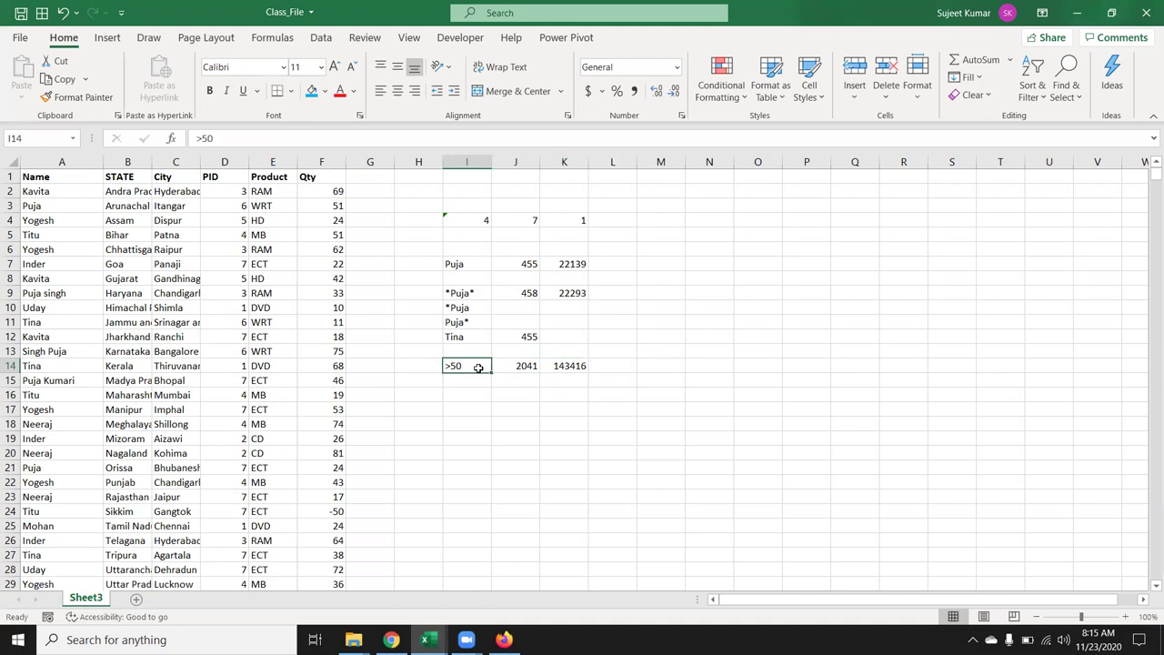
List the operators >, <, >=, <= and <> in cells I15 through I19.
{"action": "key", "text": "Down"}
{"action": "type", "text": ">"}
{"action": "key", "text": "Return"}
{"action": "type", "text": "<"}
{"action": "key", "text": "Return"}
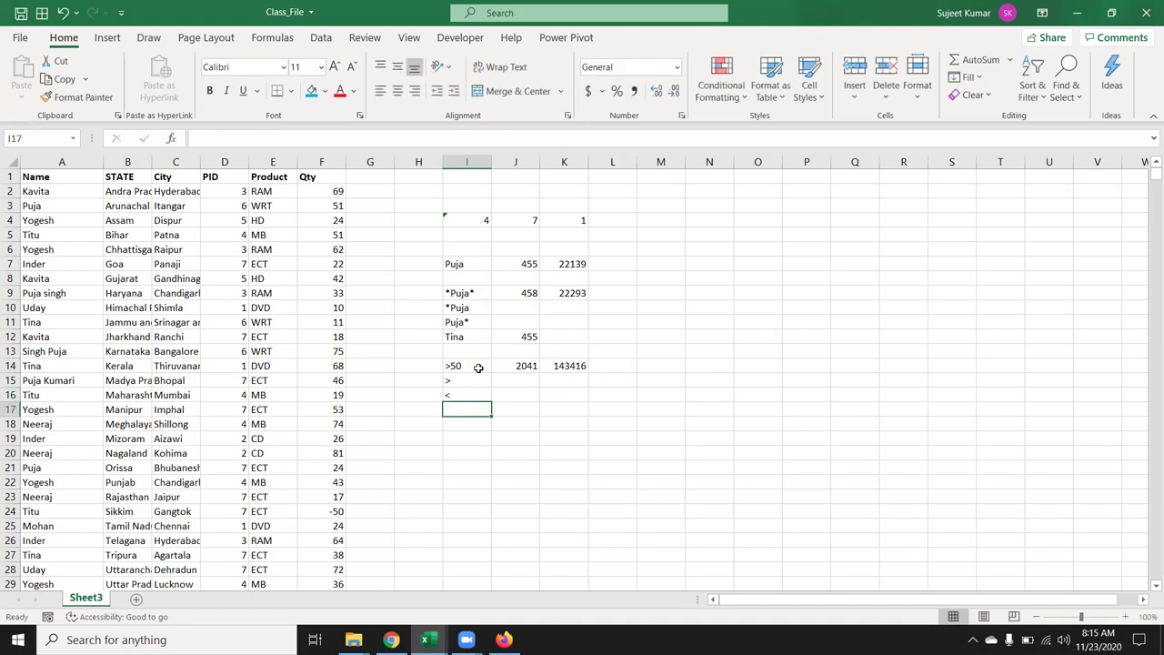
{"action": "left_click", "coordinate": [529, 337]}
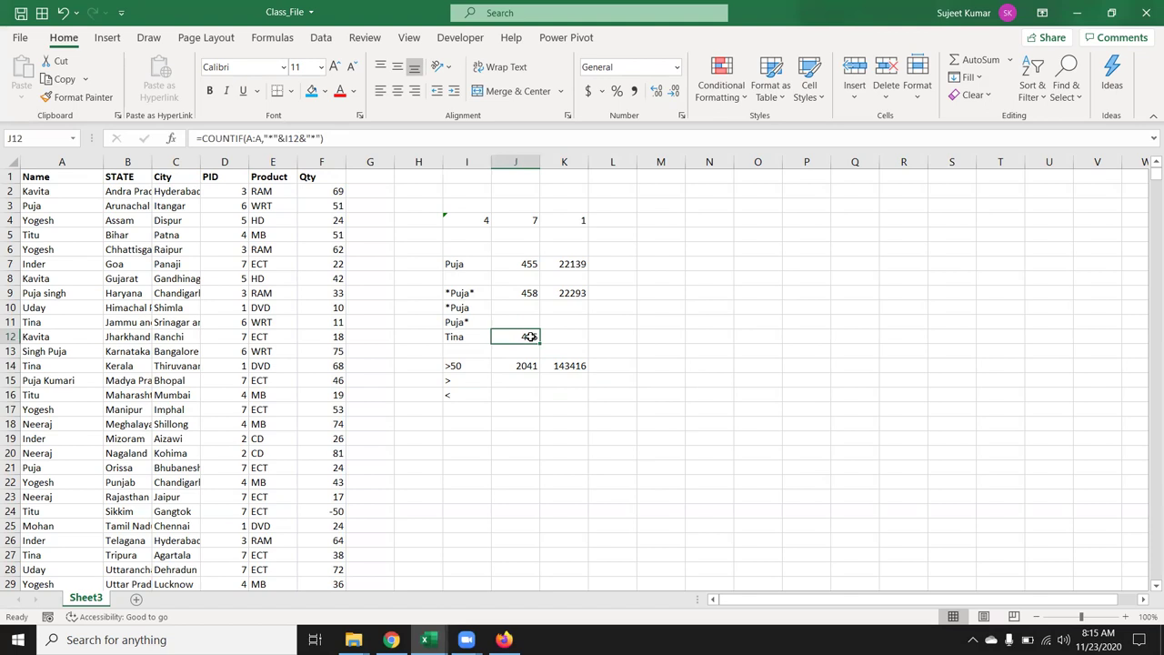
{"action": "left_click", "coordinate": [460, 408]}
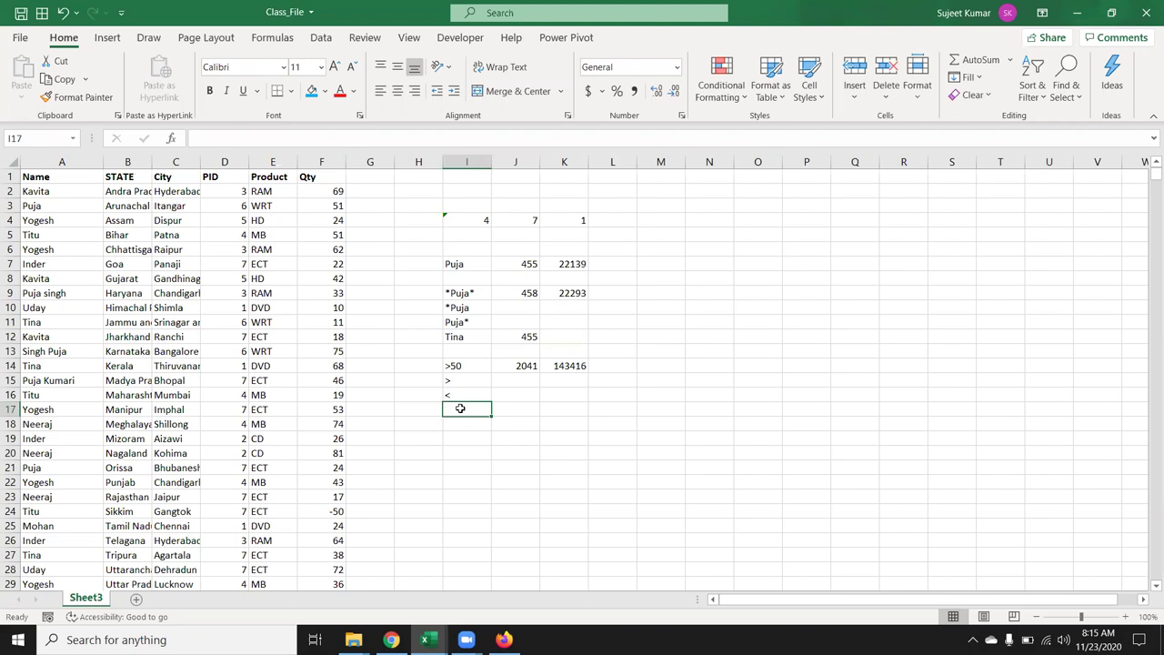
{"action": "type", "text": ">="}
{"action": "key", "text": "Return"}
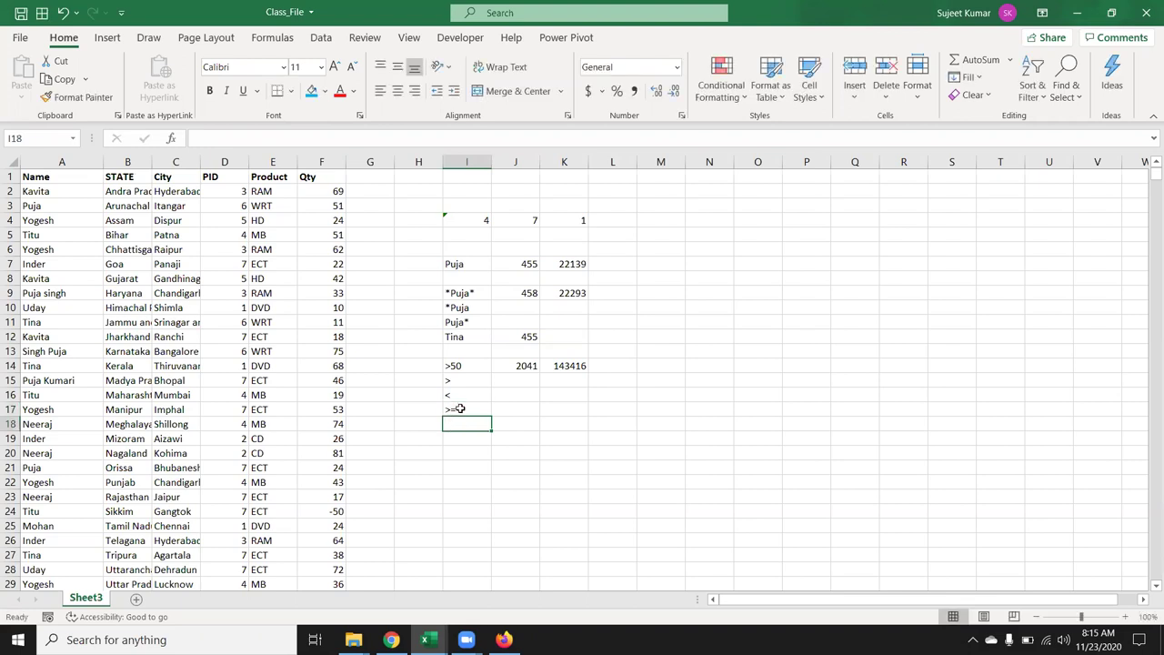
{"action": "type", "text": "<="}
{"action": "key", "text": "Return"}
{"action": "type", "text": "<>"}
{"action": "key", "text": "Return"}
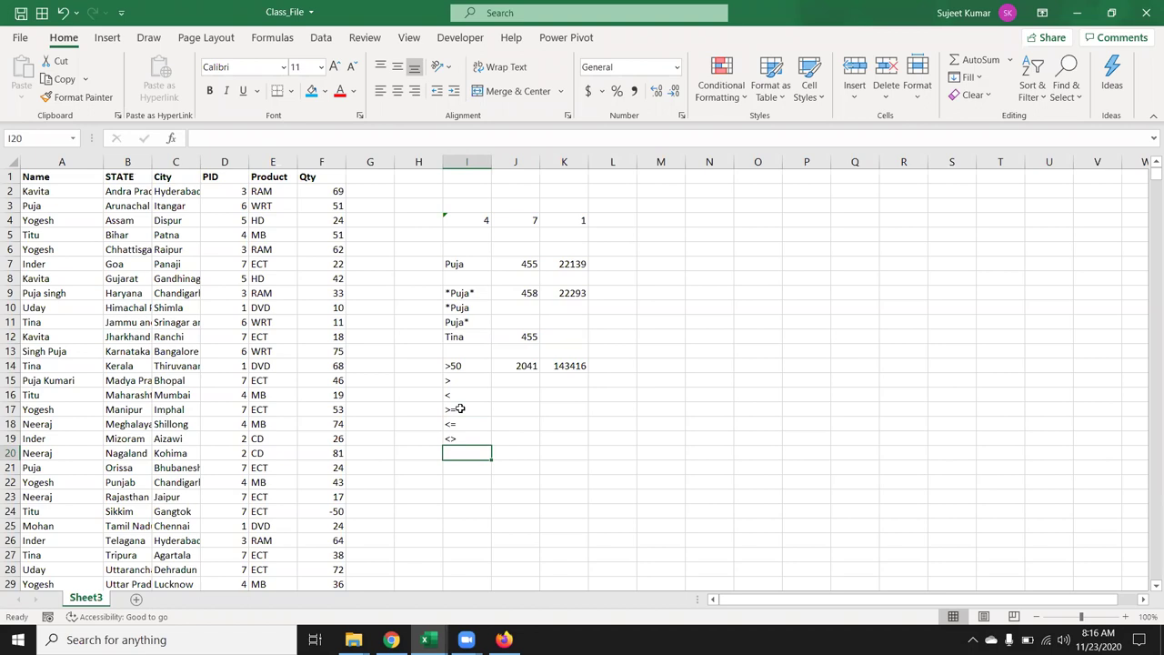
Enter the range criteria >50 in I22 and <80 in J22.
{"action": "key", "text": "Down"}
{"action": "key", "text": "Down"}
{"action": "type", "text": "50"}
{"action": "key", "text": "Tab"}
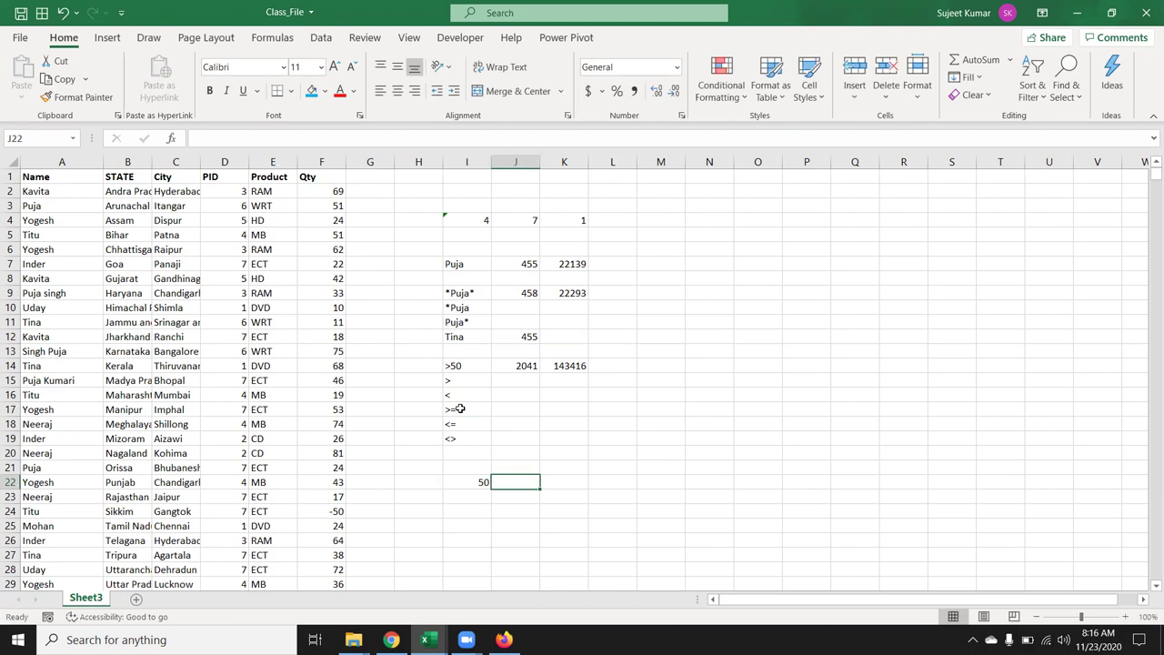
{"action": "type", "text": "80"}
{"action": "key", "text": "ctrl+Return"}
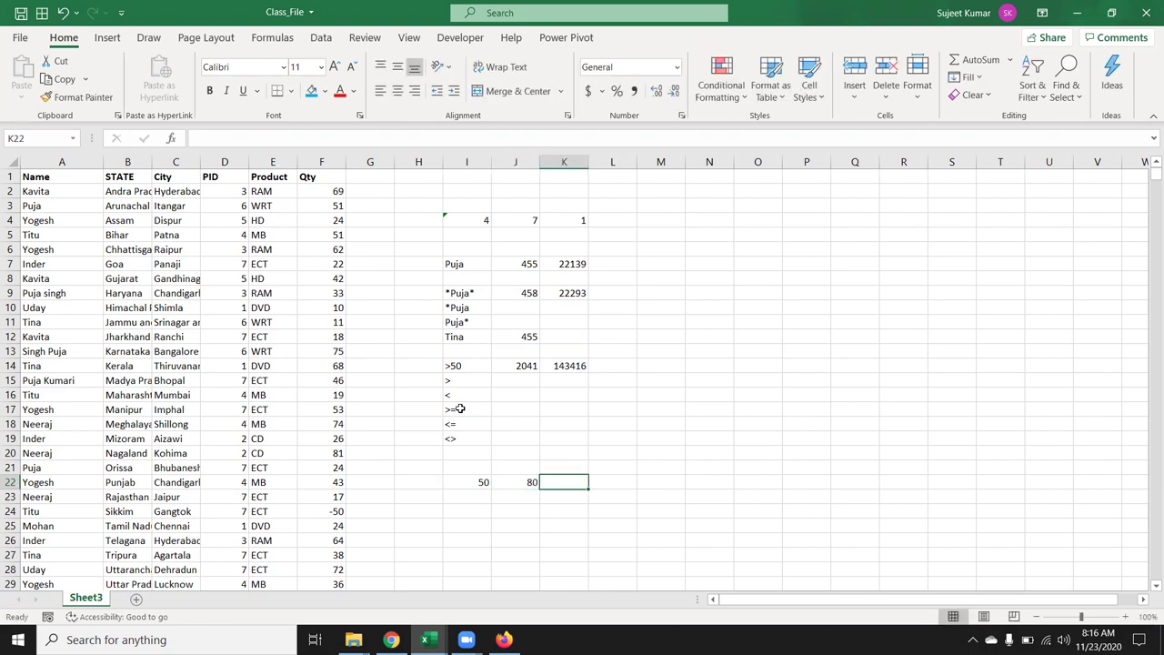
{"action": "key", "text": "Left"}
{"action": "type", "text": ">50"}
{"action": "key", "text": "Tab"}
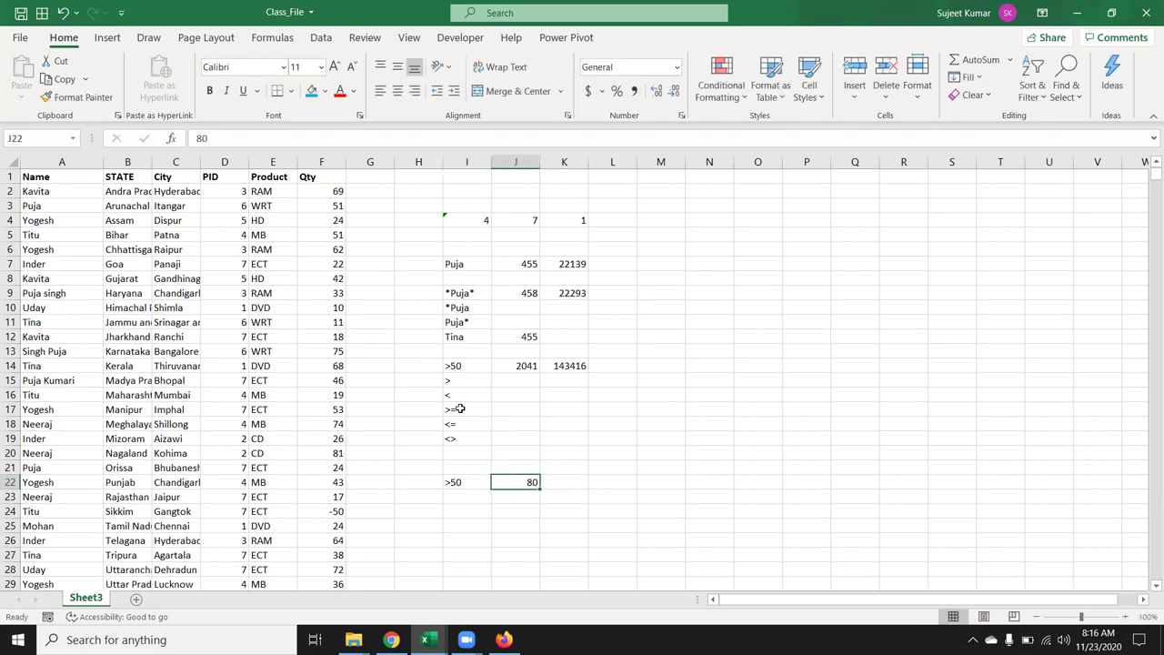
{"action": "key", "text": "F2"}
{"action": "key", "text": "Home"}
{"action": "type", "text": "<"}
{"action": "key", "text": "Tab"}
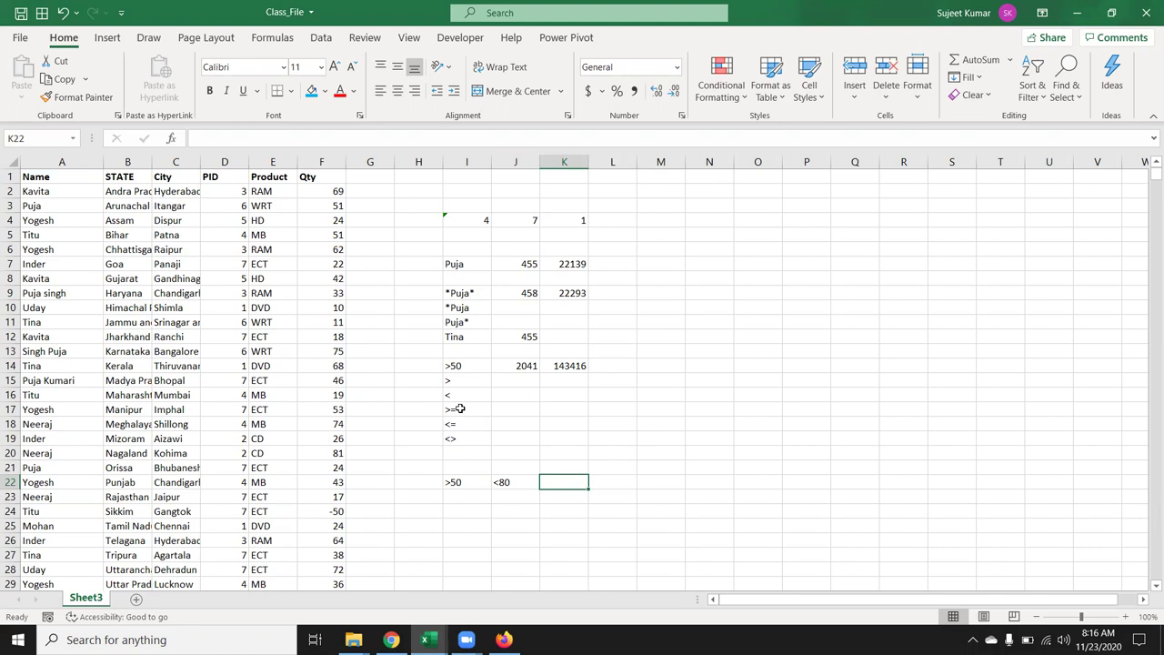
{"action": "left_click", "coordinate": [460, 408]}
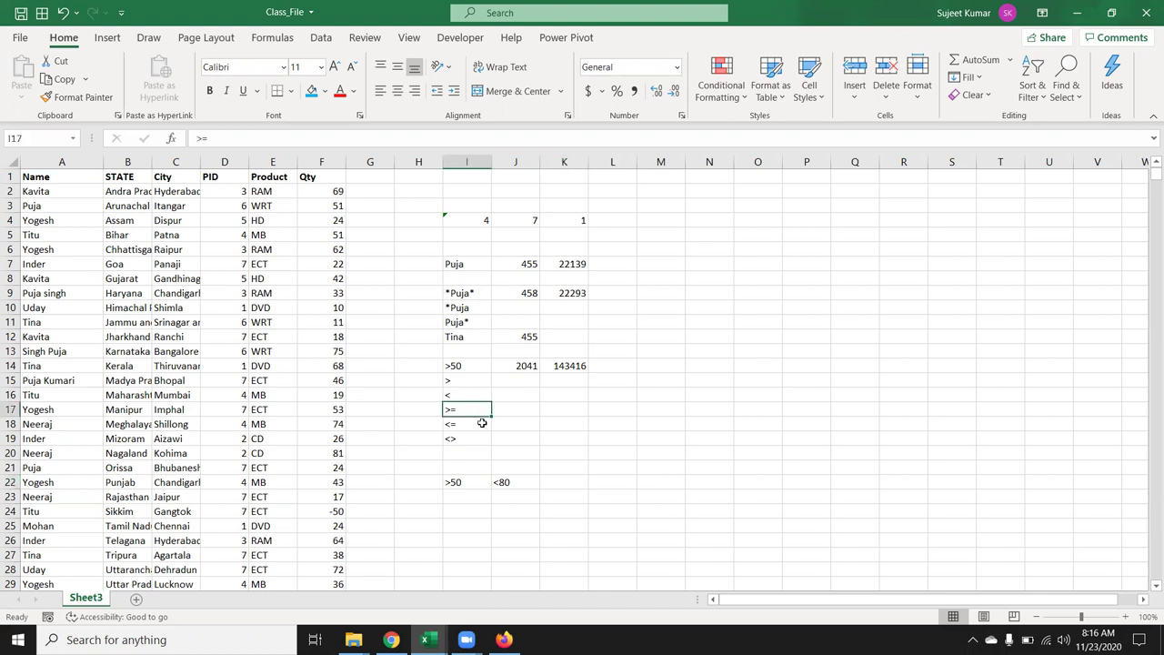
{"action": "left_click", "coordinate": [577, 485]}
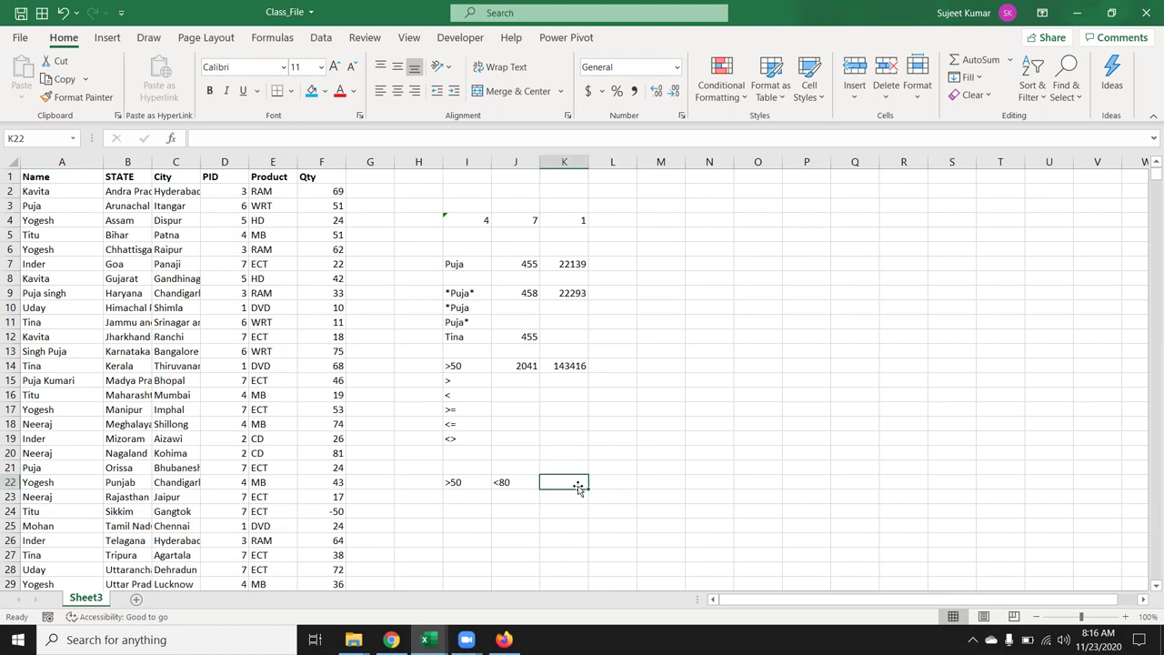
Enter =COUNTIFS(F:F,I22,F:F,J22) in K22, counting 1456 Qty values between 50 and 80.
{"action": "type", "text": "=coun"}
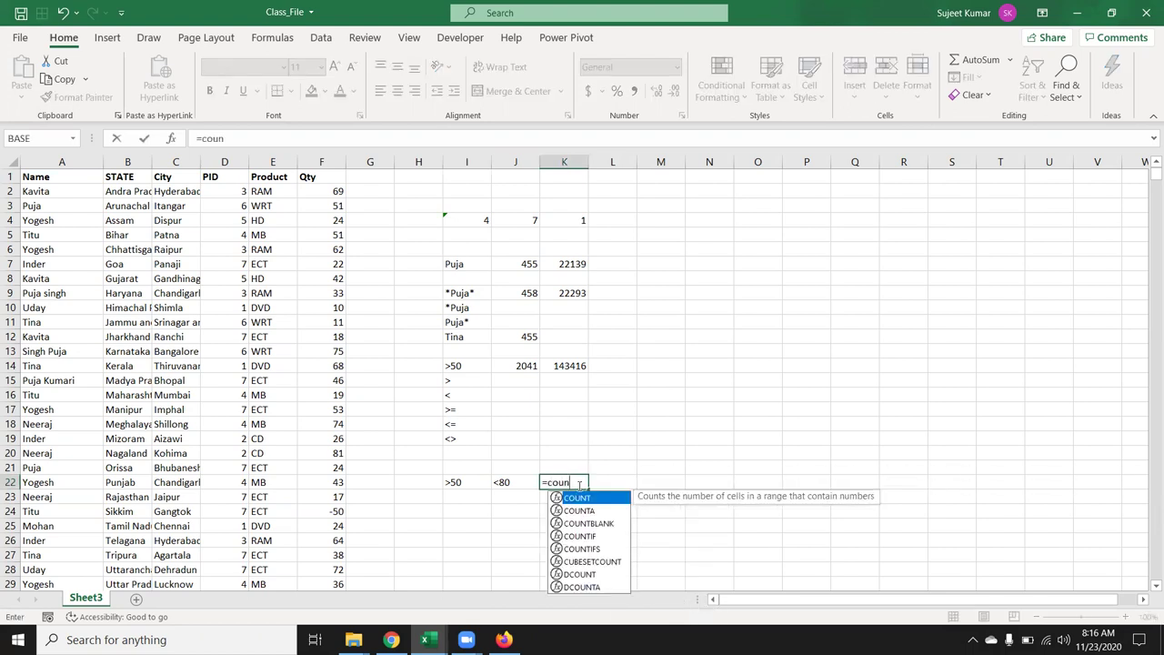
{"action": "key", "text": "Down"}
{"action": "key", "text": "Down"}
{"action": "key", "text": "Down"}
{"action": "key", "text": "Down"}
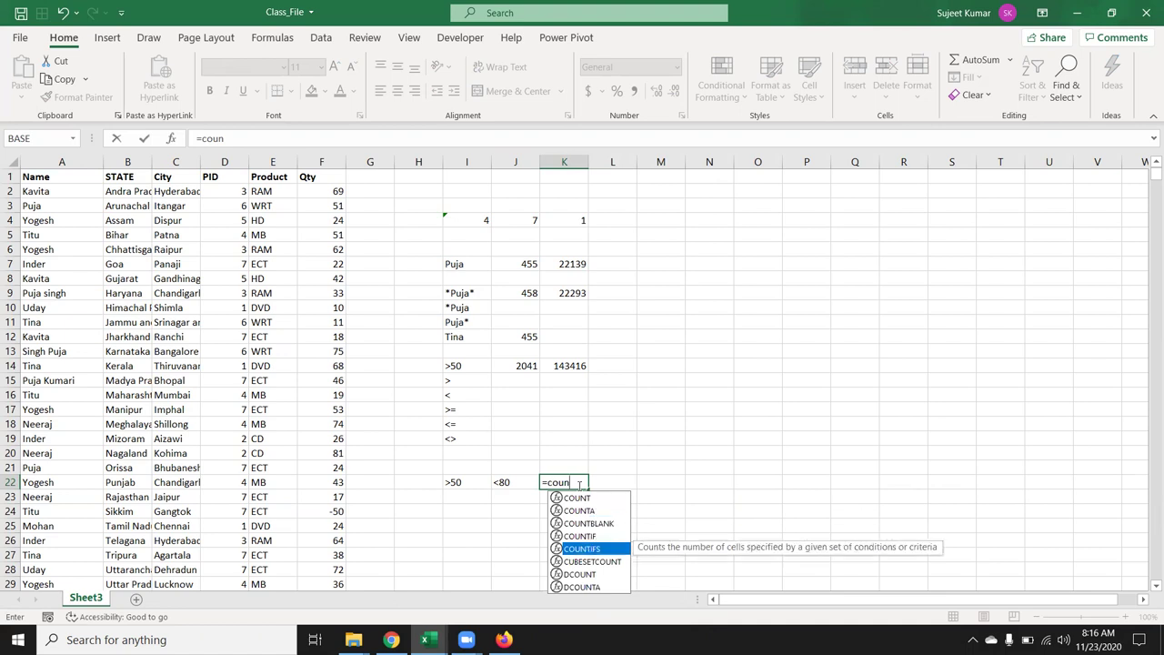
{"action": "key", "text": "Tab"}
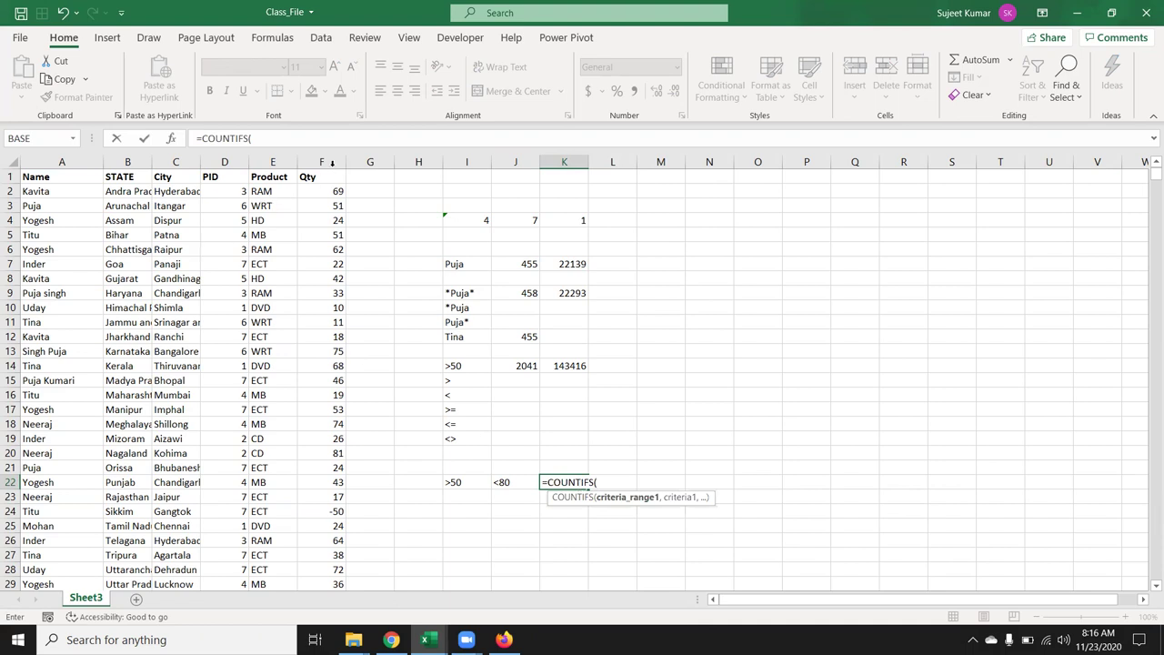
{"action": "left_click", "coordinate": [327, 162]}
{"action": "type", "text": ","}
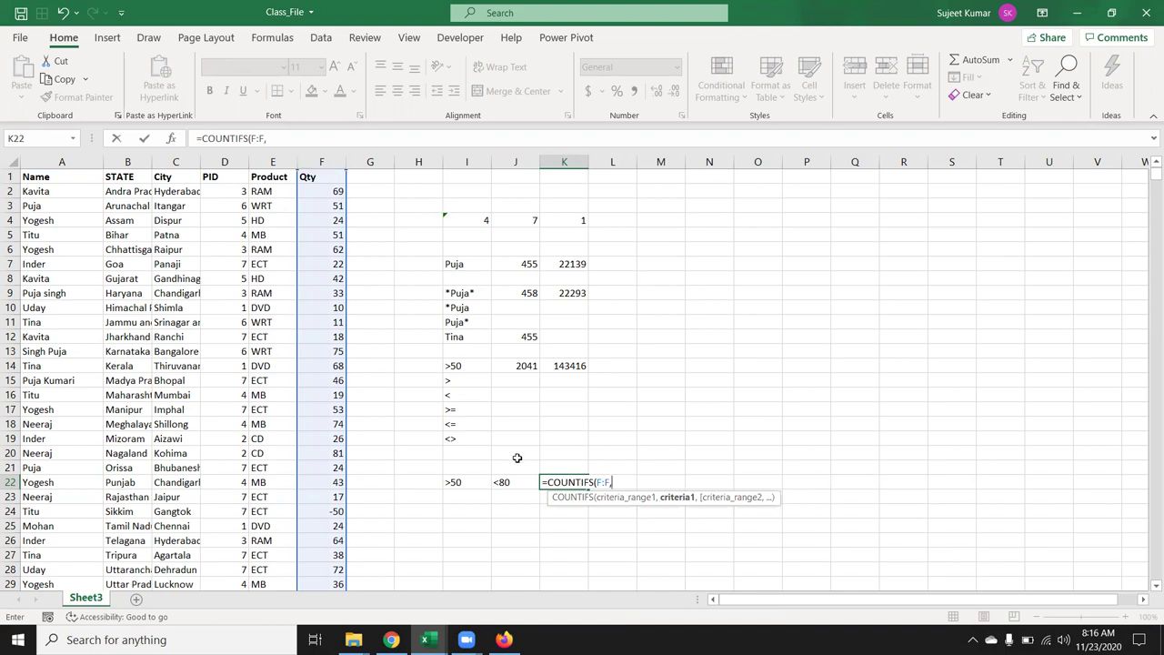
{"action": "left_click", "coordinate": [457, 486]}
{"action": "type", "text": ","}
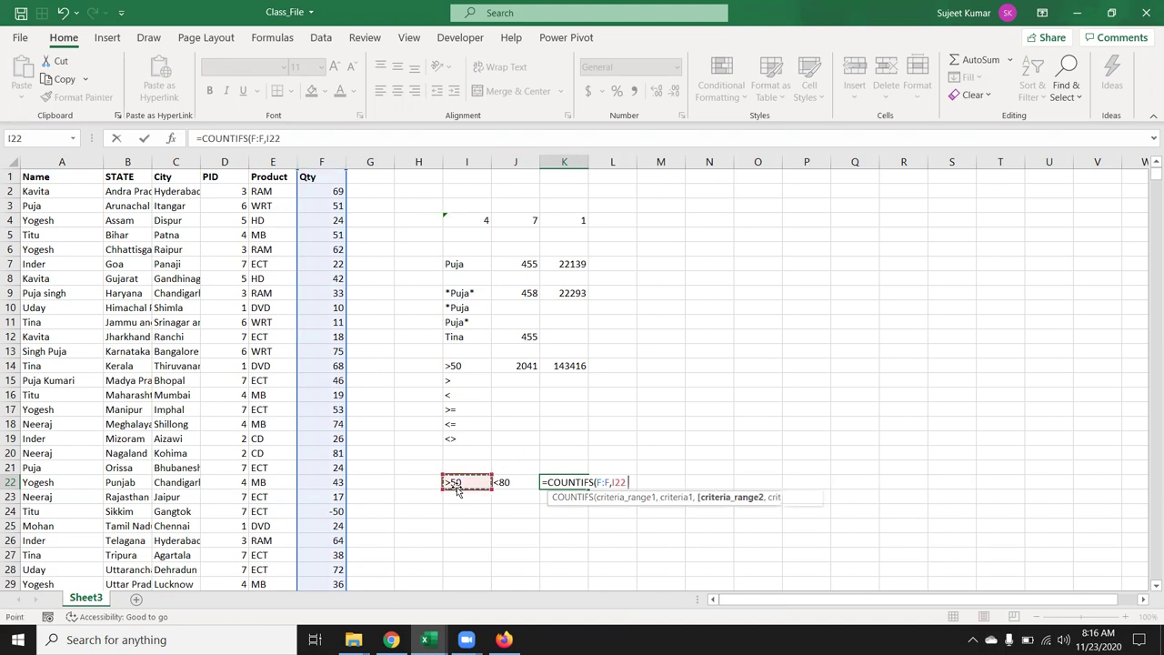
{"action": "left_click", "coordinate": [323, 162]}
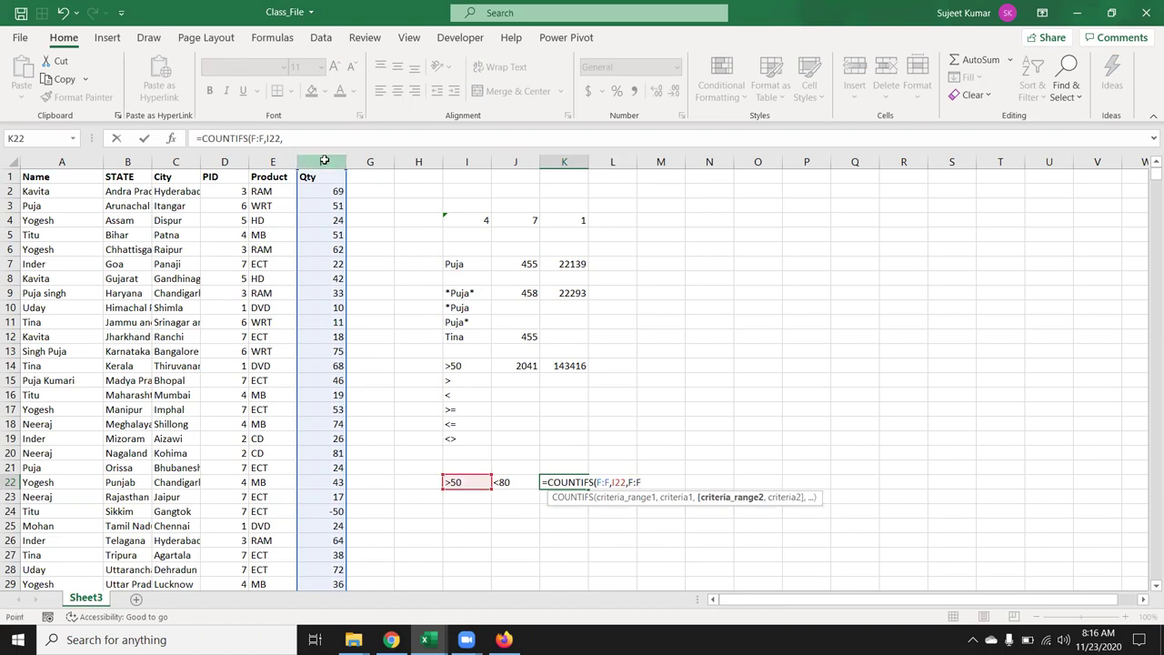
{"action": "type", "text": ","}
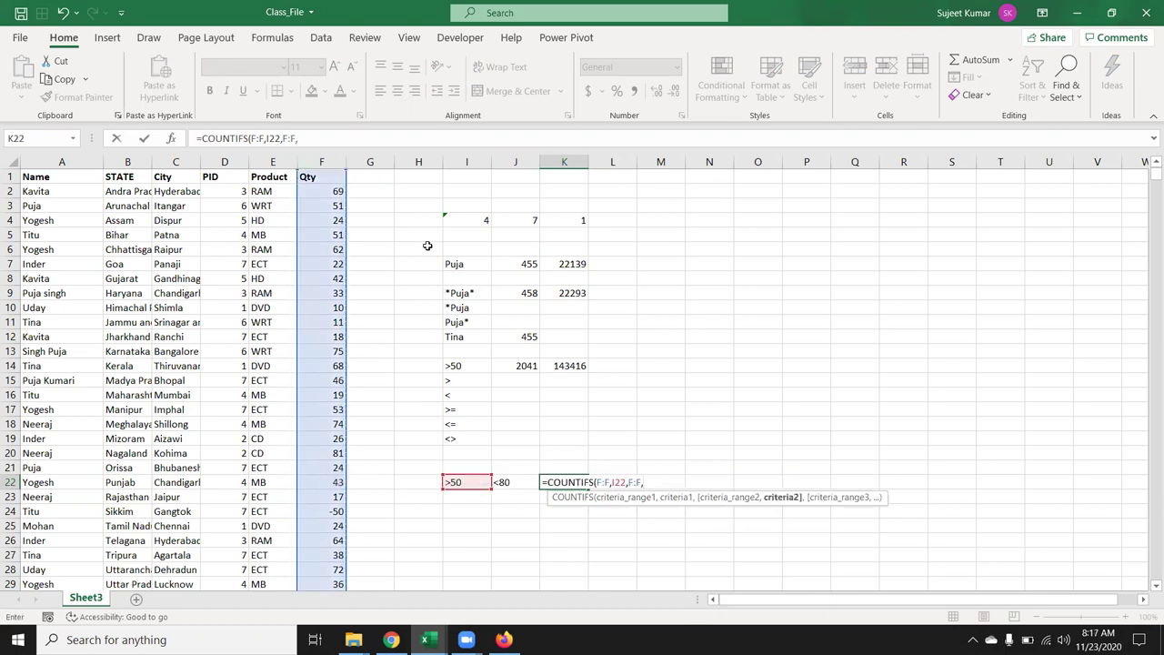
{"action": "left_click", "coordinate": [515, 483]}
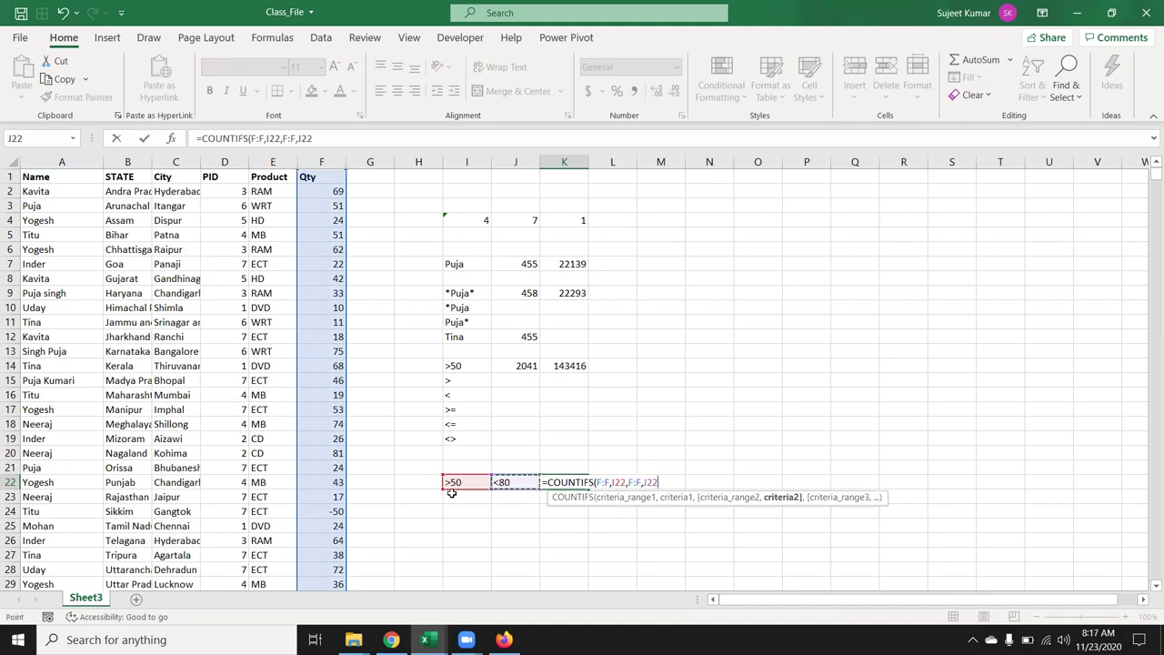
{"action": "key", "text": "Return"}
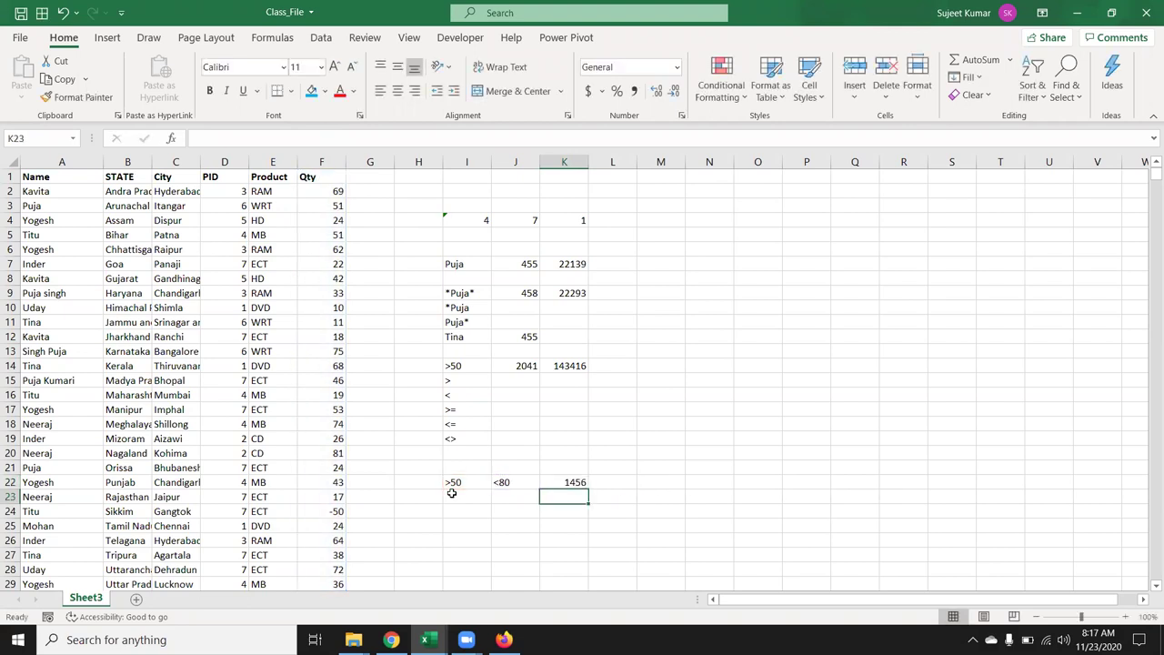
{"action": "key", "text": "Down"}
{"action": "key", "text": "Down"}
Enter Inder in I25 and Delhi in J25 as criteria.
{"action": "key", "text": "Left"}
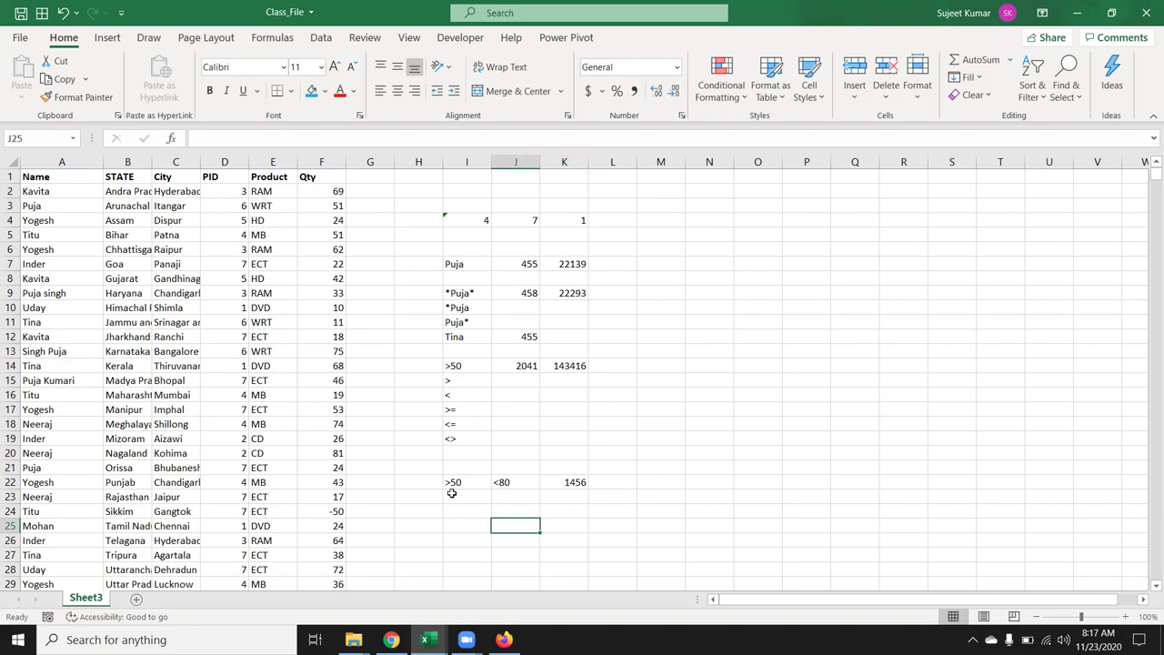
{"action": "key", "text": "Left"}
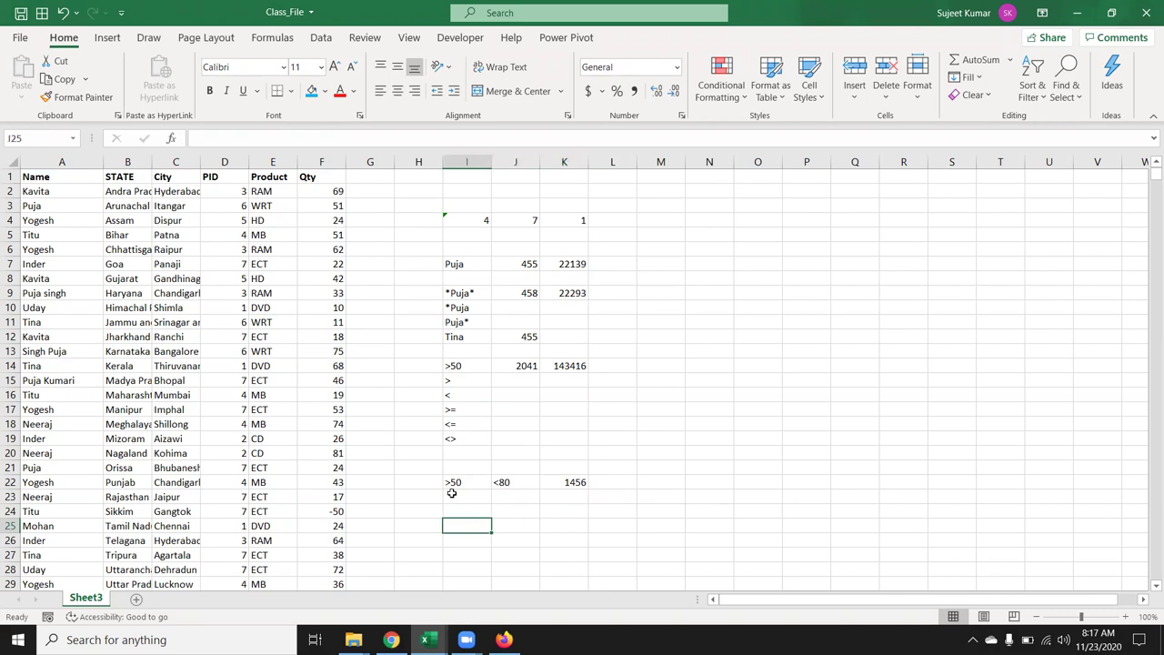
{"action": "type", "text": "Inder"}
{"action": "key", "text": "Tab"}
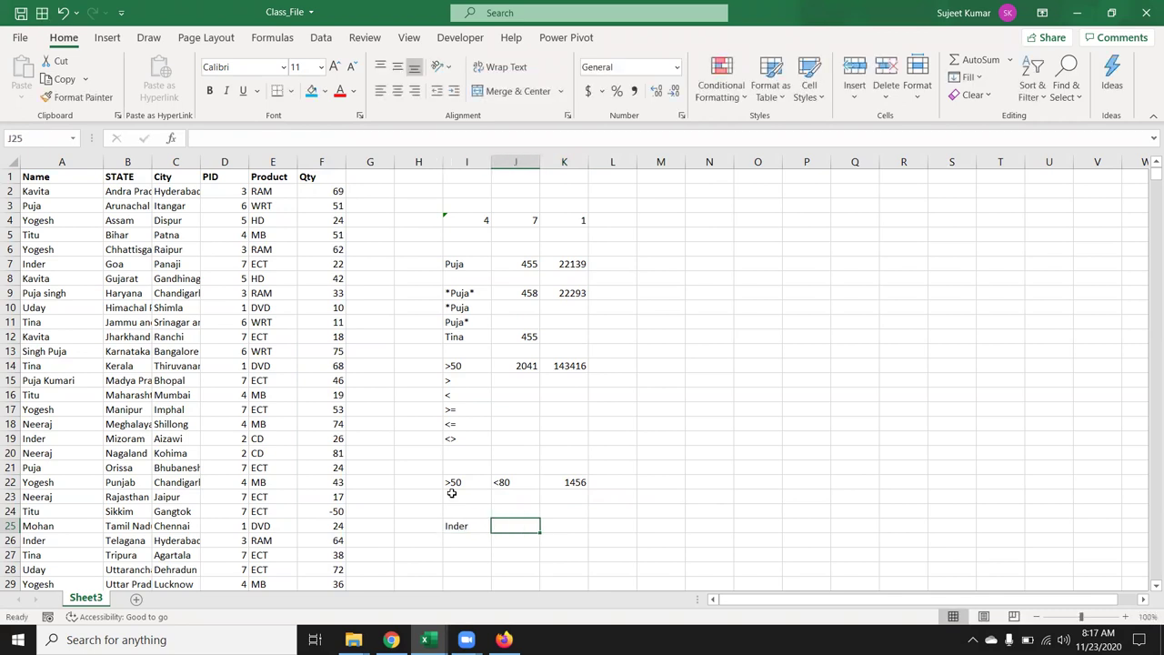
{"action": "type", "text": "Puj"}
{"action": "key", "text": "BackSpace"}
Begin a SUMIFS in K25 summing Qty, with the Name column as first range.
{"action": "key", "text": "BackSpace"}
{"action": "key", "text": "BackSpace"}
{"action": "type", "text": "Delhi"}
{"action": "key", "text": "Tab"}
{"action": "type", "text": "=co"}
{"action": "key", "text": "BackSpace"}
{"action": "key", "text": "BackSpace"}
{"action": "type", "text": "sum"}
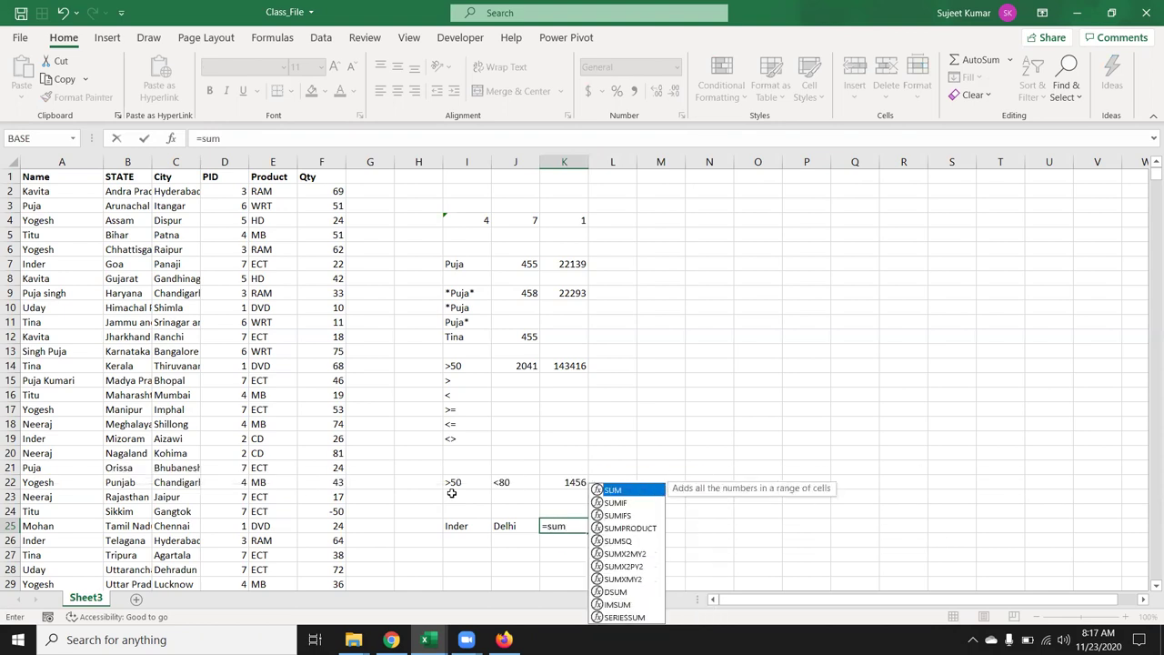
{"action": "key", "text": "Down"}
{"action": "key", "text": "Down"}
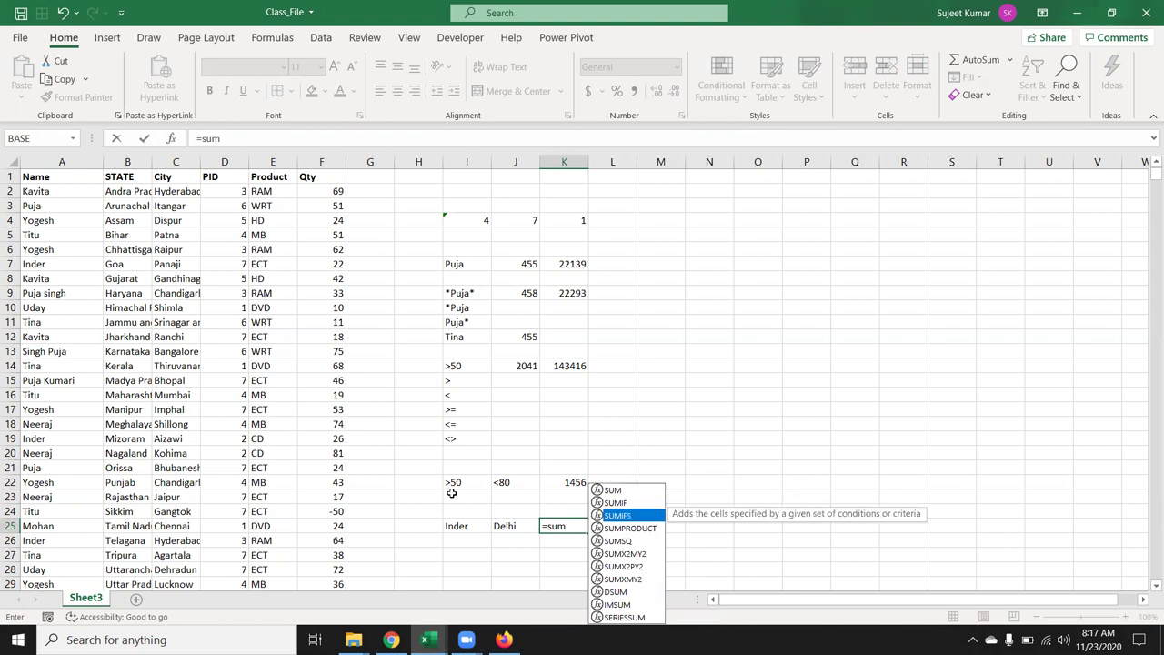
{"action": "key", "text": "Tab"}
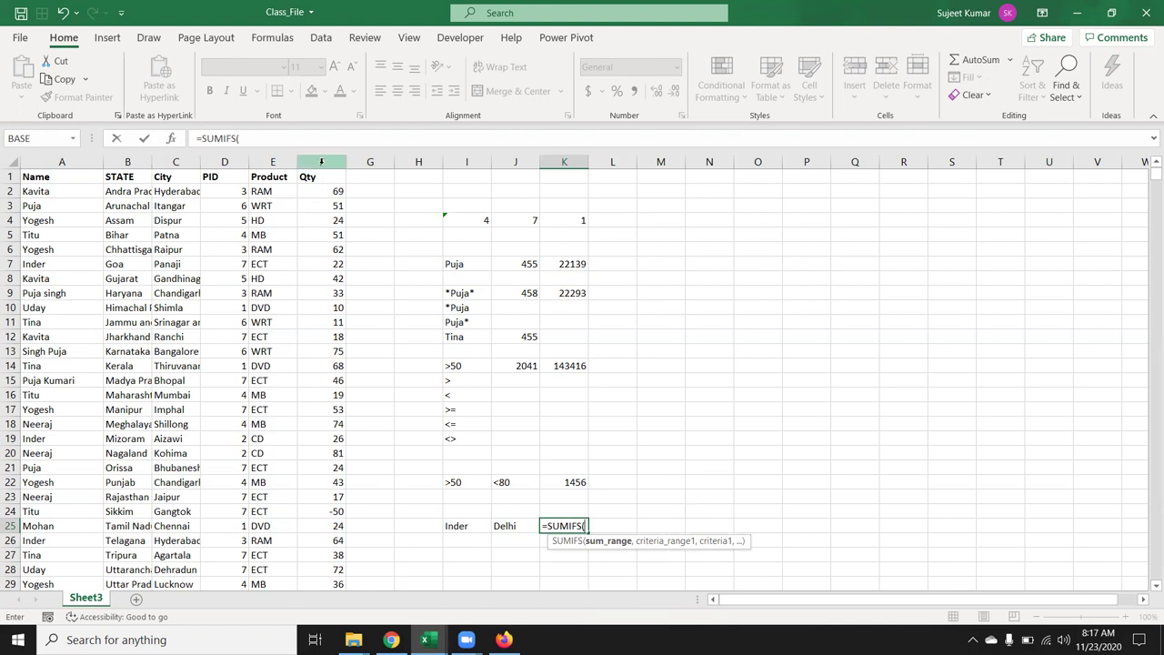
{"action": "left_click", "coordinate": [321, 161]}
{"action": "type", "text": ","}
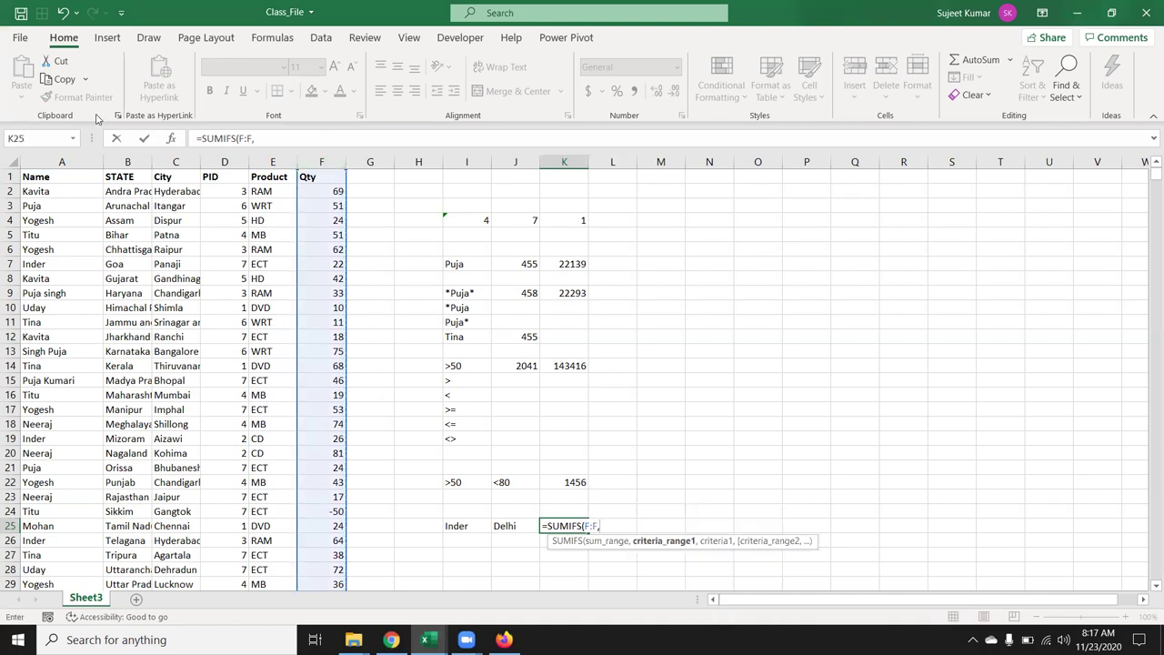
{"action": "left_click", "coordinate": [62, 161]}
{"action": "type", "text": ","}
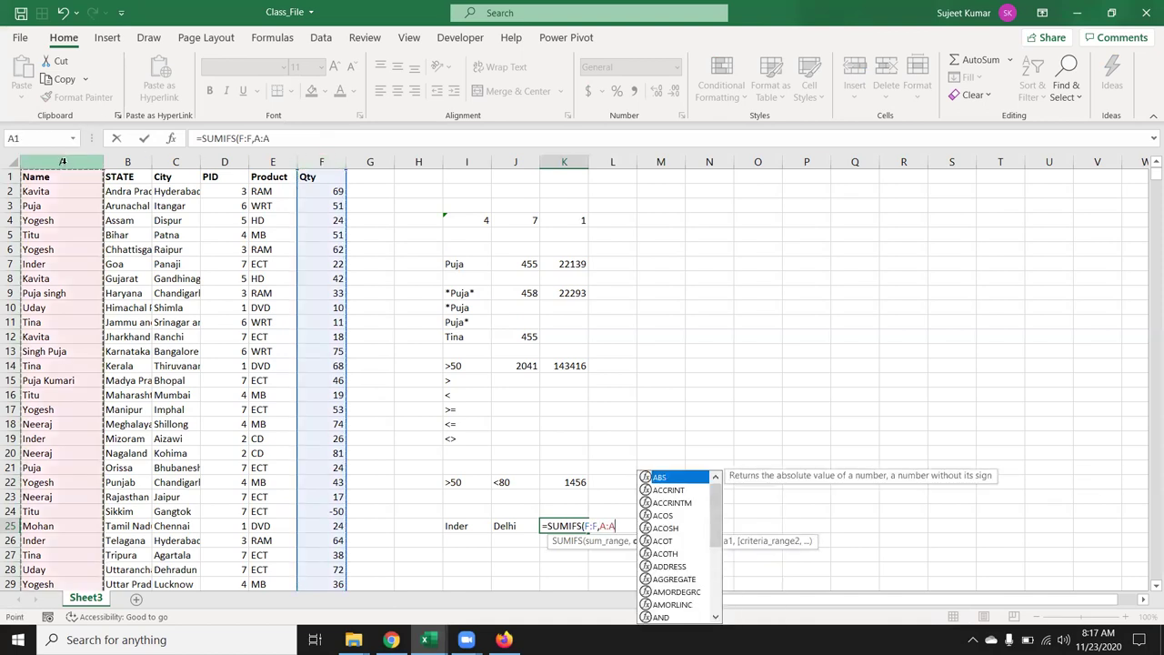
Finish =SUMIFS(F:F,A:A,I25,C:C,J25) using Inder and the City column with Delhi.
{"action": "left_click", "coordinate": [466, 530]}
{"action": "left_click", "coordinate": [465, 530]}
{"action": "type", "text": ","}
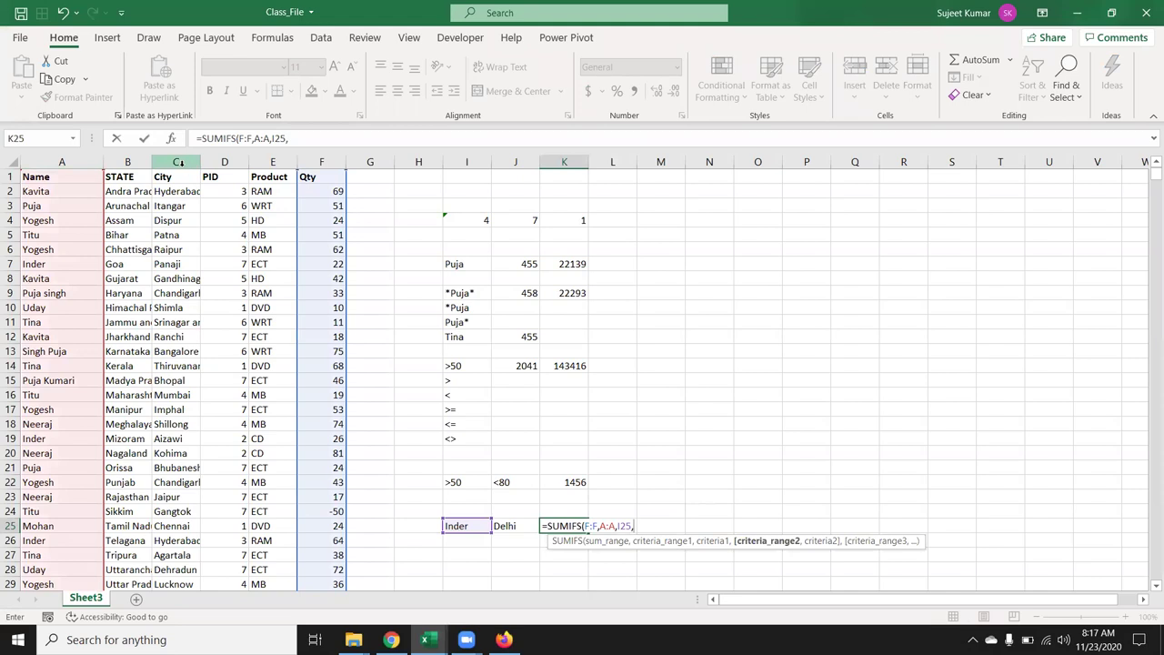
{"action": "left_click", "coordinate": [178, 161]}
{"action": "type", "text": ","}
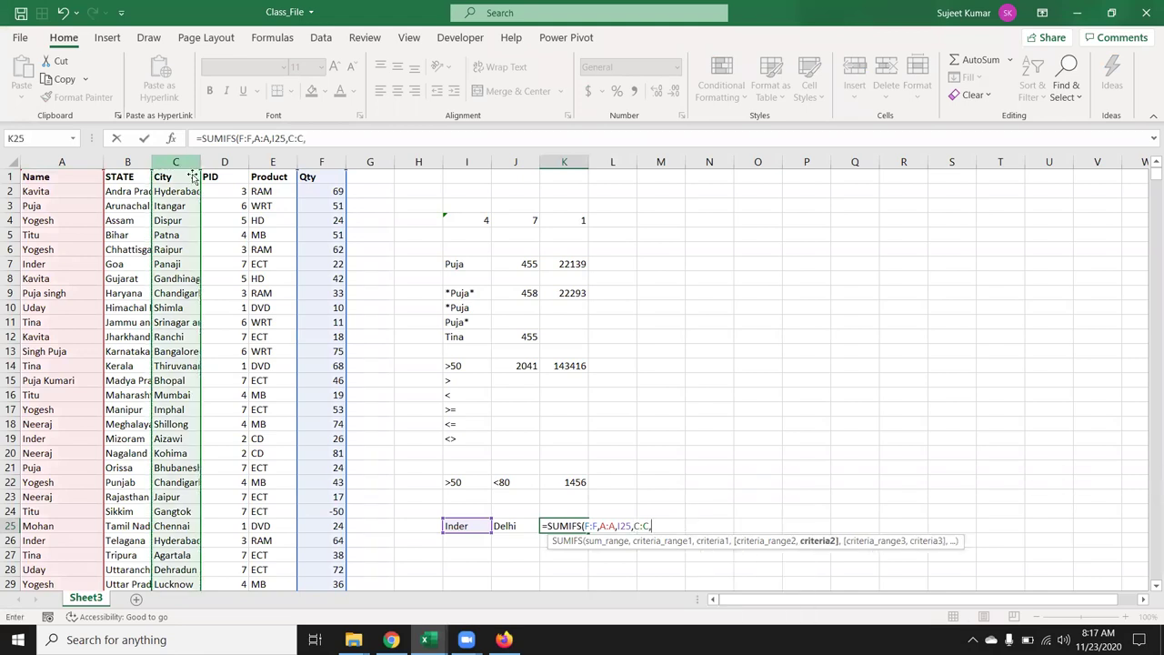
{"action": "left_click", "coordinate": [523, 526]}
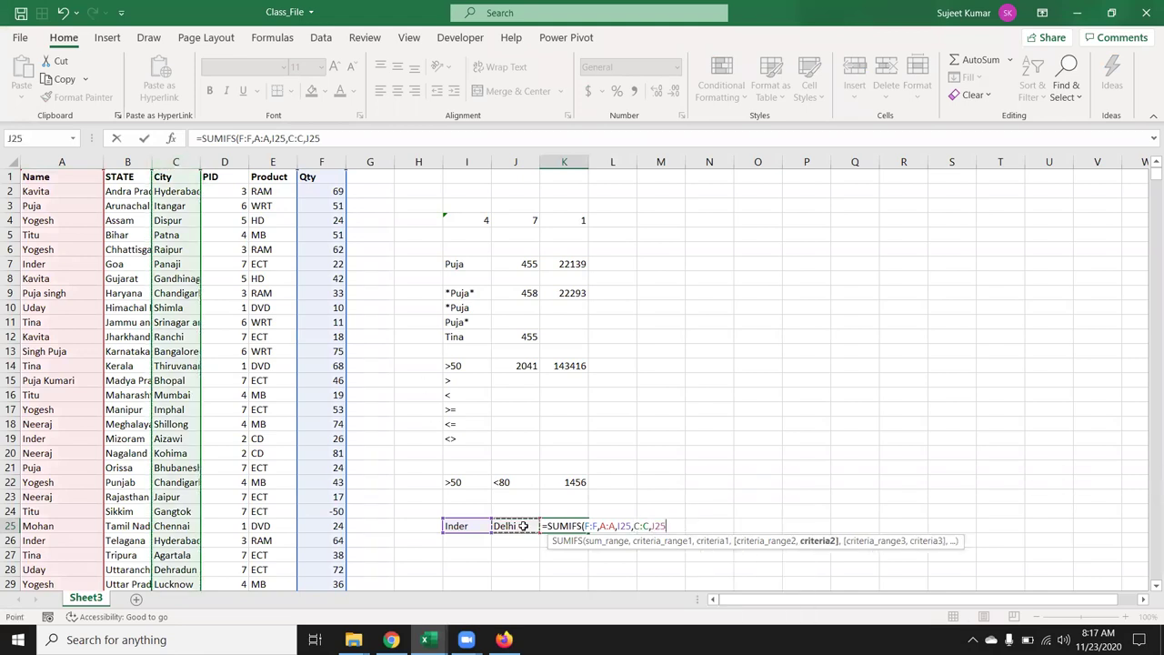
{"action": "key", "text": "Return"}
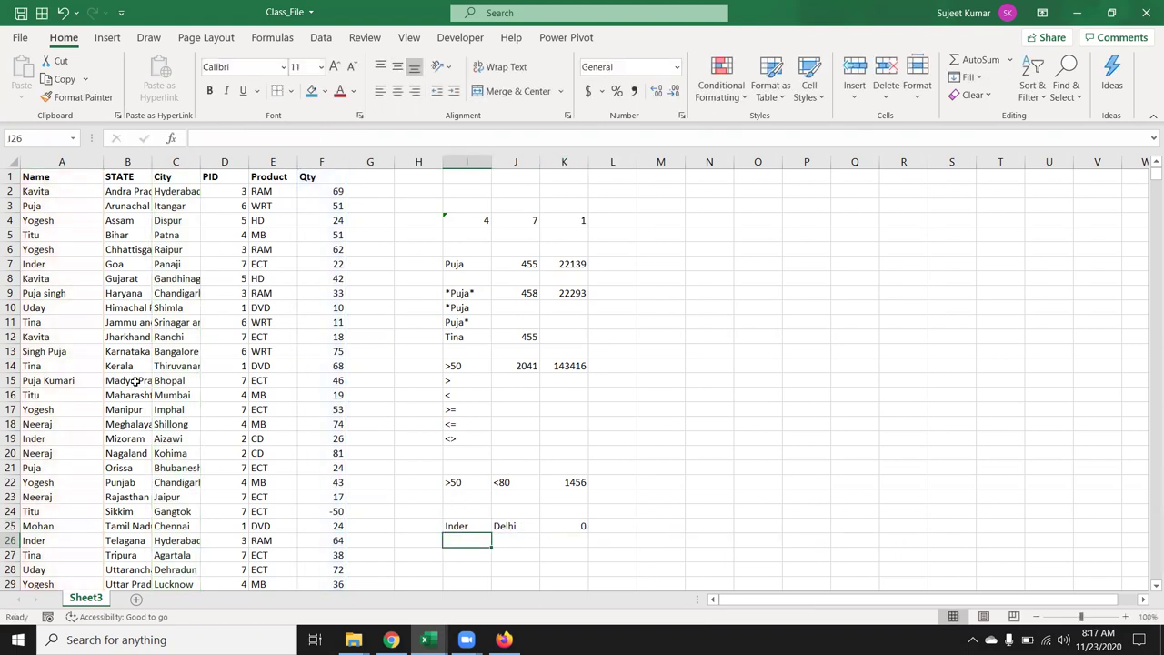
Change C19's city to Delhi so K25 shows 26, then paste into I8:I19.
{"action": "left_click", "coordinate": [173, 438]}
{"action": "type", "text": "Delhi"}
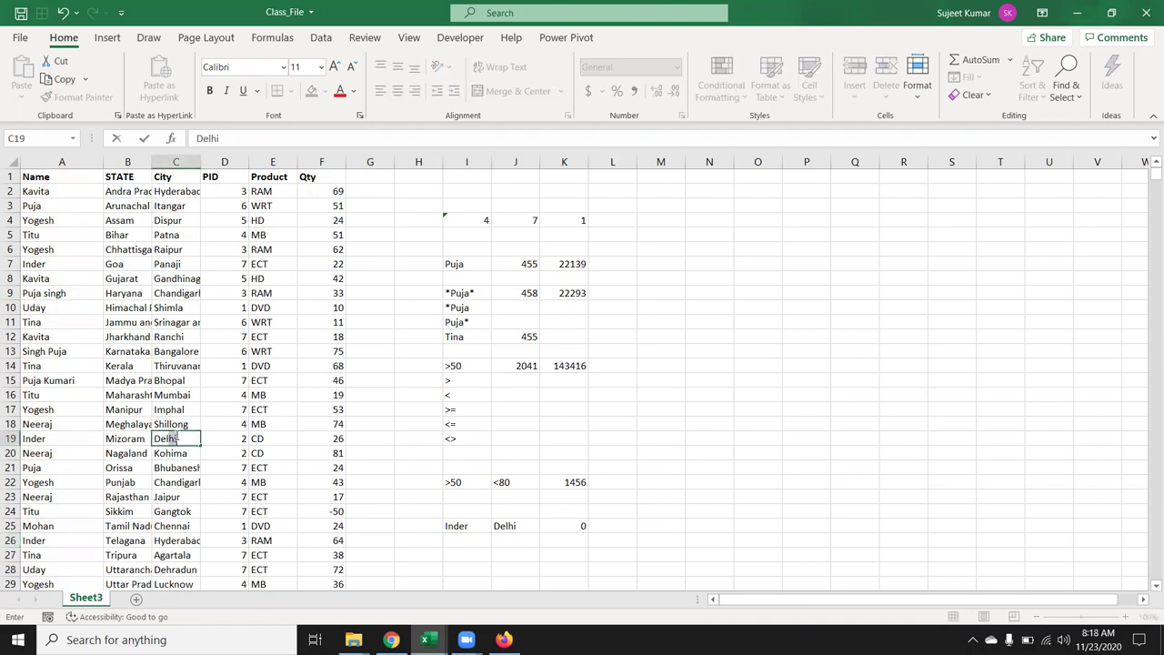
{"action": "key", "text": "Return"}
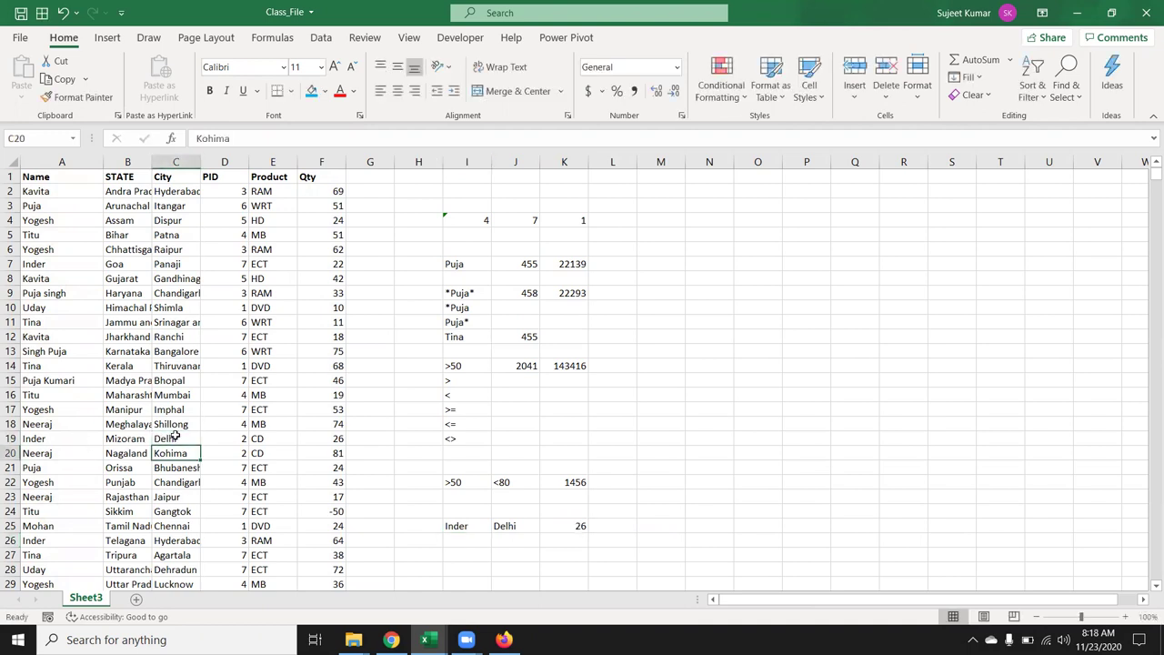
{"action": "left_click", "coordinate": [580, 521]}
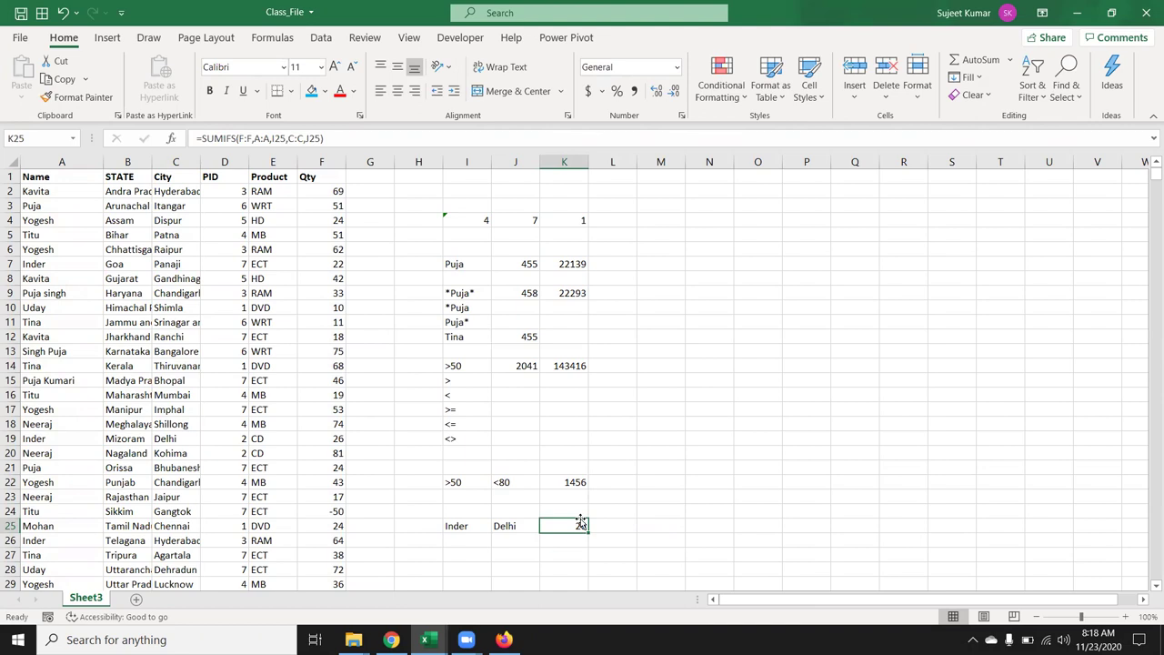
{"action": "left_click_drag", "start_coordinate": [465, 438], "coordinate": [448, 278]}
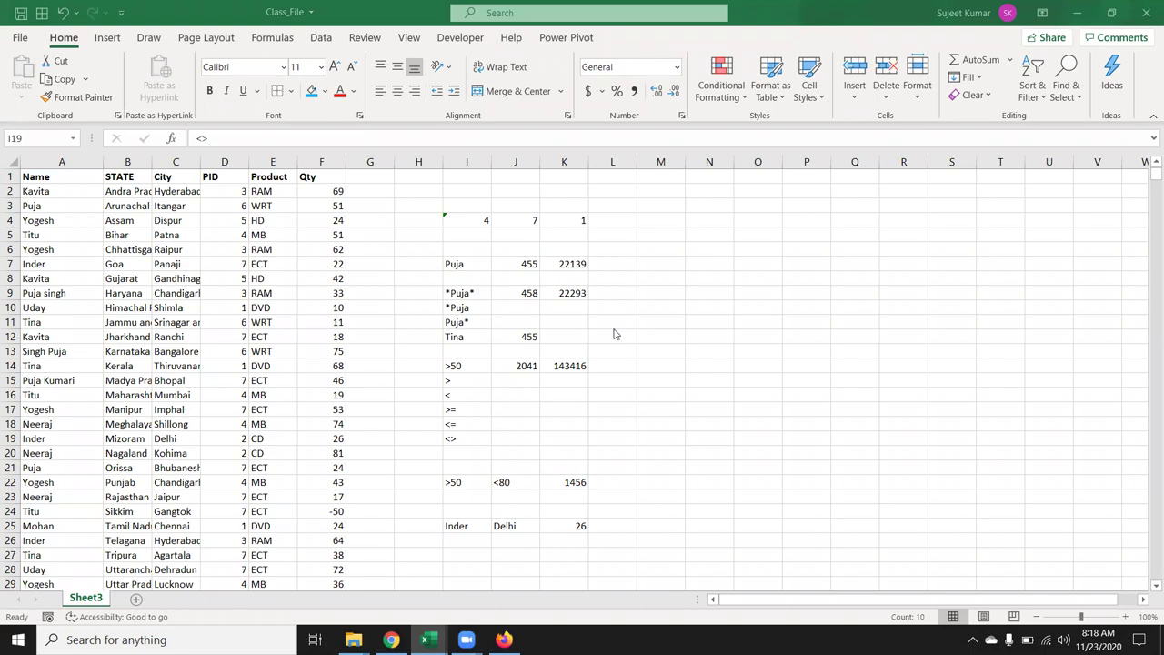
{"action": "key", "text": "ctrl+v"}
{"action": "left_click", "coordinate": [603, 365]}
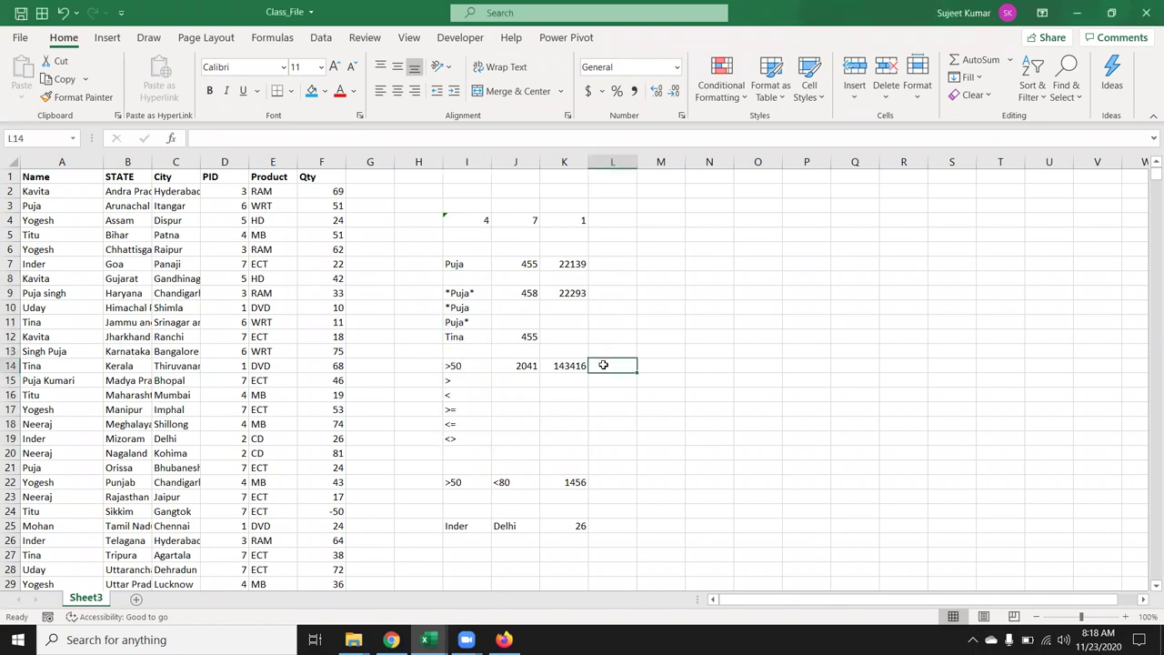
Start a SUM formula in L22, then cancel it.
{"action": "left_click", "coordinate": [613, 479]}
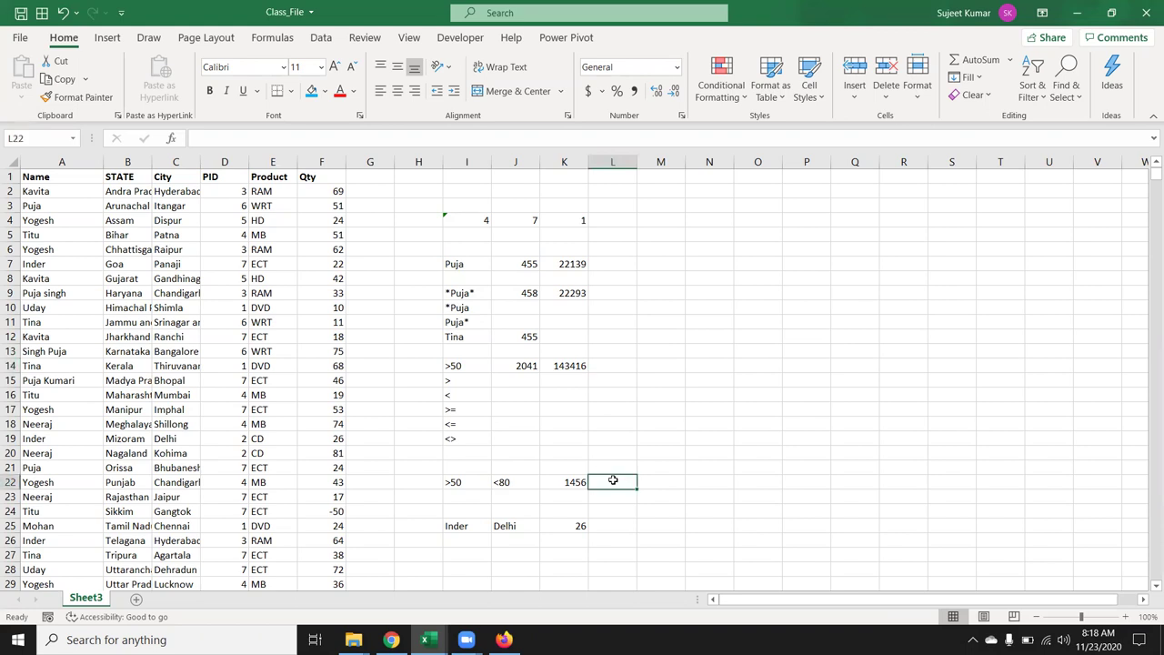
{"action": "type", "text": "=sum("}
{"action": "key", "text": "Tab"}
{"action": "key", "text": "Escape"}
Enter the bounds 40 in I23 and 70 in J23.
{"action": "left_click", "coordinate": [453, 496]}
{"action": "type", "text": "40"}
{"action": "key", "text": "Tab"}
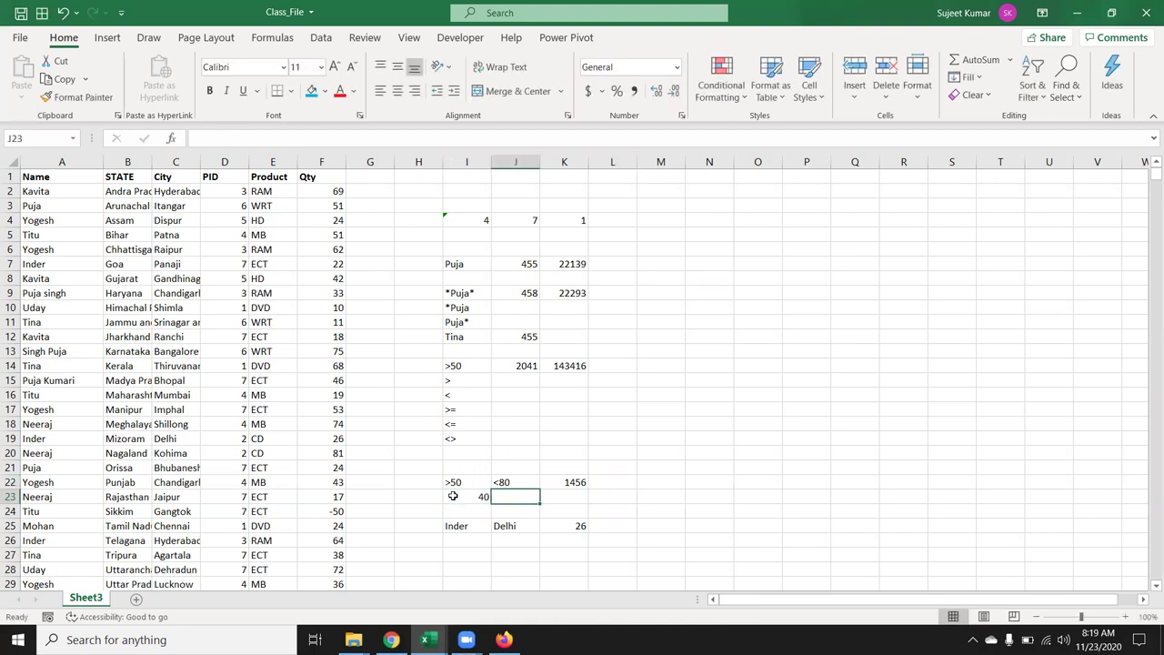
{"action": "type", "text": "70"}
{"action": "key", "text": "Tab"}
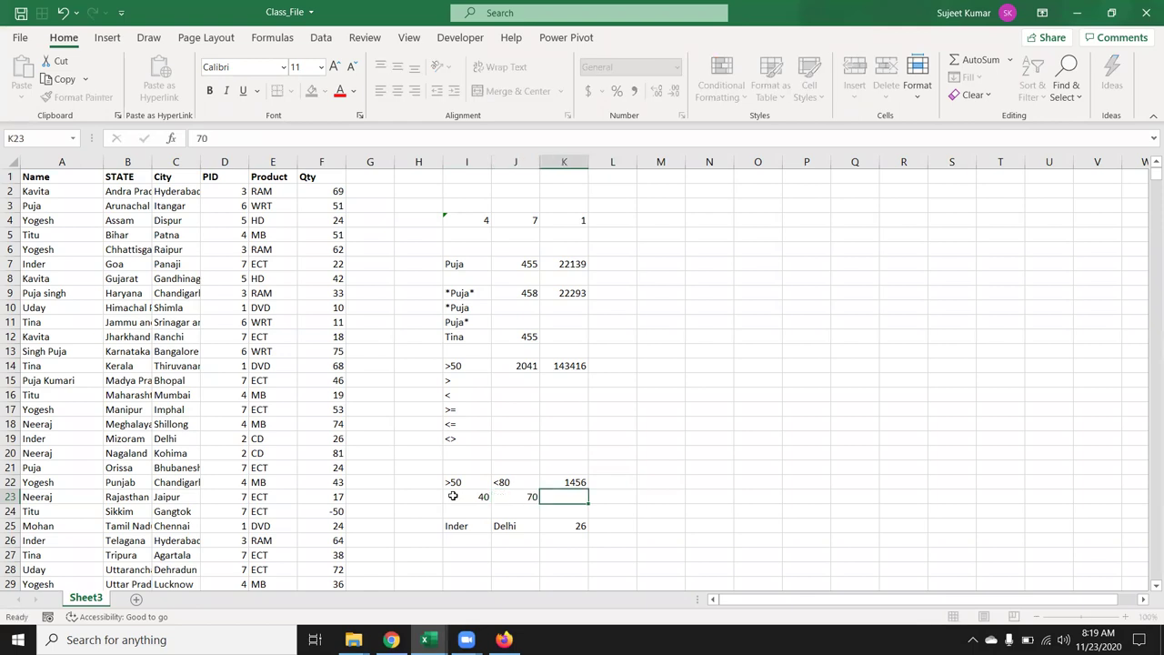
Begin a SUMIFS in K23 summing column F where Qty is >= I23.
{"action": "type", "text": "=su"}
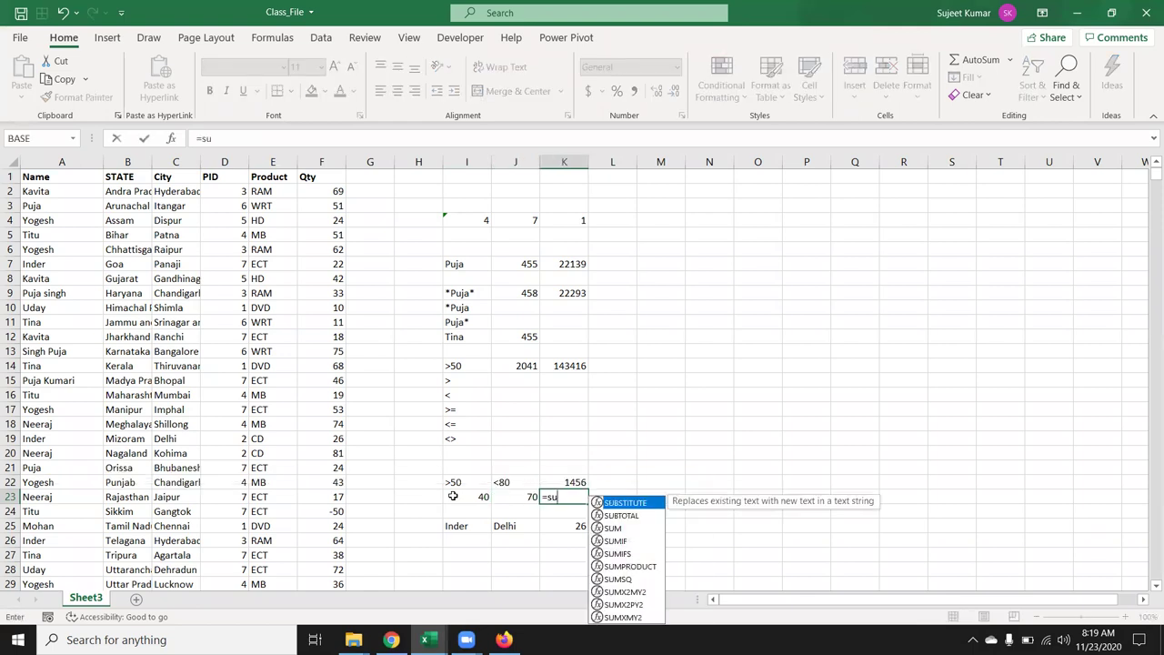
{"action": "type", "text": "m"}
{"action": "key", "text": "Down"}
{"action": "key", "text": "Down"}
{"action": "key", "text": "Tab"}
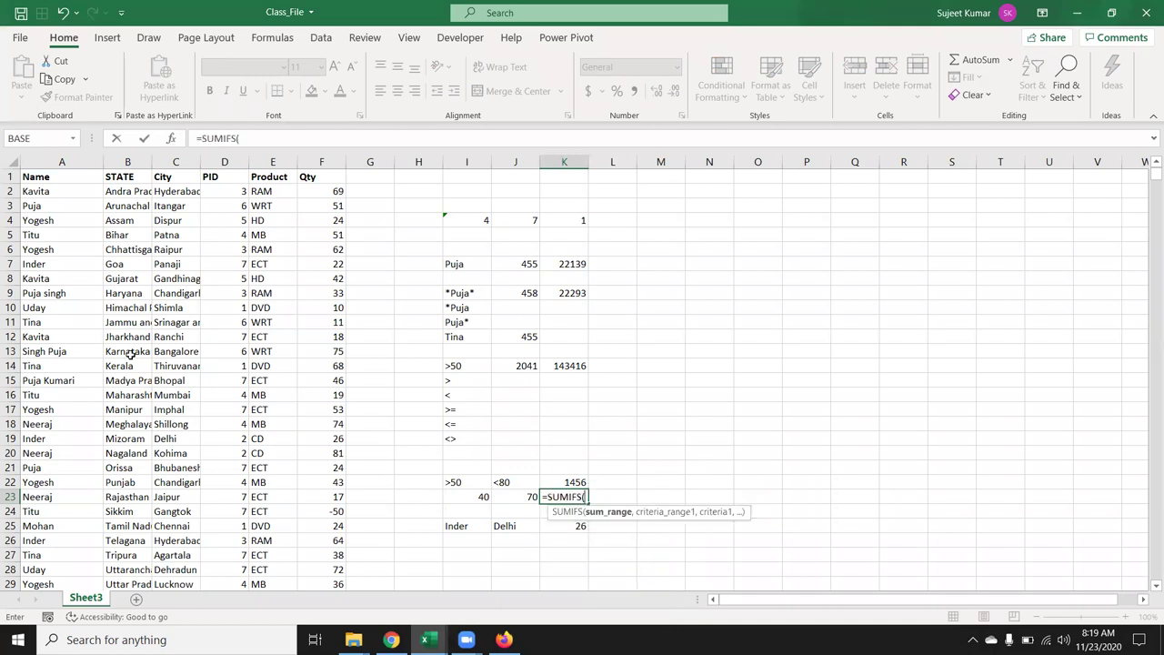
{"action": "left_click", "coordinate": [313, 162]}
{"action": "type", "text": ","}
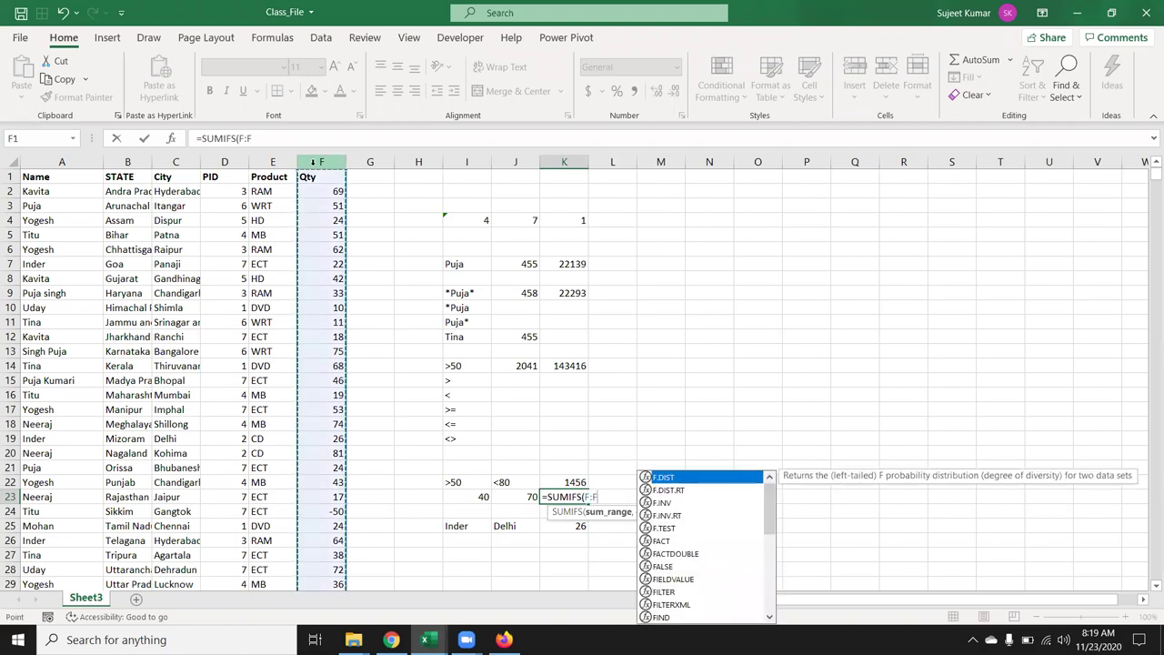
{"action": "type", "text": "\""}
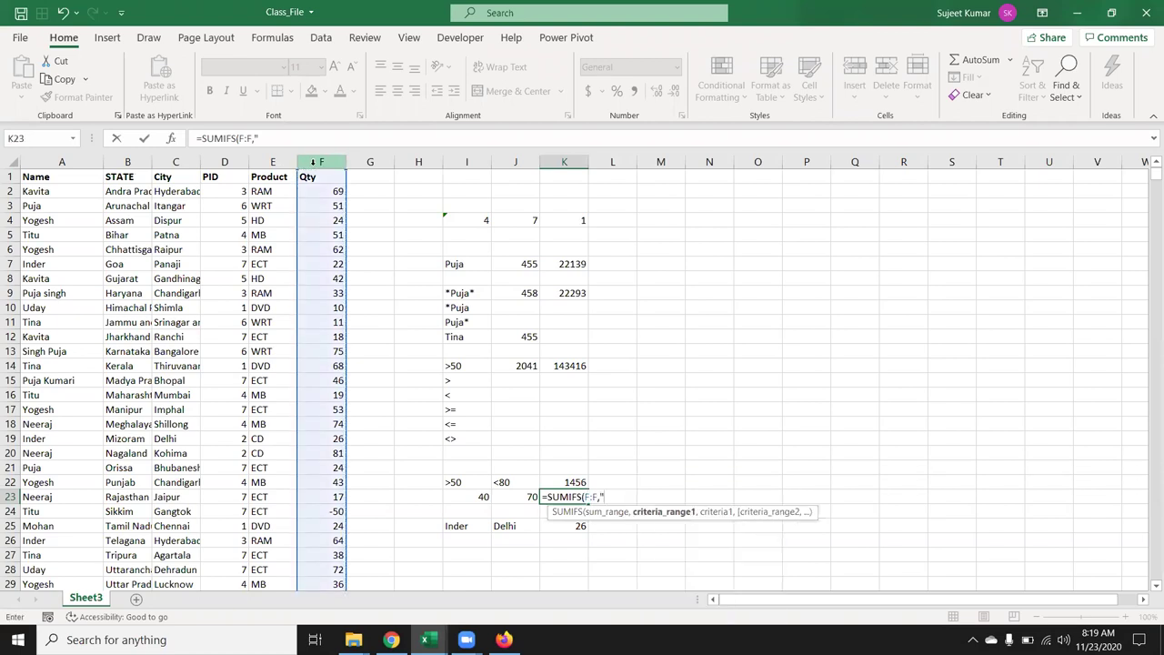
{"action": "type", "text": ">="}
{"action": "key", "text": "BackSpace"}
{"action": "key", "text": "BackSpace"}
{"action": "key", "text": "BackSpace"}
{"action": "key", "text": "BackSpace"}
{"action": "left_click", "coordinate": [321, 161]}
{"action": "type", "text": ","}
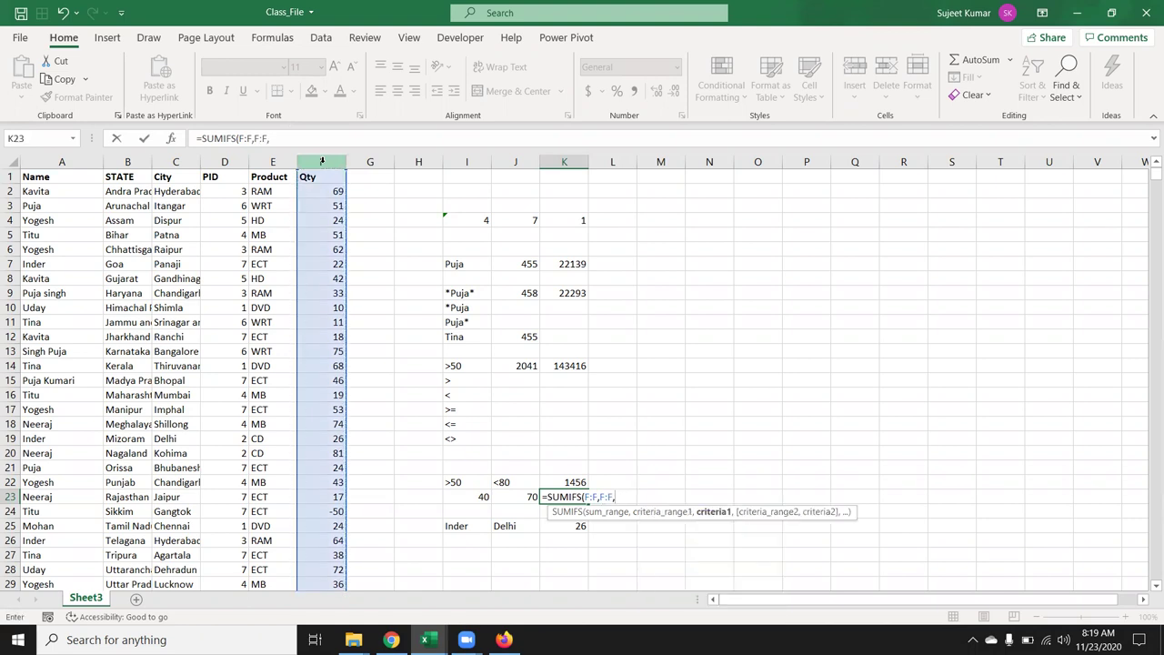
{"action": "type", "text": "\""}
{"action": "type", "text": ">=\"&"}
{"action": "left_click", "coordinate": [464, 497]}
Add the Qty <= J23 condition, completing =SUMIFS(F:F,F:F,">="&I23,F:F,"<="&J23), and review it.
{"action": "type", "text": ","}
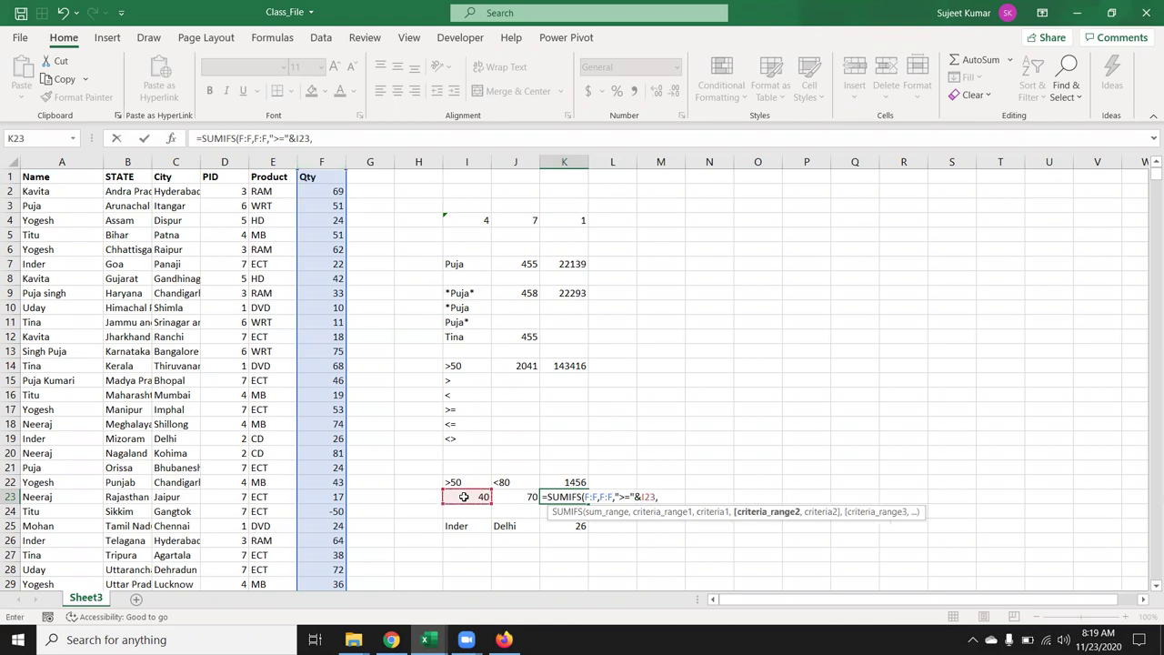
{"action": "left_click", "coordinate": [319, 161]}
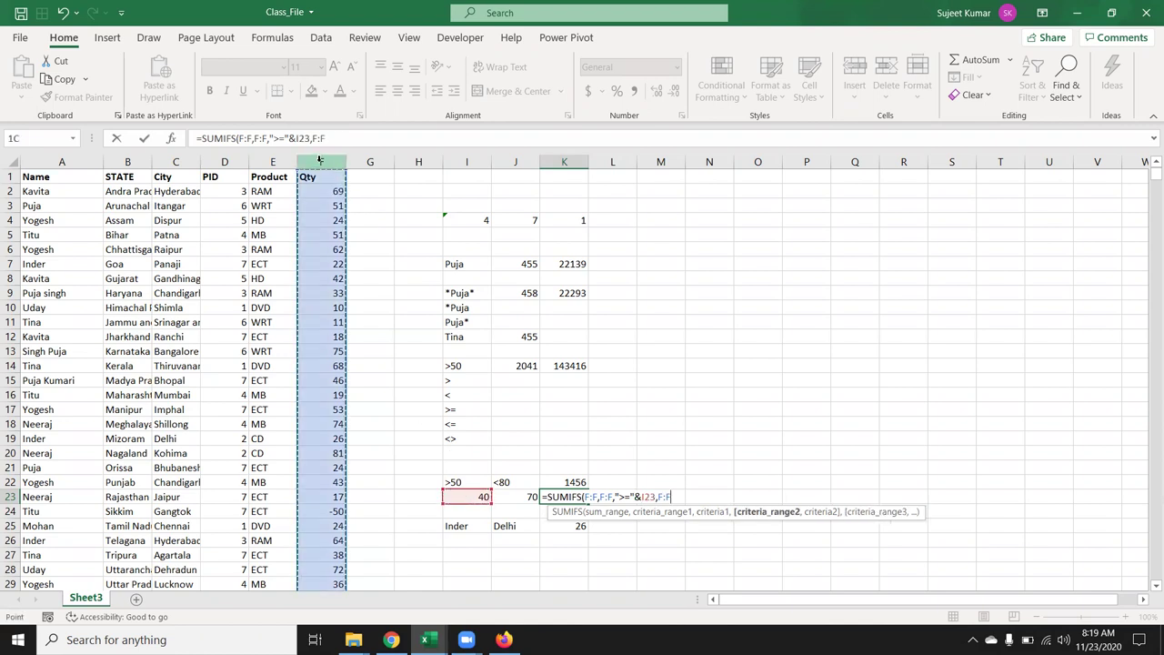
{"action": "type", "text": ","}
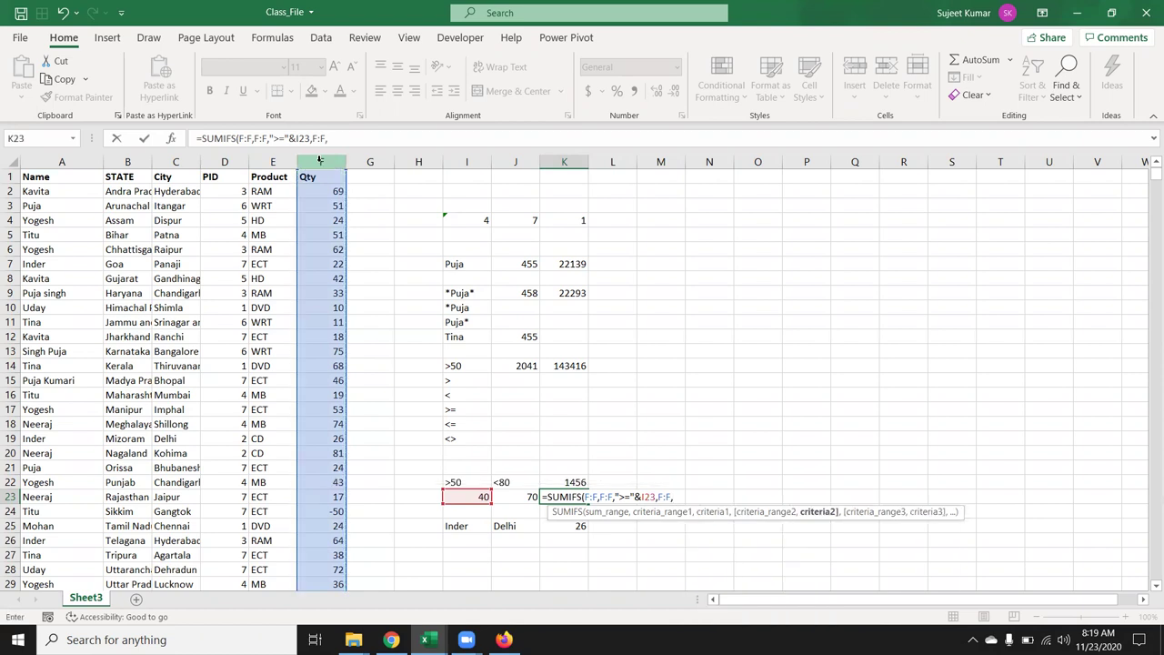
{"action": "type", "text": "\"<=\""}
{"action": "type", "text": "&"}
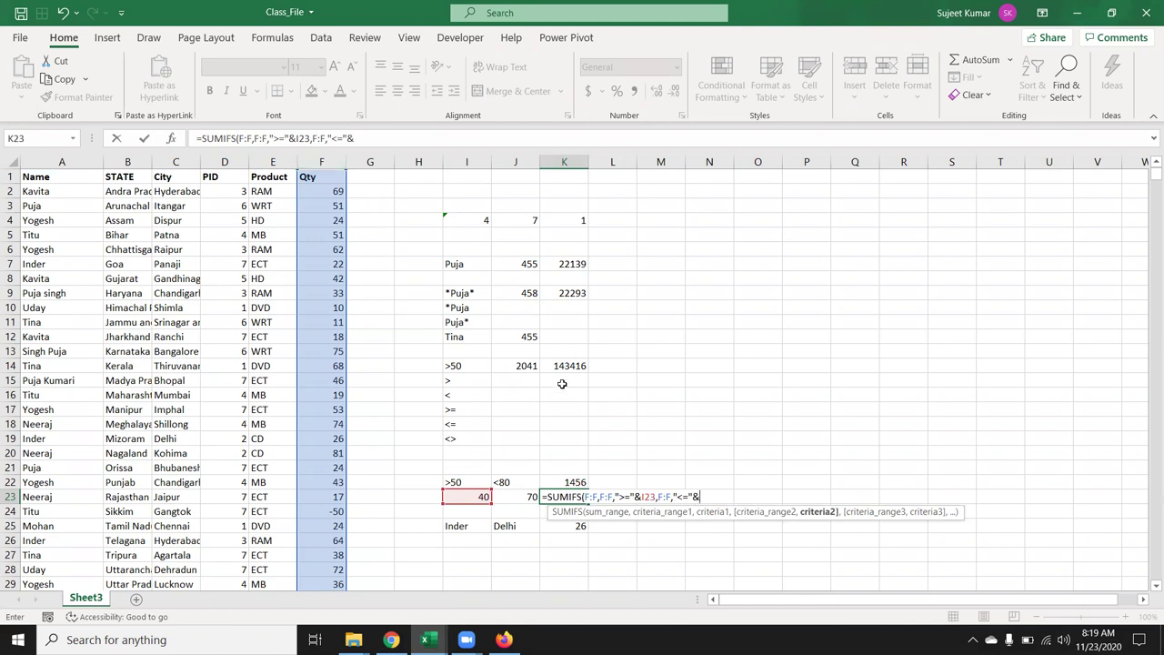
{"action": "left_click", "coordinate": [530, 499]}
{"action": "type", "text": ")"}
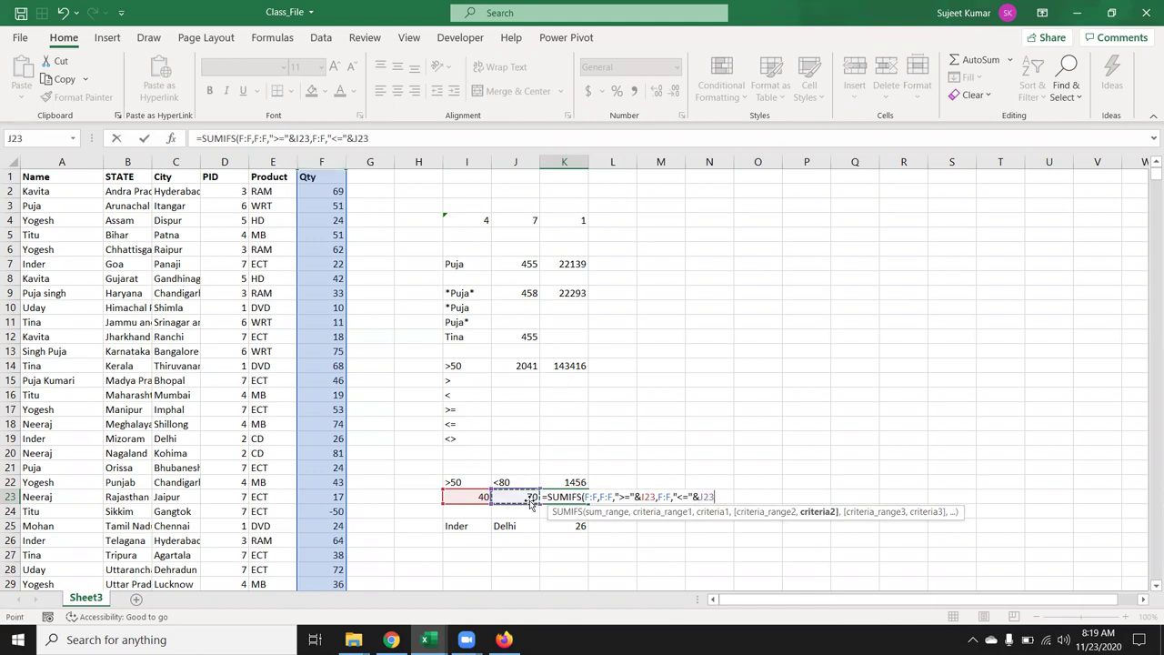
{"action": "key", "text": "Return"}
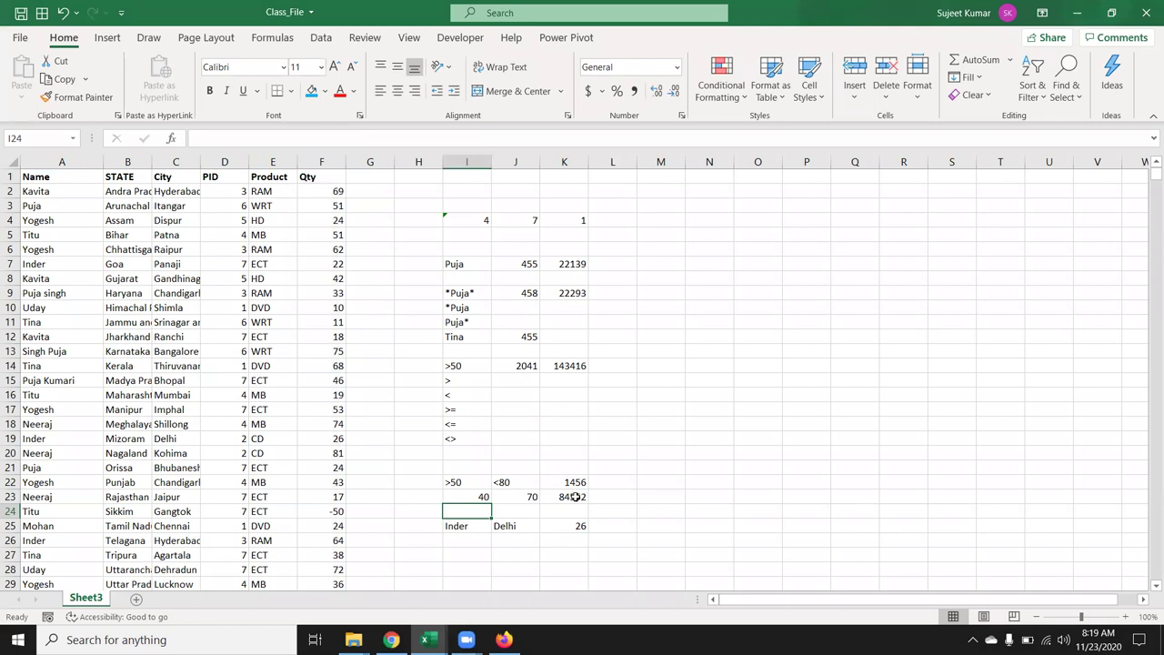
{"action": "double_click", "coordinate": [576, 497]}
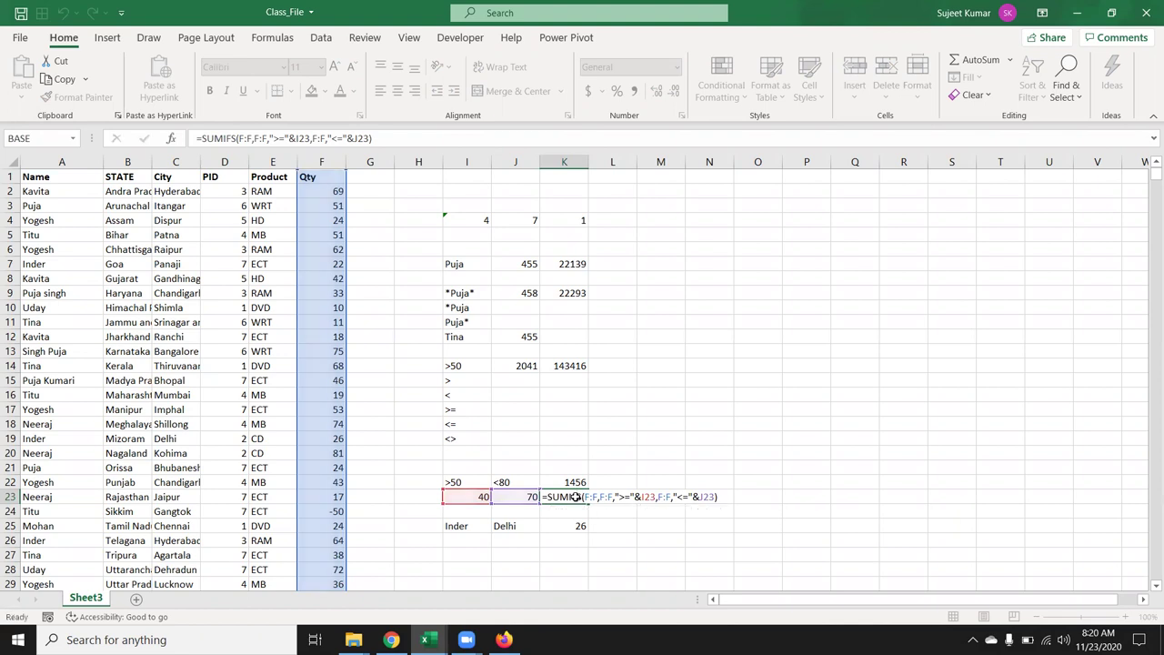
{"action": "key", "text": "ctrl+Return"}
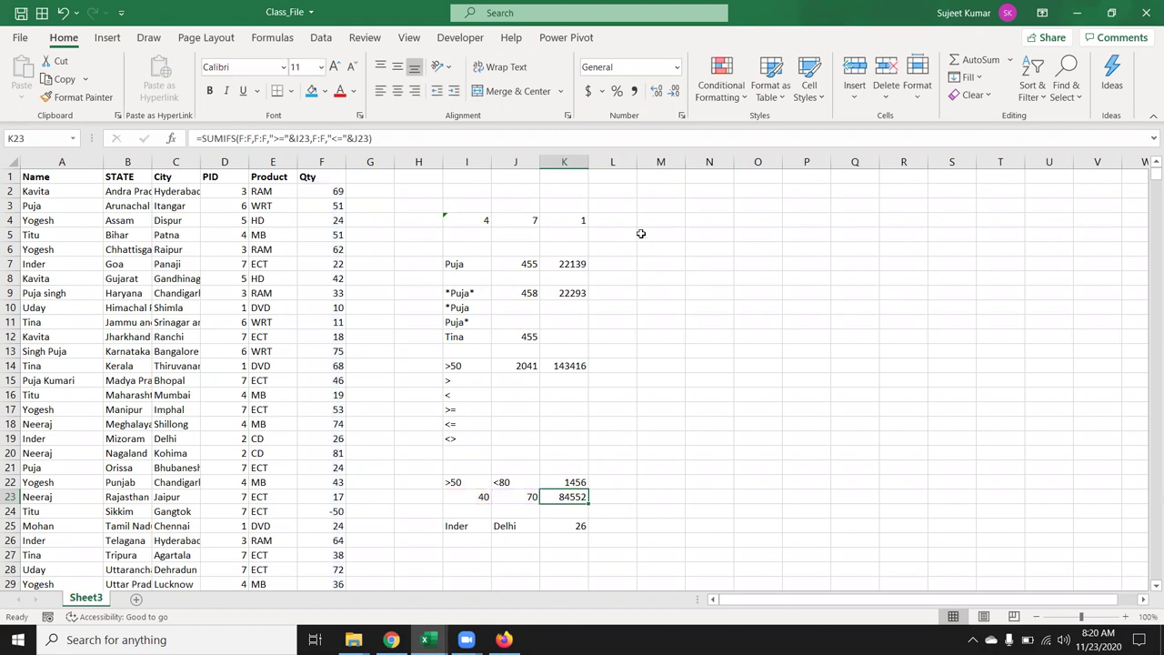
Enter =AVERAGE(F:F) in L4 to average the Qty column (50.07309).
{"action": "left_click", "coordinate": [632, 220]}
{"action": "type", "text": "="}
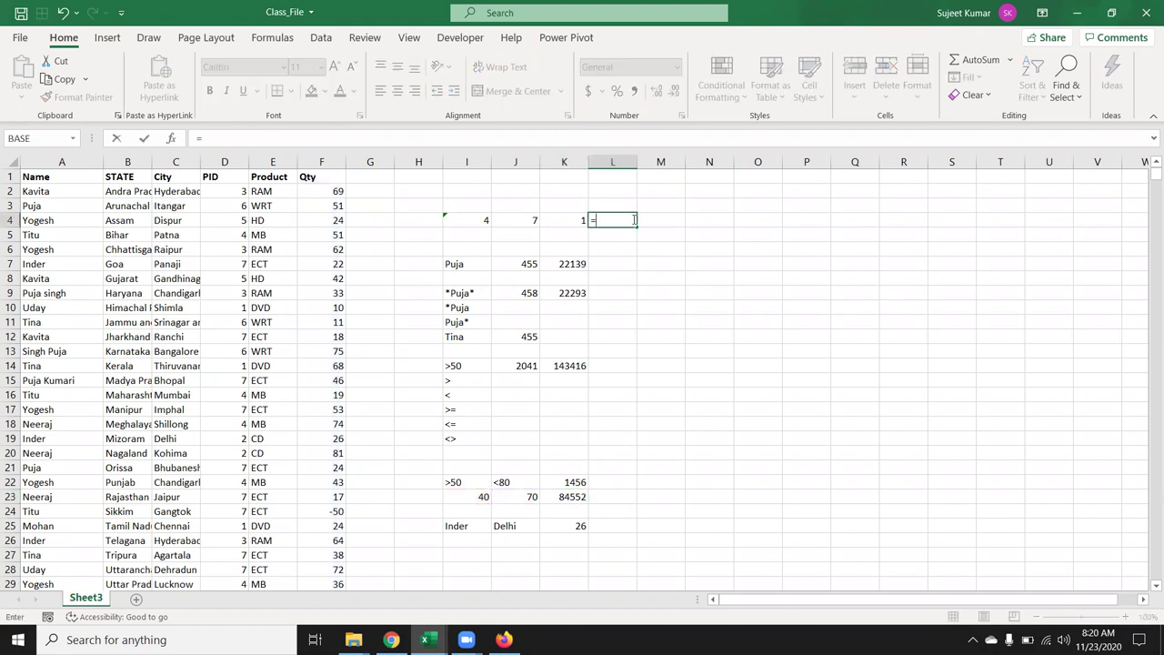
{"action": "type", "text": "av"}
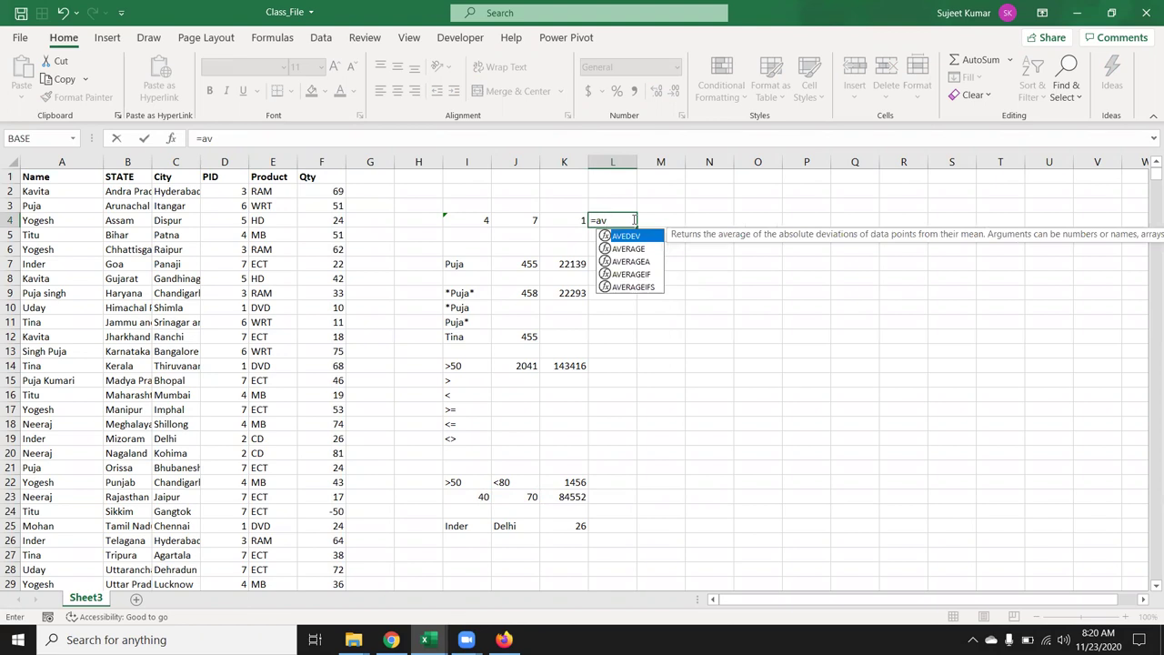
{"action": "key", "text": "Down"}
{"action": "key", "text": "Tab"}
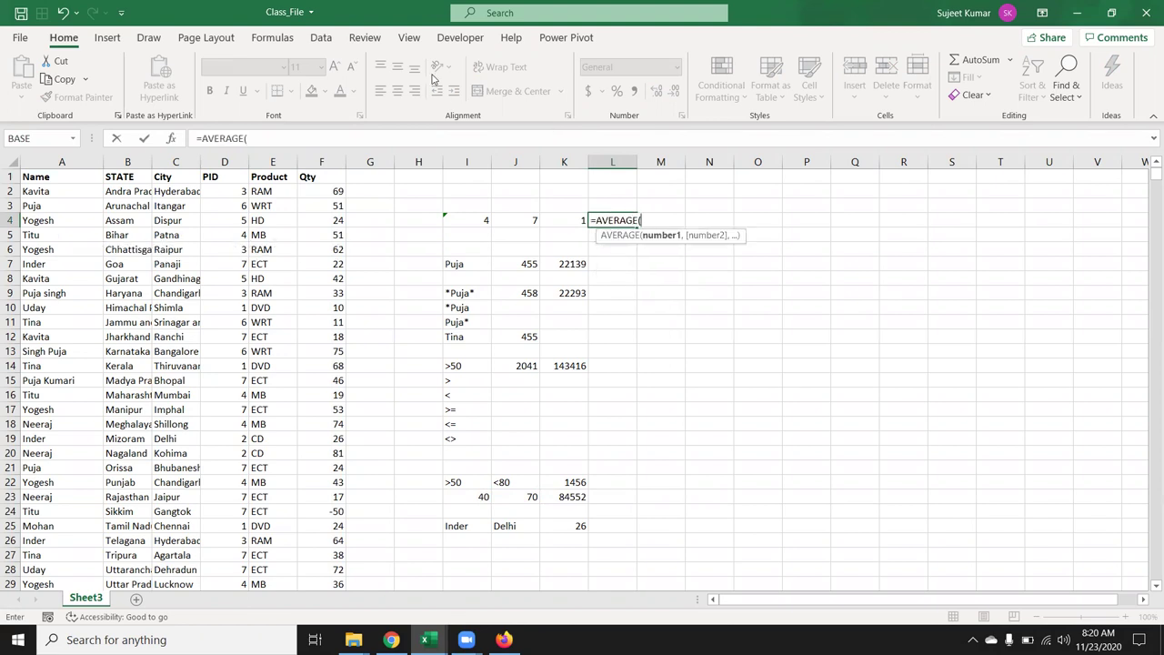
{"action": "left_click", "coordinate": [317, 162]}
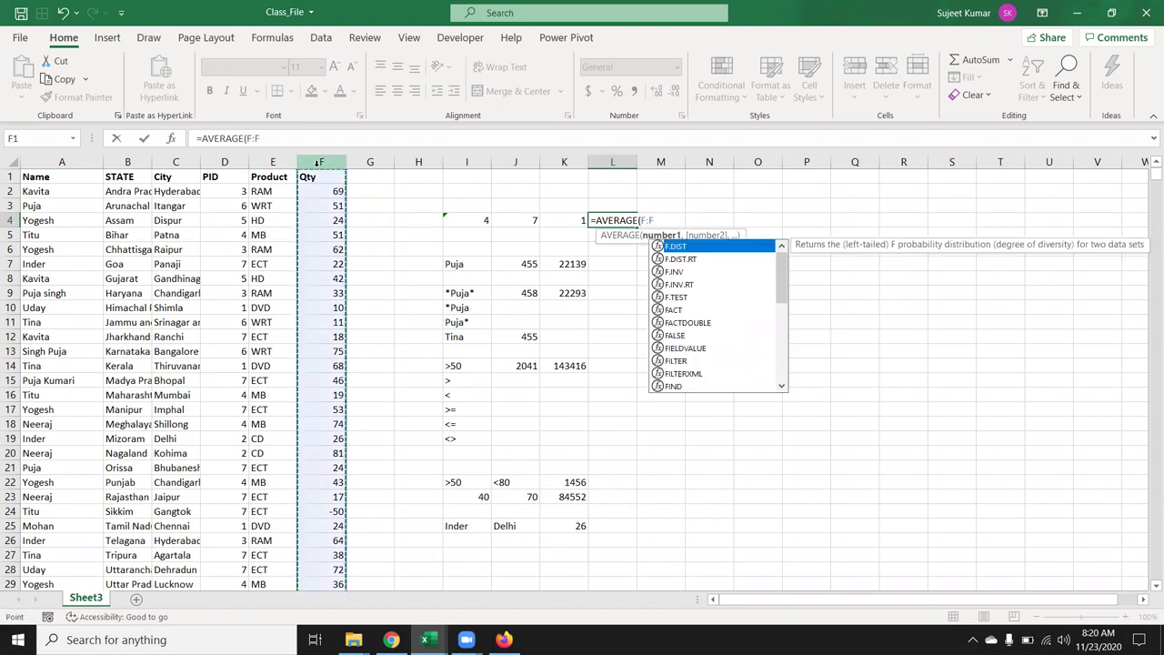
{"action": "key", "text": "Return"}
{"action": "key", "text": "Up"}
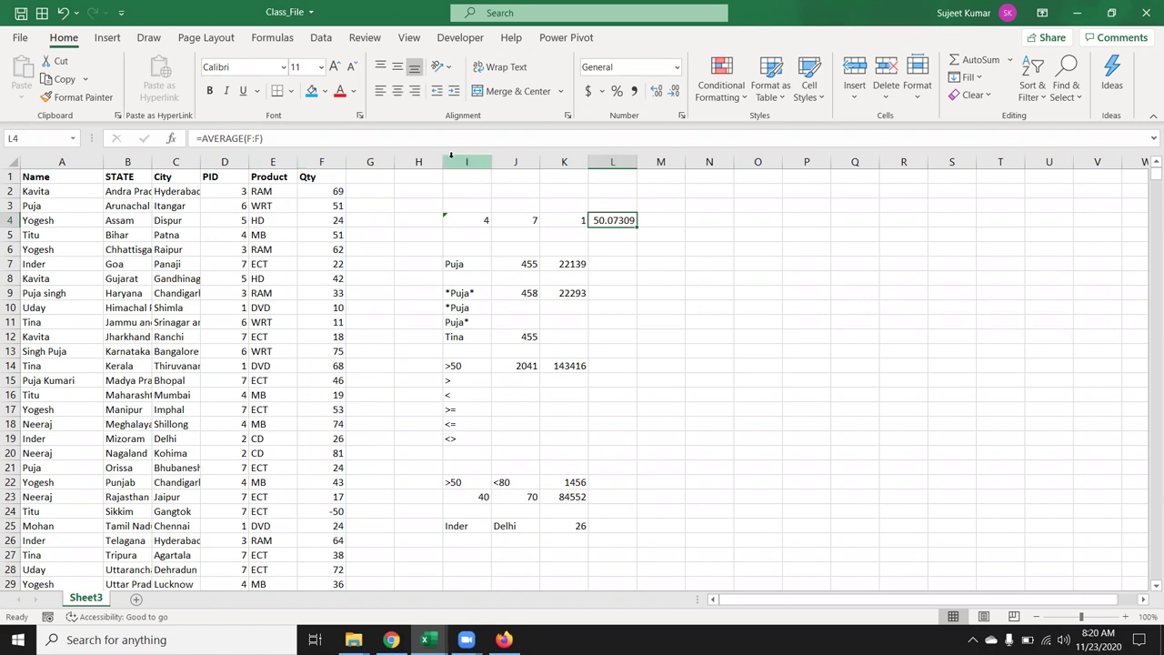
Fill N2:N7 with the value 10 in each cell.
{"action": "left_click", "coordinate": [707, 196]}
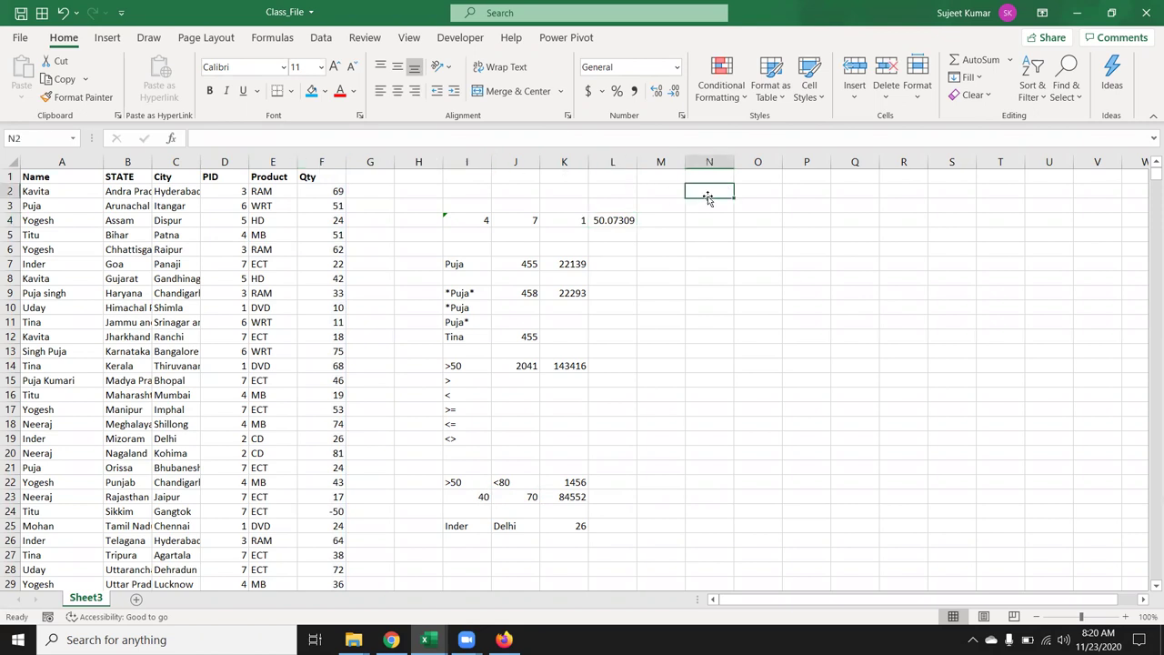
{"action": "type", "text": "10"}
{"action": "key", "text": "Return"}
{"action": "type", "text": "10"}
{"action": "key", "text": "Return"}
{"action": "type", "text": "10"}
{"action": "key", "text": "Return"}
{"action": "type", "text": "10"}
{"action": "key", "text": "Return"}
{"action": "type", "text": "10"}
{"action": "key", "text": "Return"}
{"action": "type", "text": "0"}
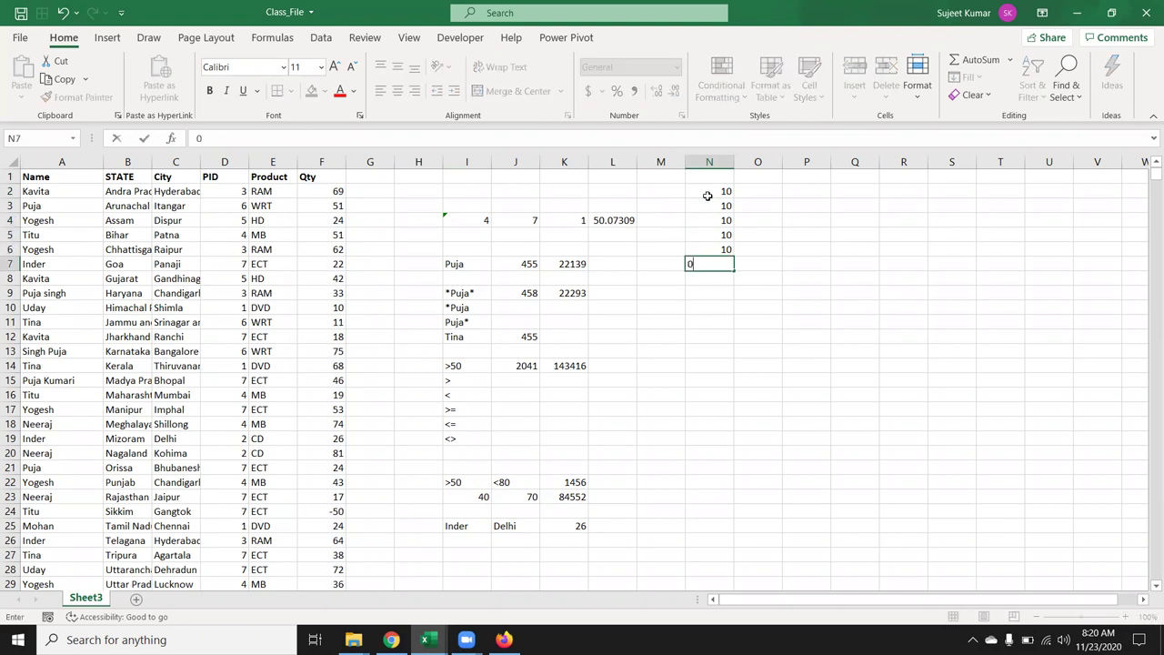
{"action": "key", "text": "BackSpace"}
{"action": "type", "text": "10."}
{"action": "key", "text": "Return"}
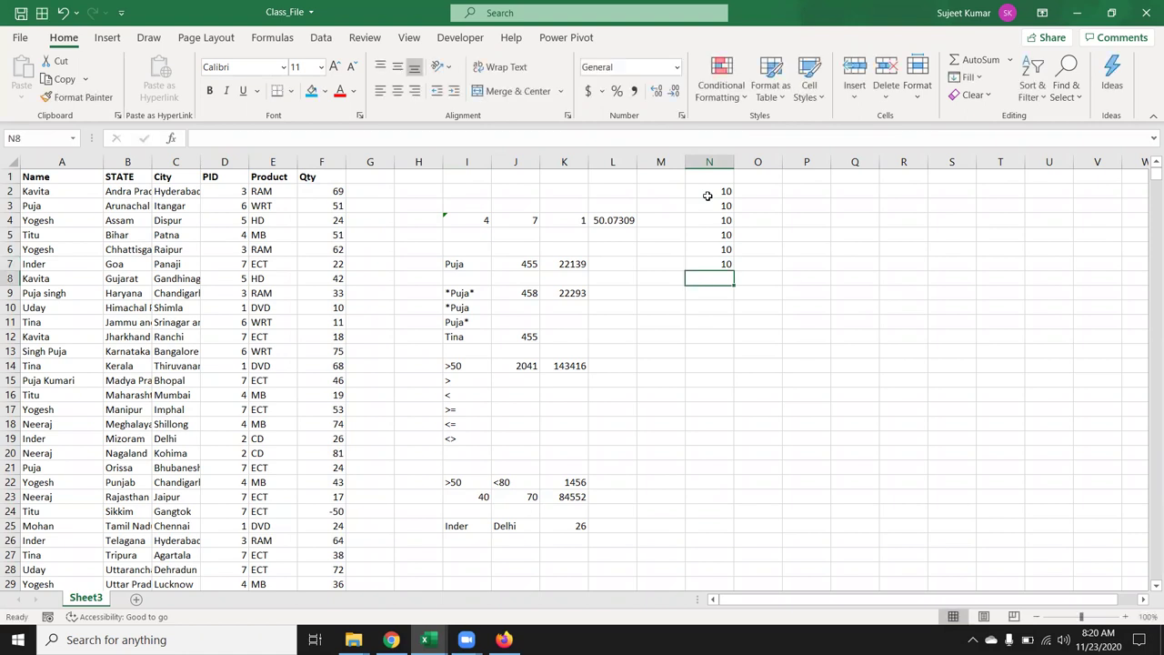
Enter =AVERAGE(N2:N7) in P2, giving 10, then select N4.
{"action": "left_click", "coordinate": [786, 193]}
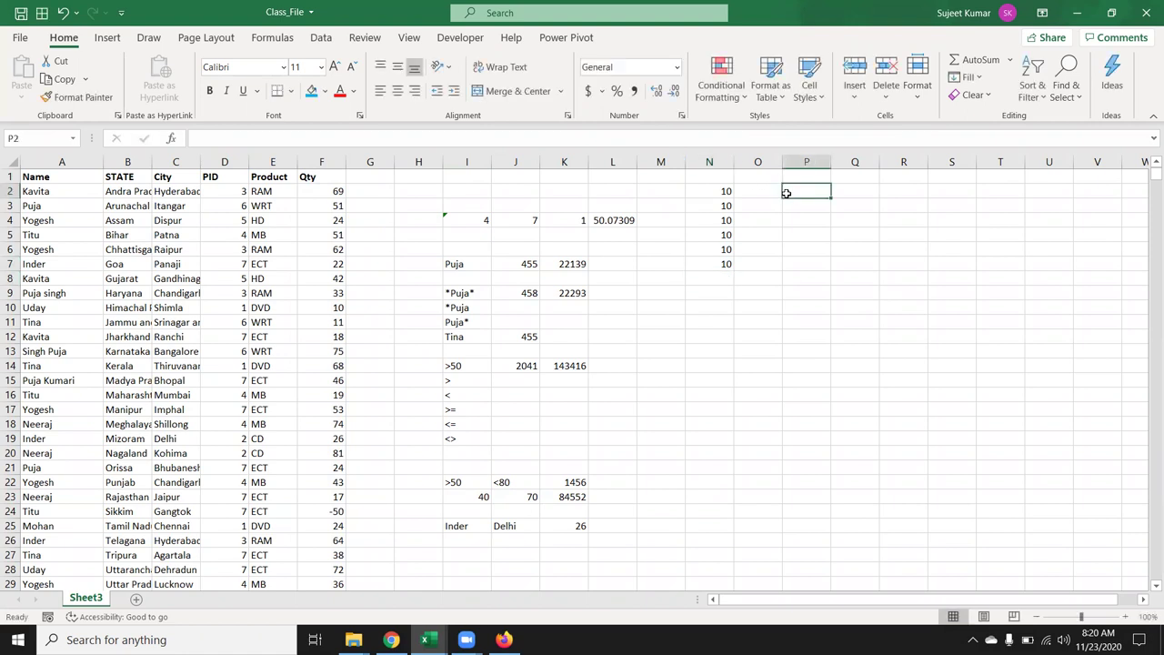
{"action": "type", "text": "=av"}
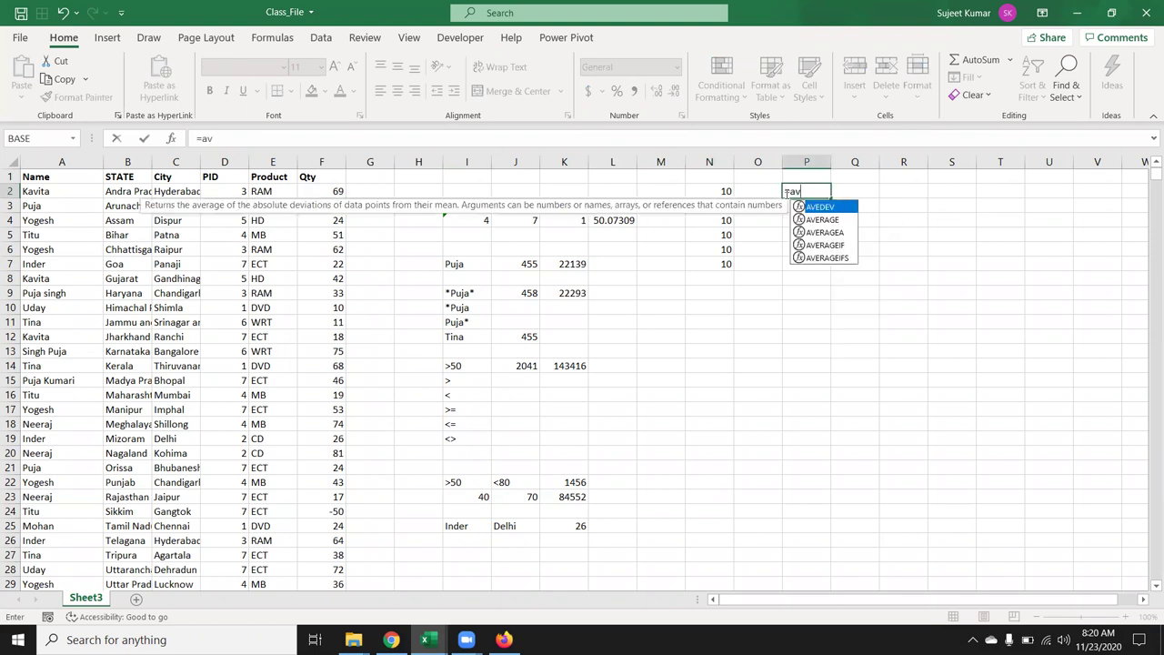
{"action": "key", "text": "Down"}
{"action": "key", "text": "Tab"}
{"action": "key", "text": "Left"}
{"action": "key", "text": "Left"}
{"action": "left_click_drag", "start_coordinate": [718, 191], "coordinate": [727, 263]}
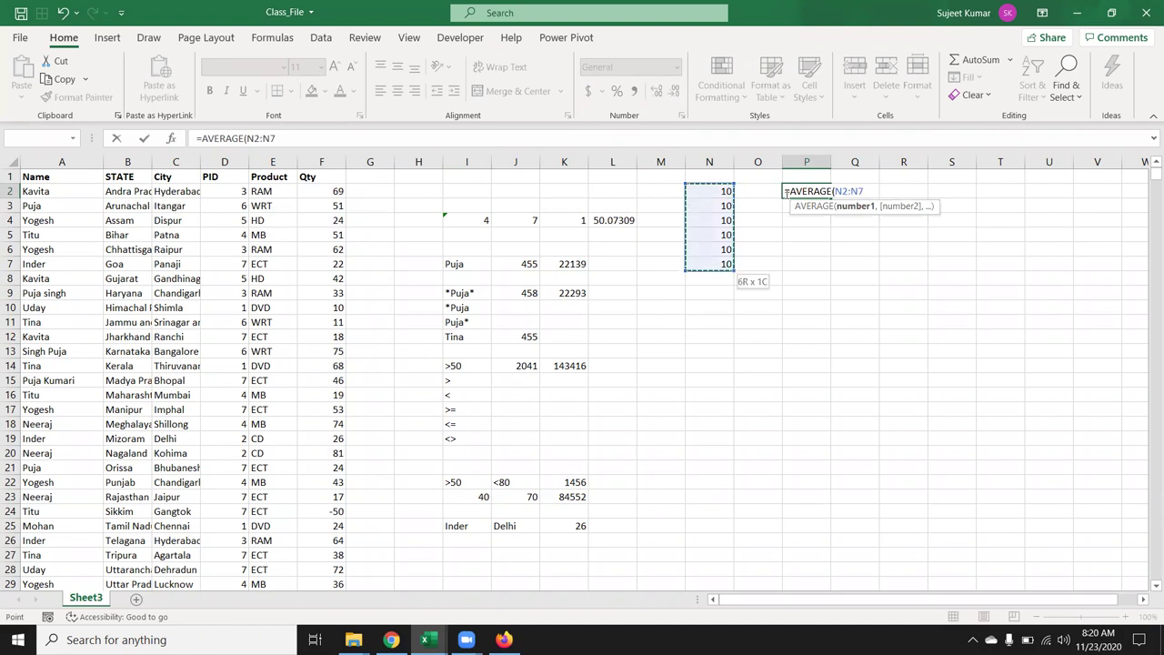
{"action": "type", "text": ")"}
{"action": "key", "text": "Return"}
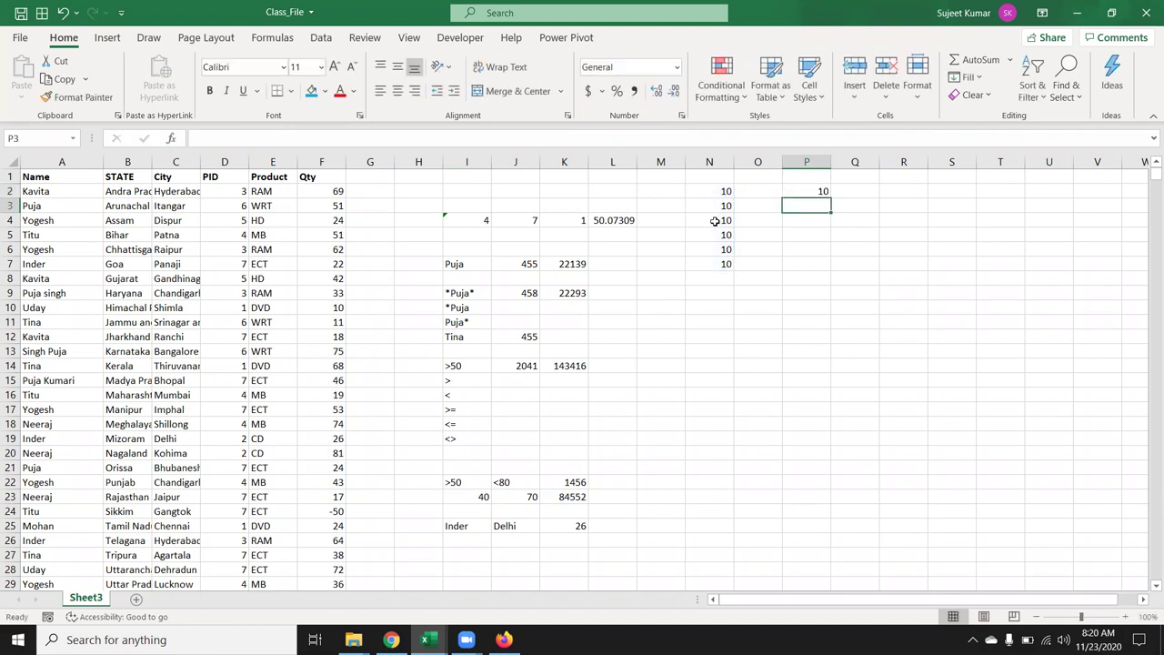
{"action": "left_click", "coordinate": [716, 221]}
Replace the value in N4 with TRUE.
{"action": "type", "text": "true"}
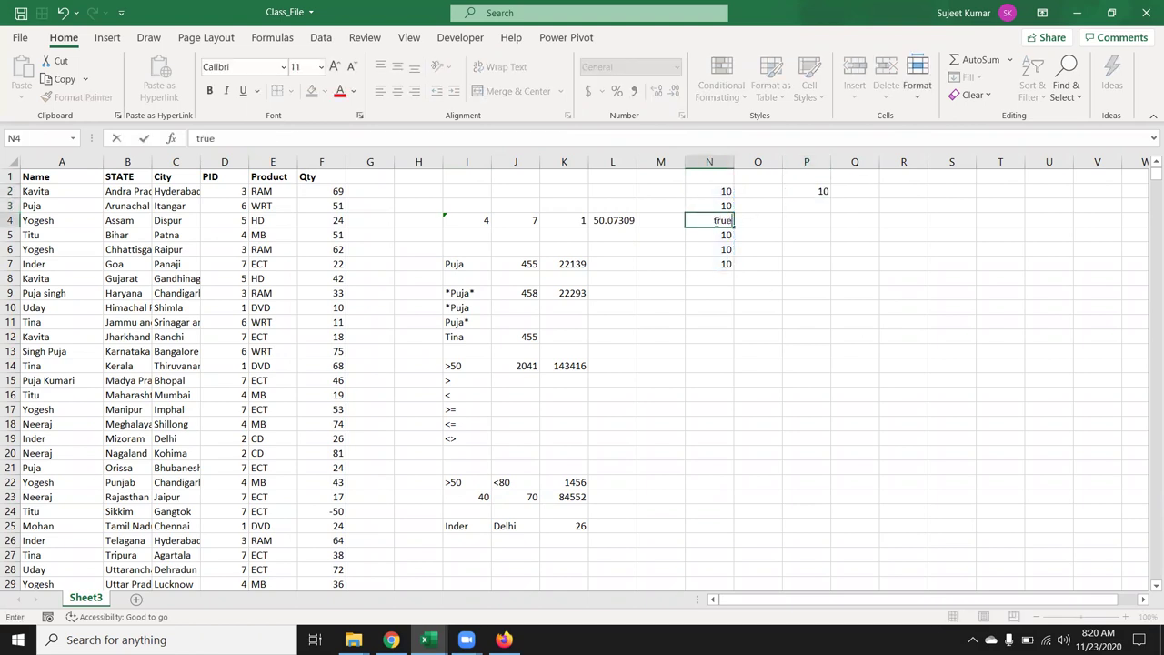
{"action": "key", "text": "Return"}
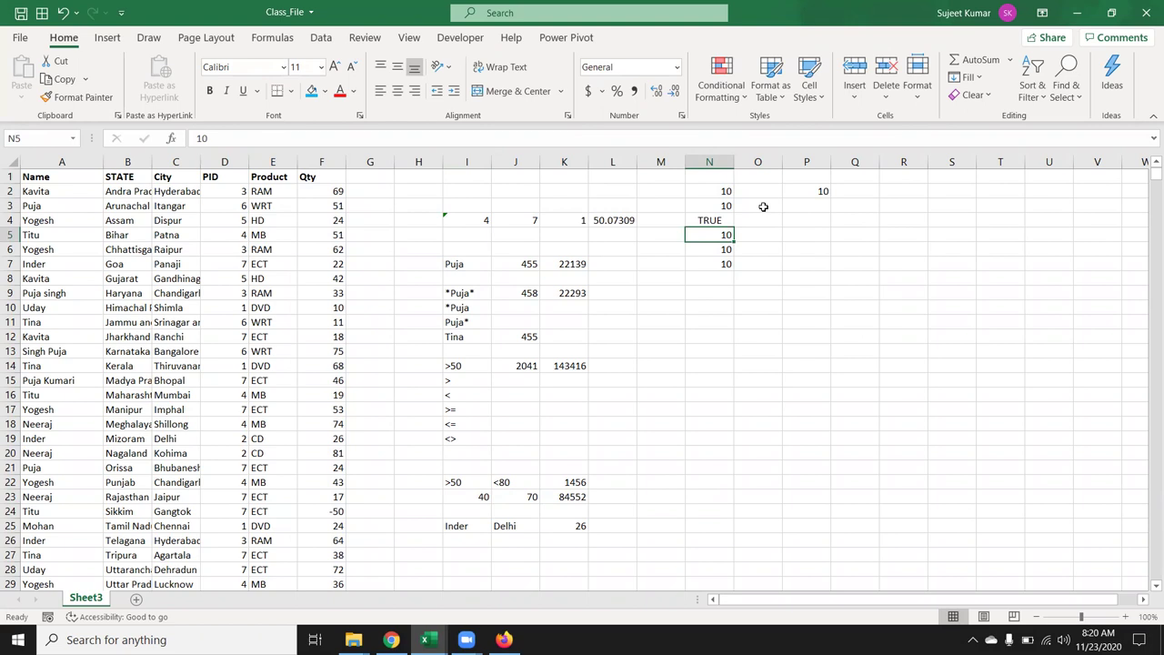
{"action": "left_click", "coordinate": [824, 198]}
Enter =AVERAGEA(N2:N7) in P3, returning 8.5.
{"action": "left_click", "coordinate": [825, 202]}
{"action": "type", "text": "="}
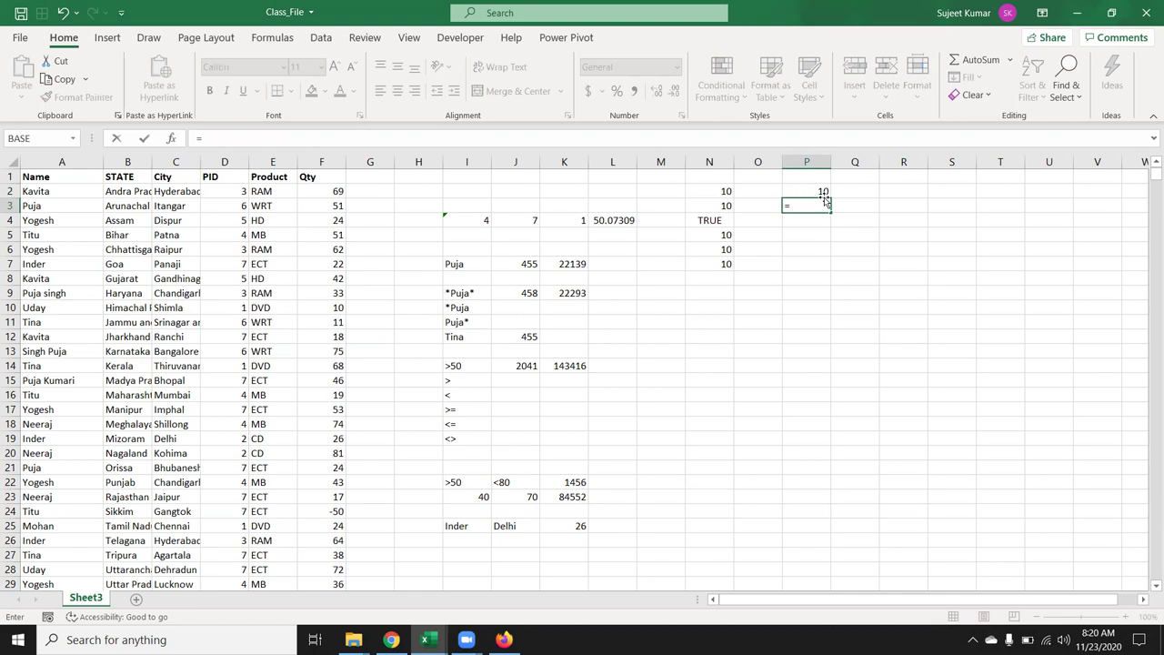
{"action": "type", "text": "av"}
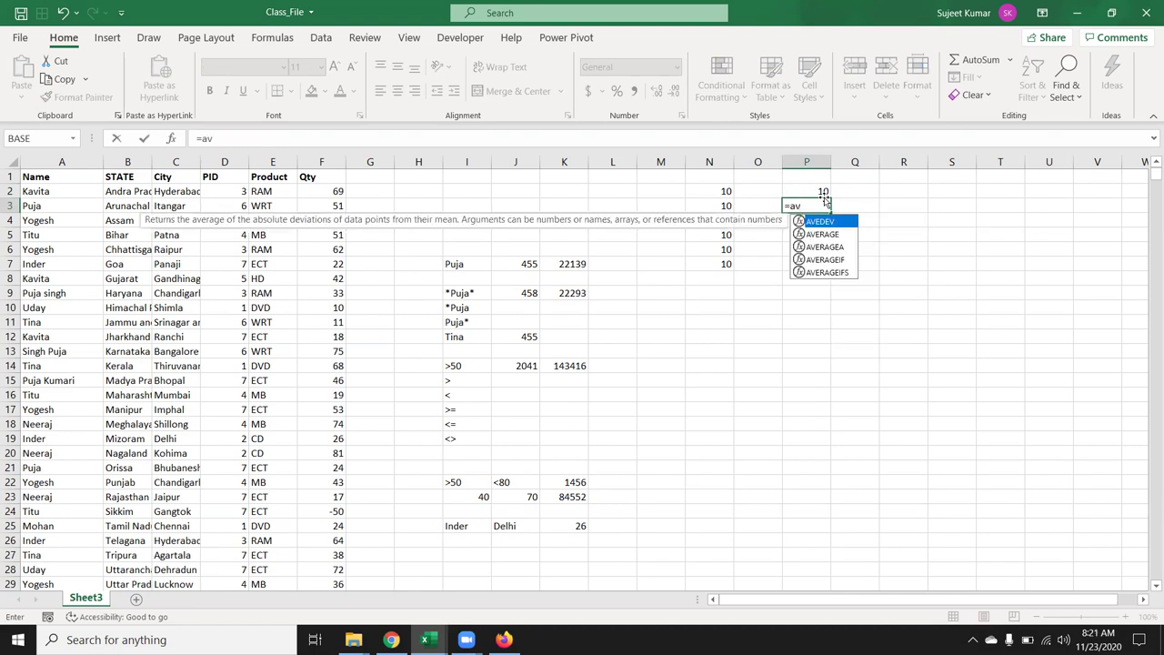
{"action": "key", "text": "Down"}
{"action": "key", "text": "Down"}
{"action": "key", "text": "Tab"}
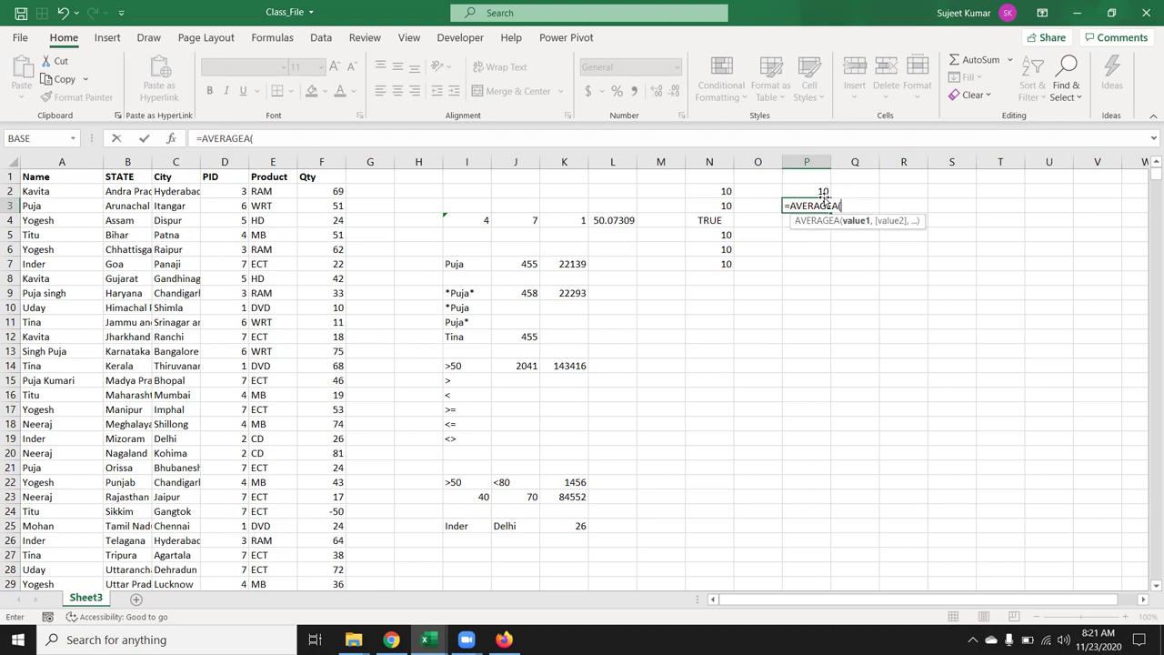
{"action": "key", "text": "Left"}
{"action": "key", "text": "Left"}
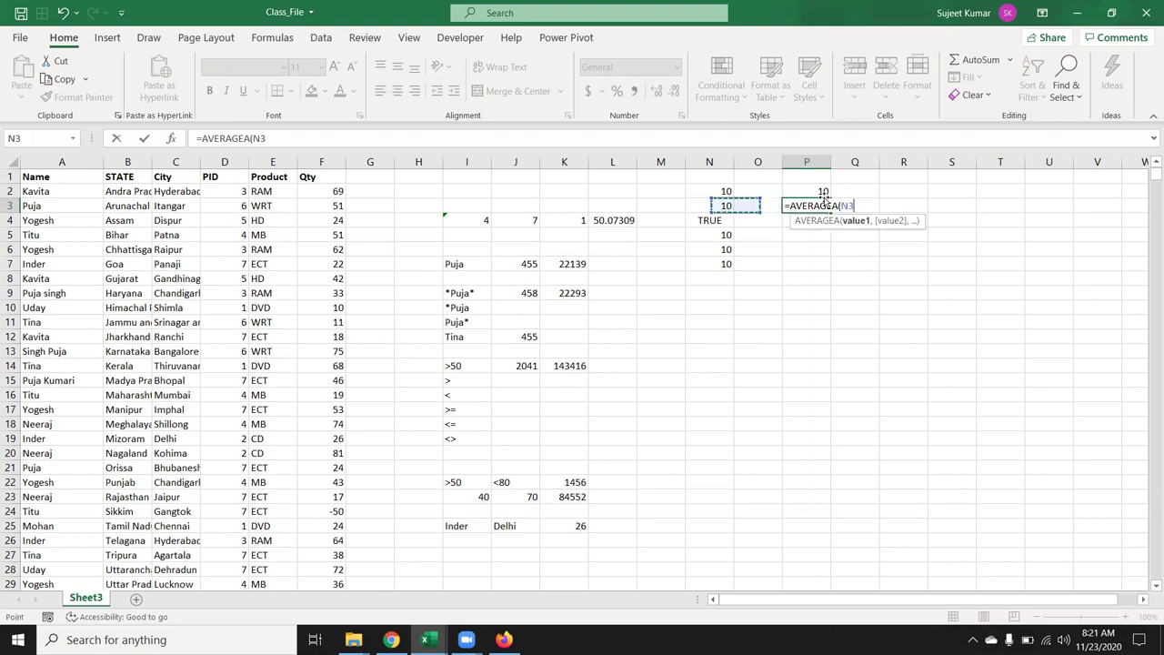
{"action": "key", "text": "Up"}
{"action": "key", "text": "shift+Down"}
{"action": "key", "text": "shift+Down"}
{"action": "key", "text": "shift+Down"}
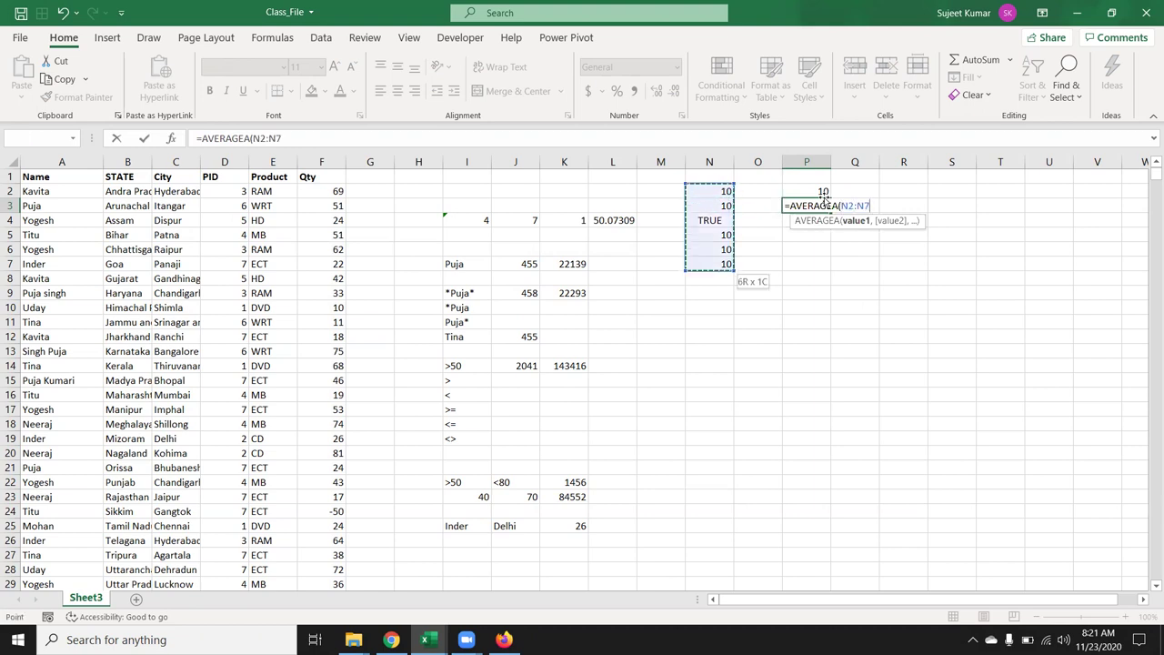
{"action": "key", "text": "ctrl+Return"}
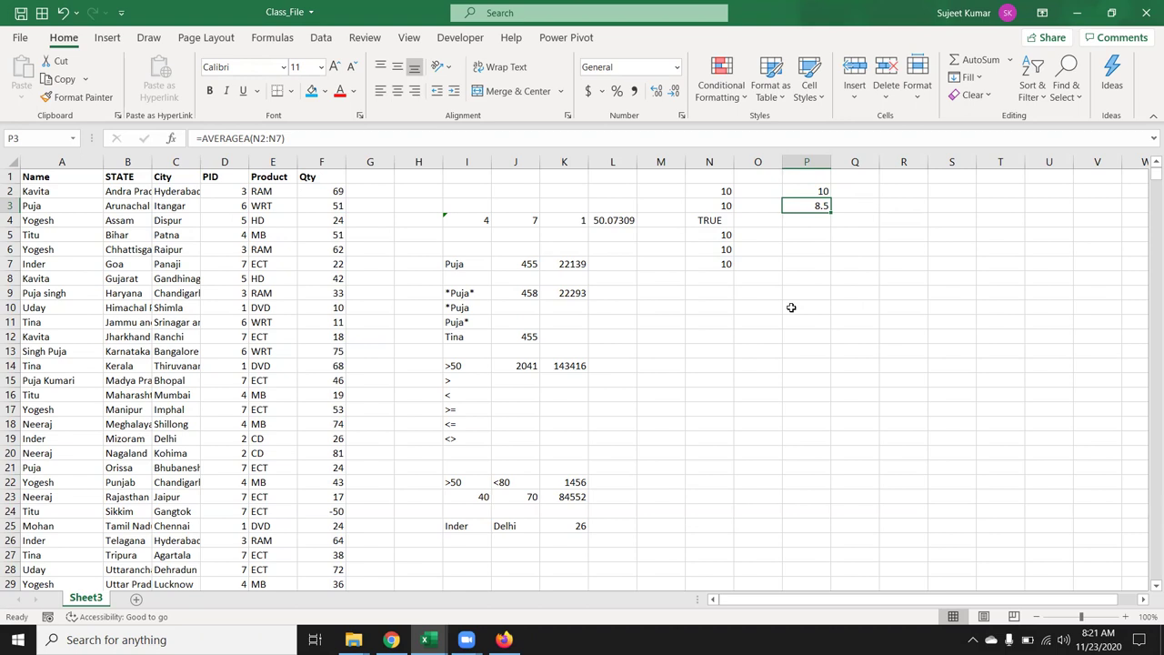
{"action": "key", "text": "Up"}
{"action": "key", "text": "Left"}
{"action": "key", "text": "Left"}
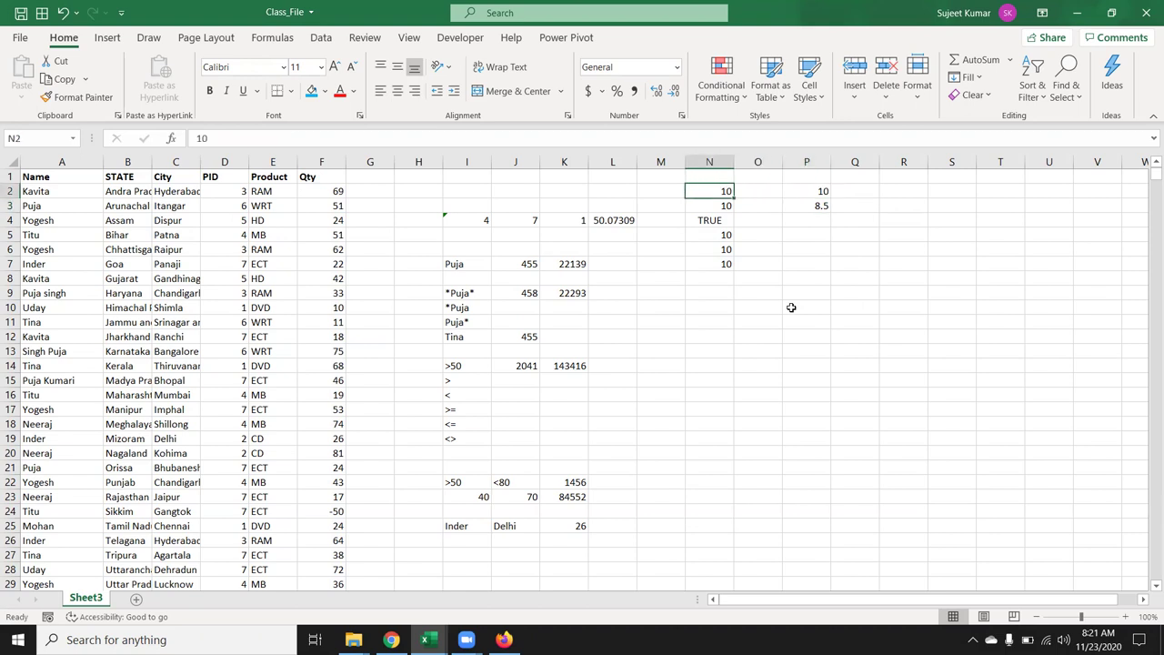
{"action": "key", "text": "ctrl+shift+Down"}
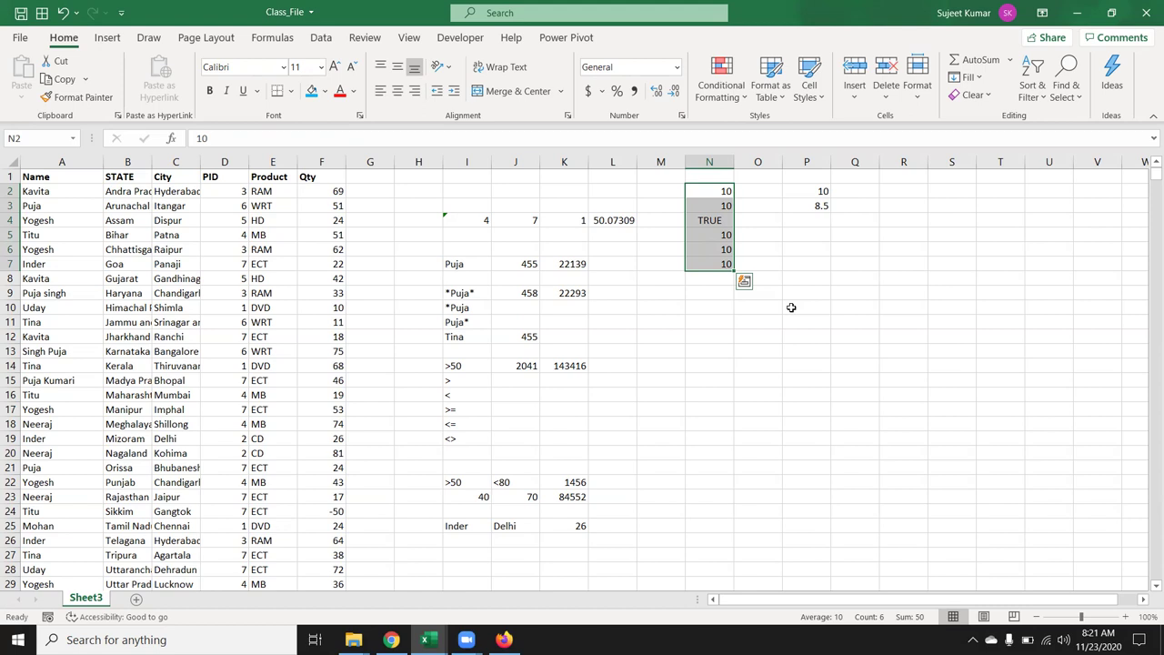
{"action": "key", "text": "Down"}
{"action": "key", "text": "Down"}
{"action": "key", "text": "Down"}
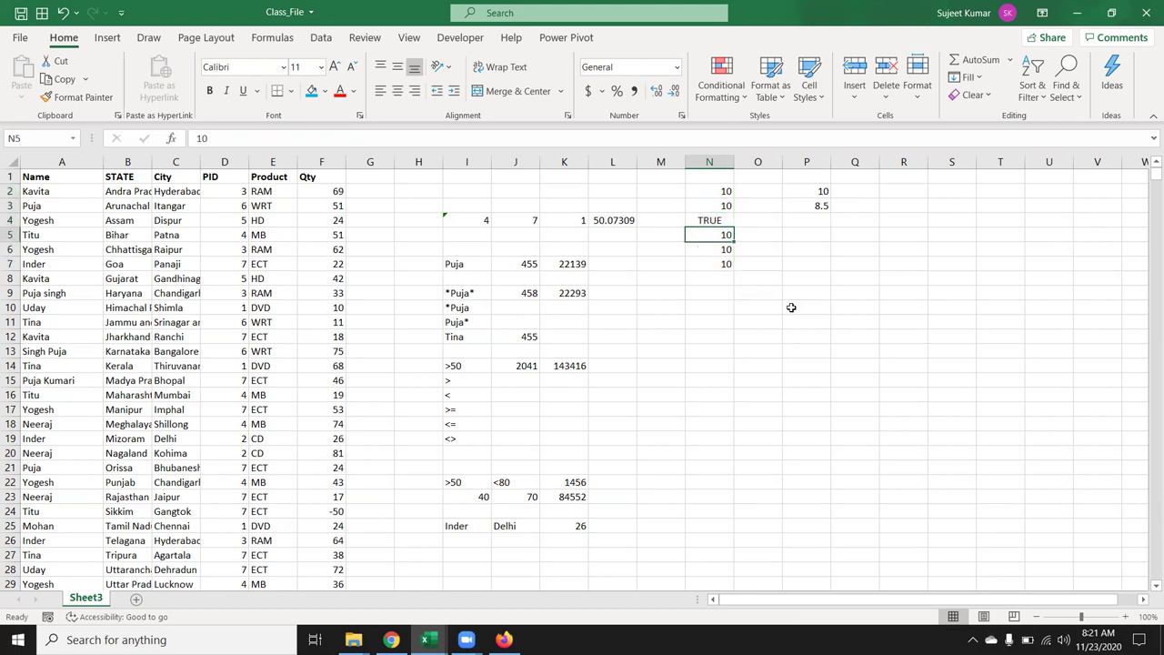
{"action": "key", "text": "Up"}
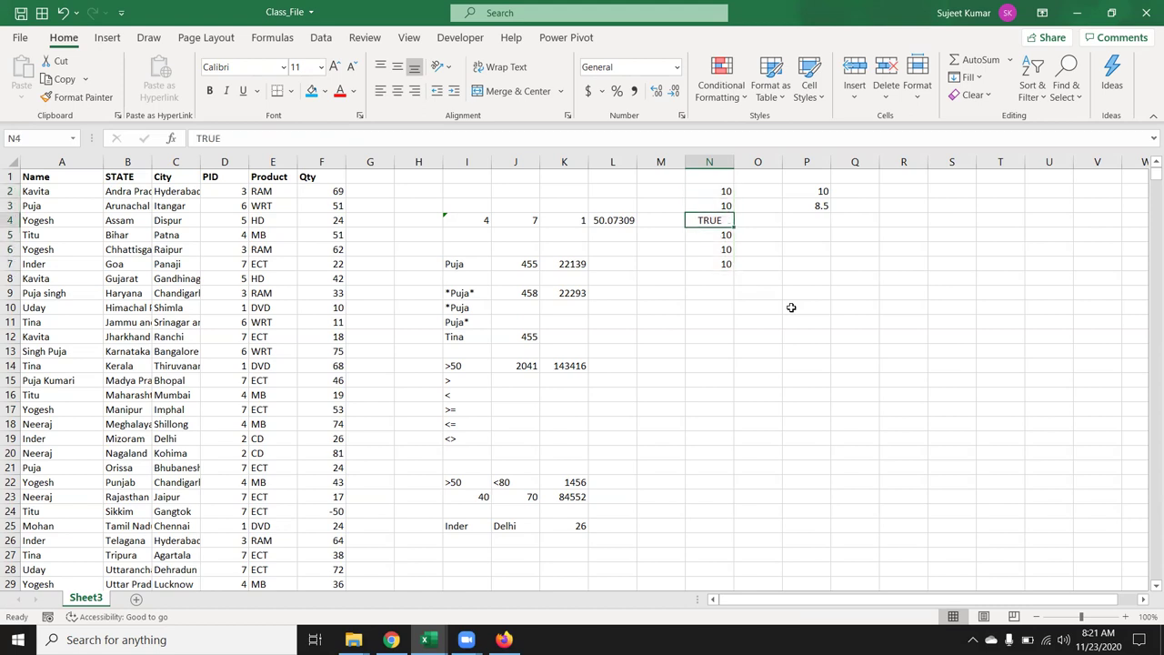
{"action": "type", "text": "sadas"}
{"action": "key", "text": "Return"}
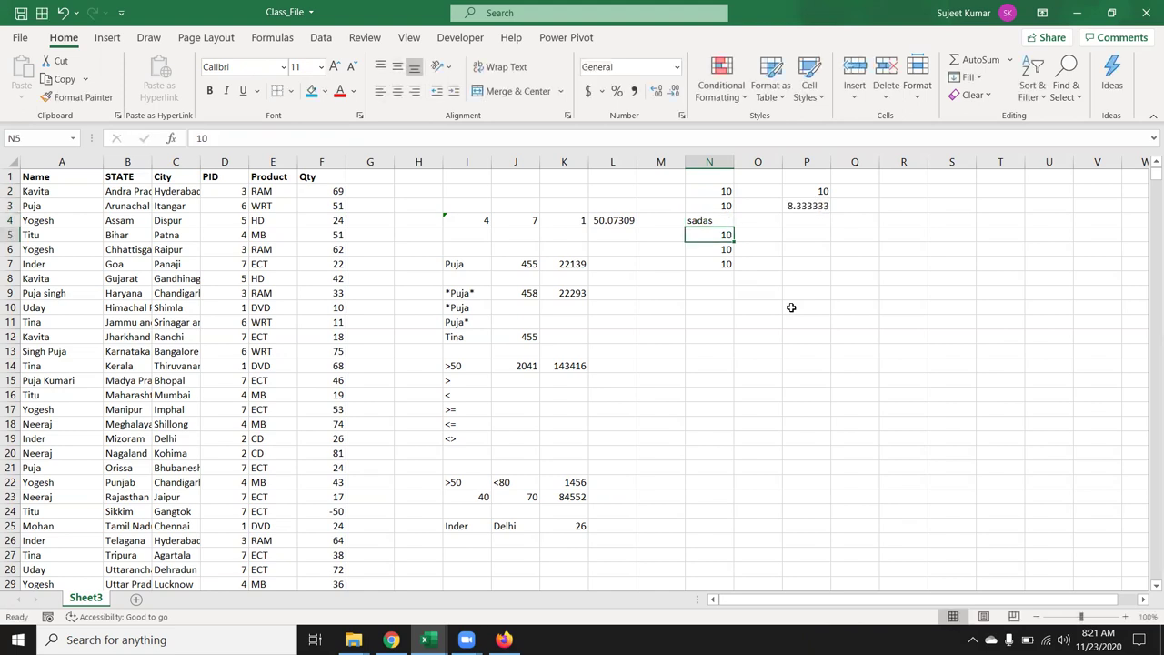
{"action": "key", "text": "ctrl+z"}
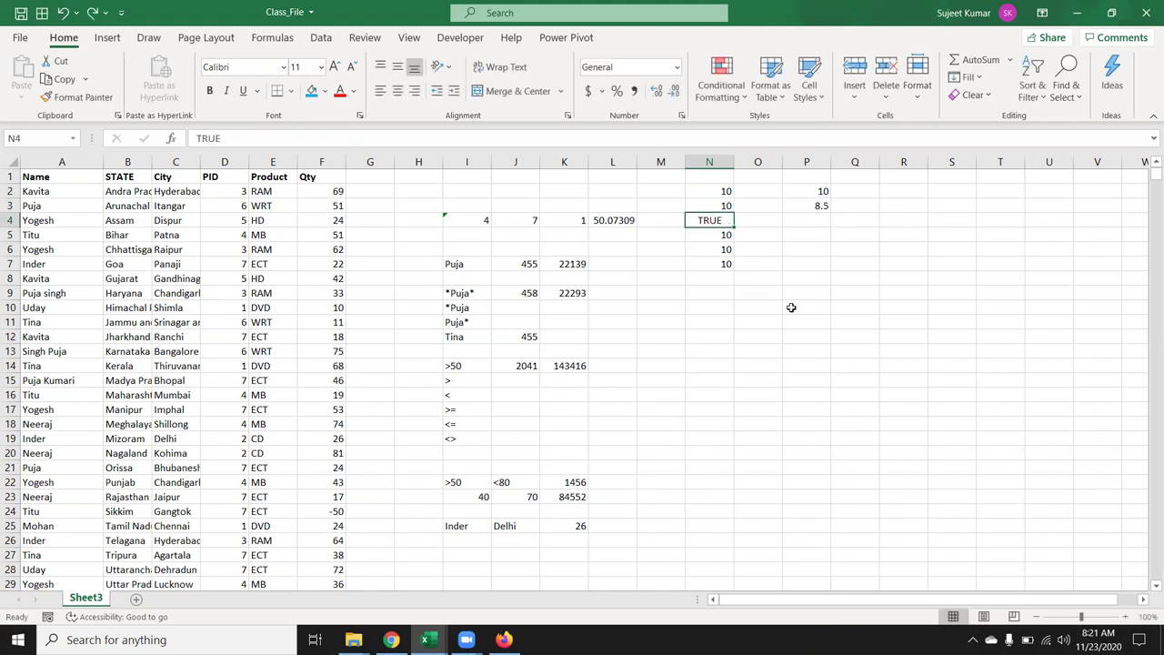
{"action": "key", "text": "Down"}
{"action": "key", "text": "Up"}
{"action": "key", "text": "Up"}
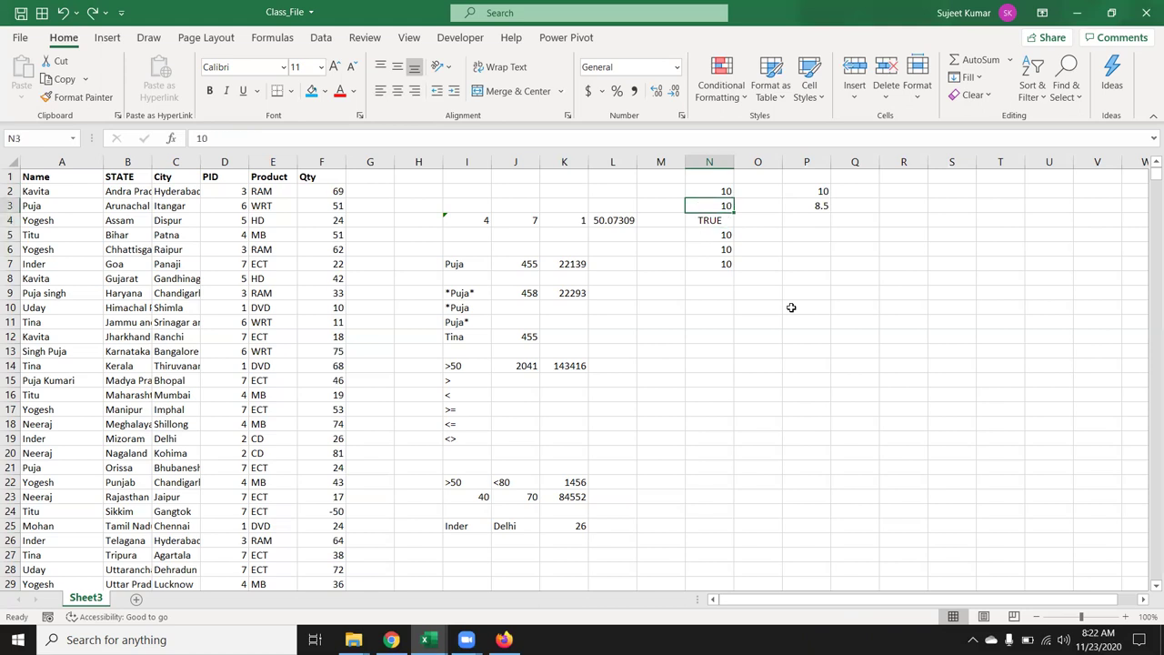
{"action": "key", "text": "Up"}
{"action": "key", "text": "Right"}
{"action": "key", "text": "Right"}
{"action": "key", "text": "Down"}
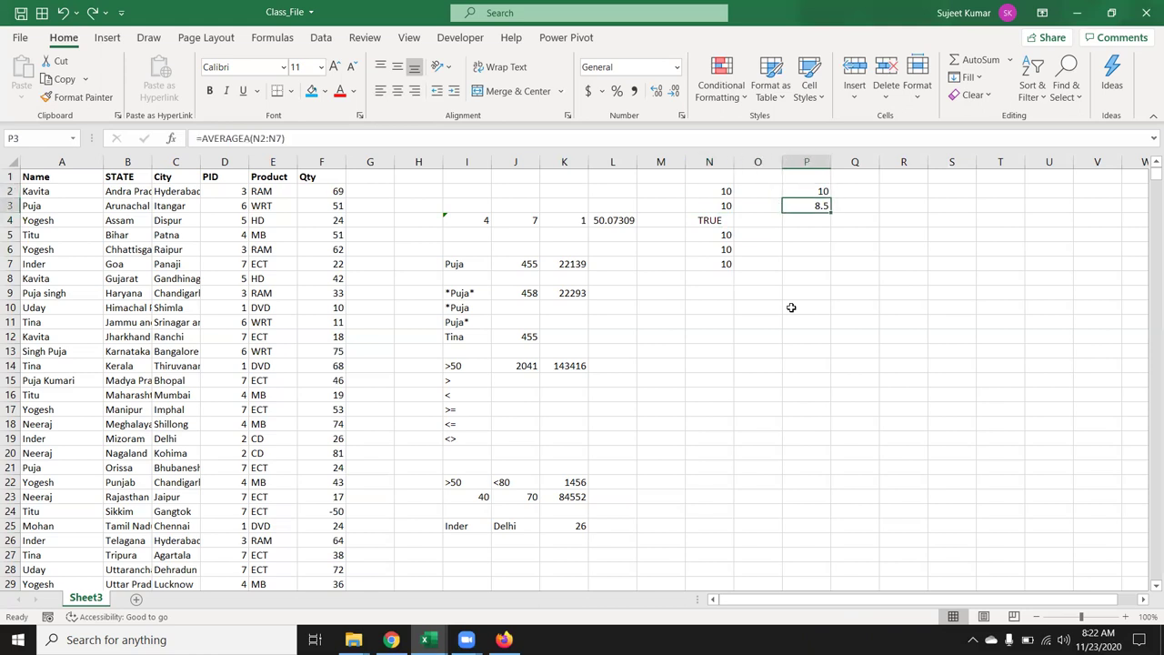
{"action": "key", "text": "Left"}
{"action": "key", "text": "Left"}
{"action": "key", "text": "Left"}
{"action": "key", "text": "Left"}
{"action": "key", "text": "Left"}
{"action": "key", "text": "Down"}
{"action": "key", "text": "Down"}
{"action": "key", "text": "Down"}
{"action": "key", "text": "Down"}
{"action": "key", "text": "Down"}
{"action": "key", "text": "Right"}
{"action": "key", "text": "Up"}
{"action": "key", "text": "Right"}
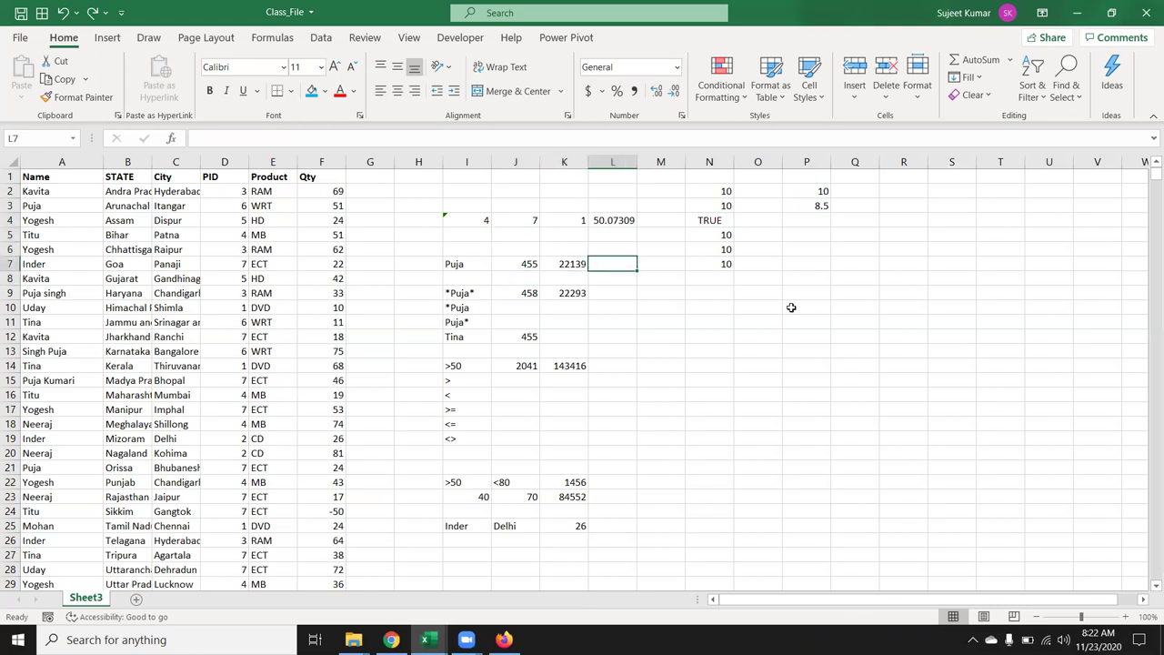
{"action": "type", "text": "=av"}
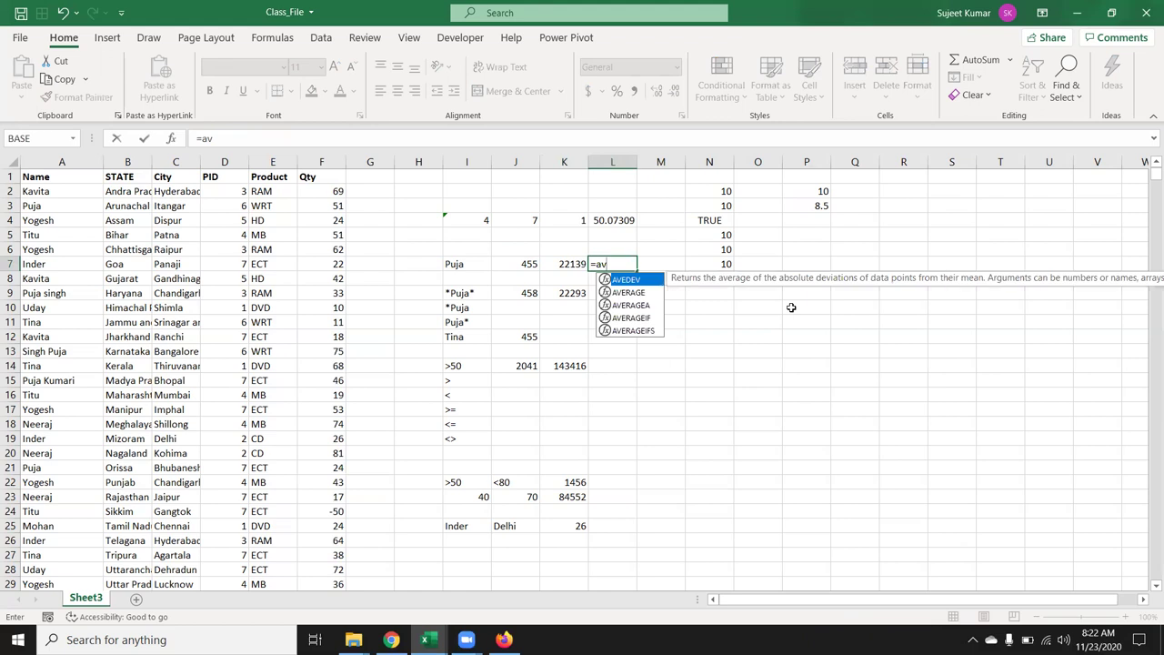
{"action": "key", "text": "Down"}
{"action": "key", "text": "Down"}
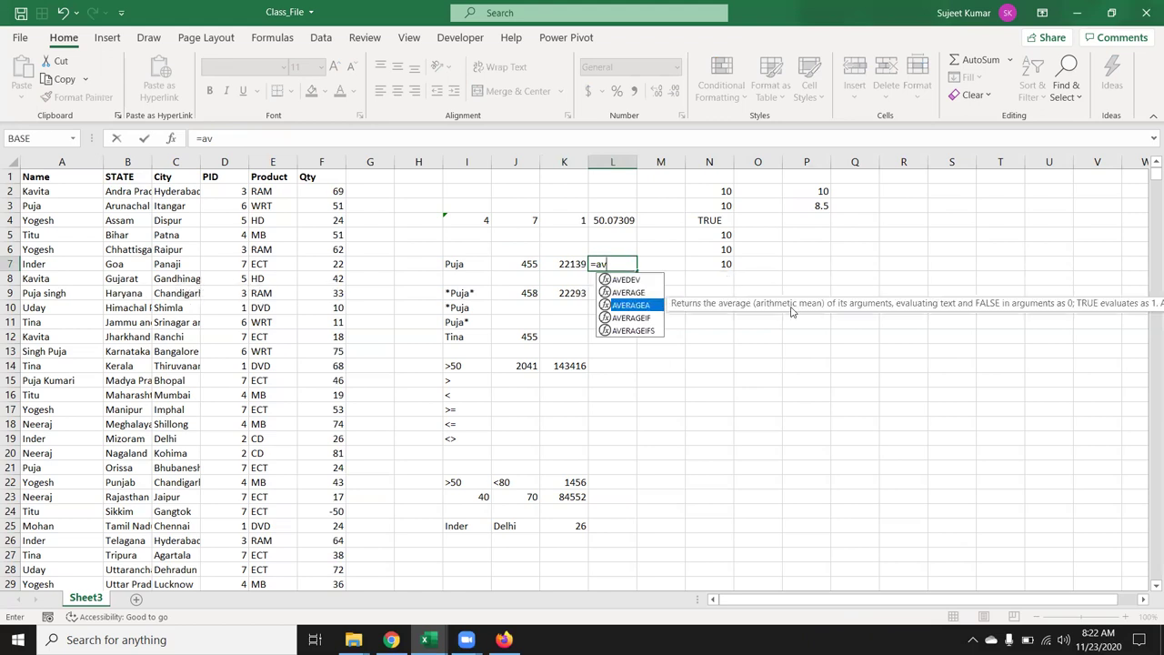
{"action": "key", "text": "Down"}
{"action": "key", "text": "Tab"}
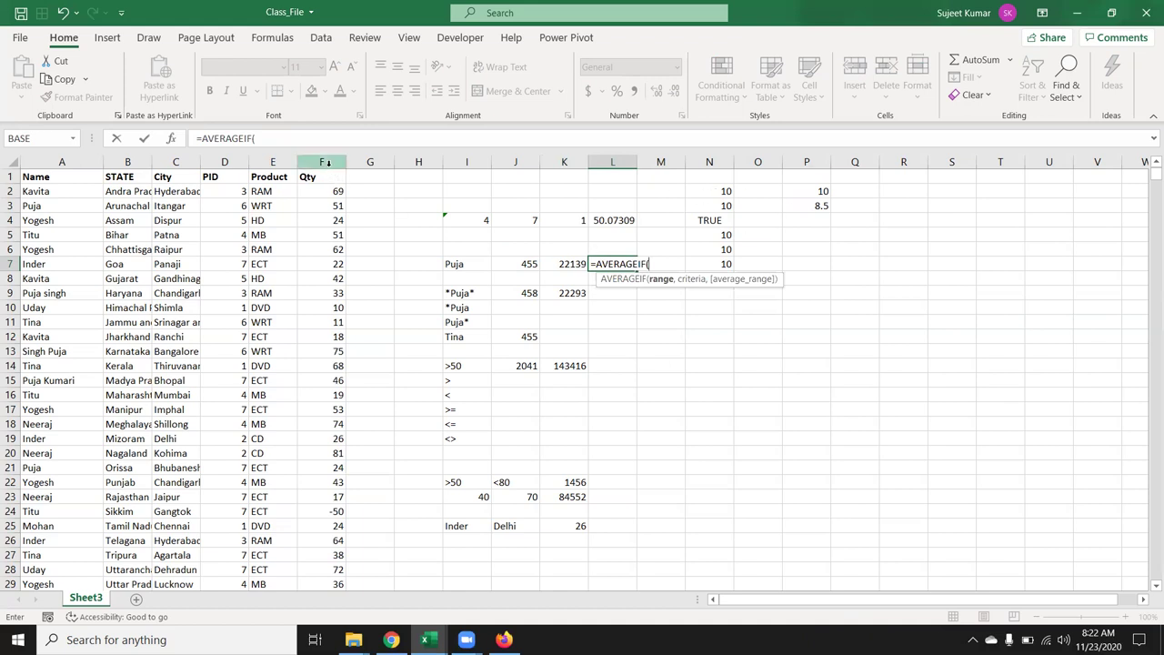
{"action": "type", "text": ","}
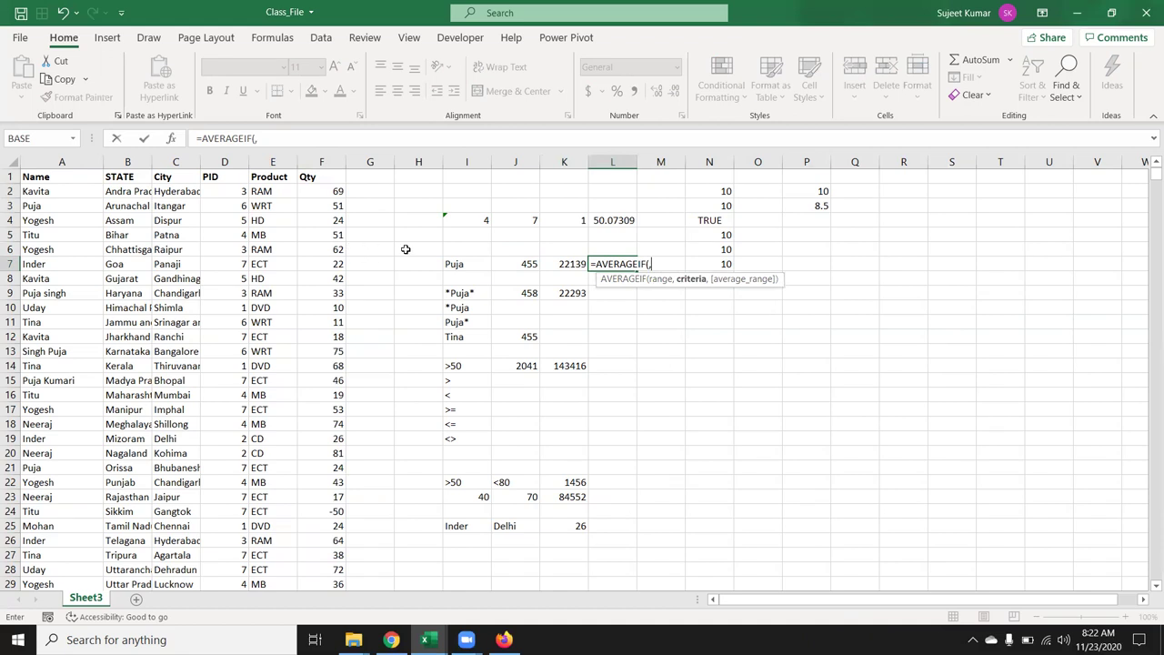
{"action": "left_click", "coordinate": [470, 265]}
{"action": "type", "text": ","}
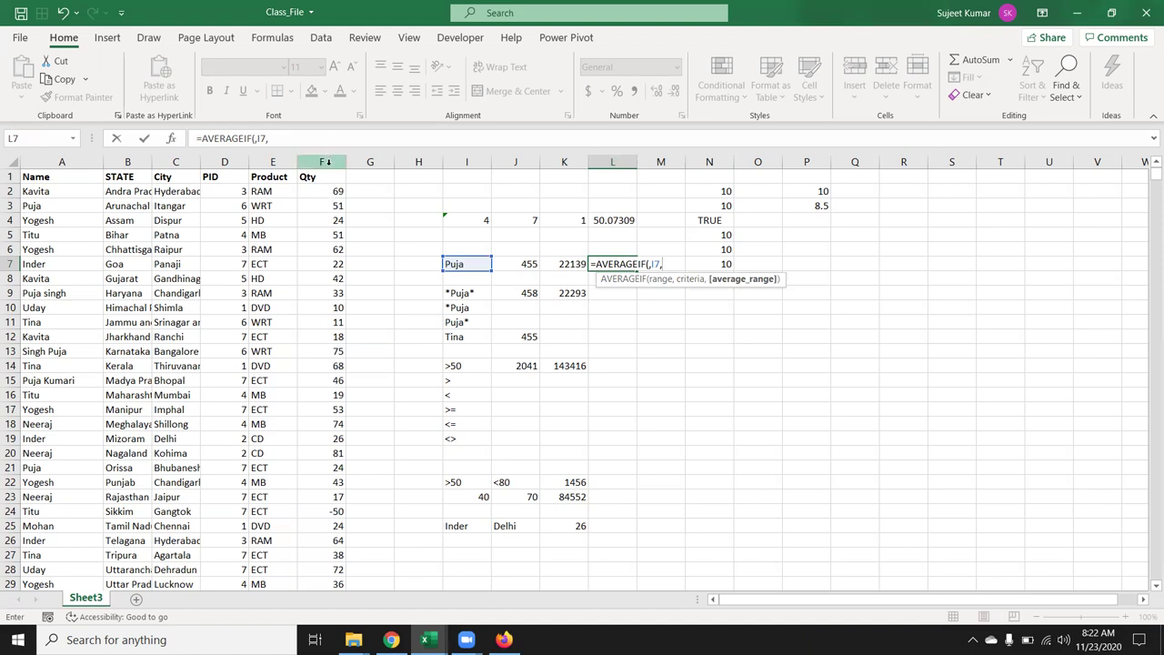
{"action": "left_click", "coordinate": [326, 162]}
{"action": "key", "text": "Return"}
{"action": "key", "text": "Return"}
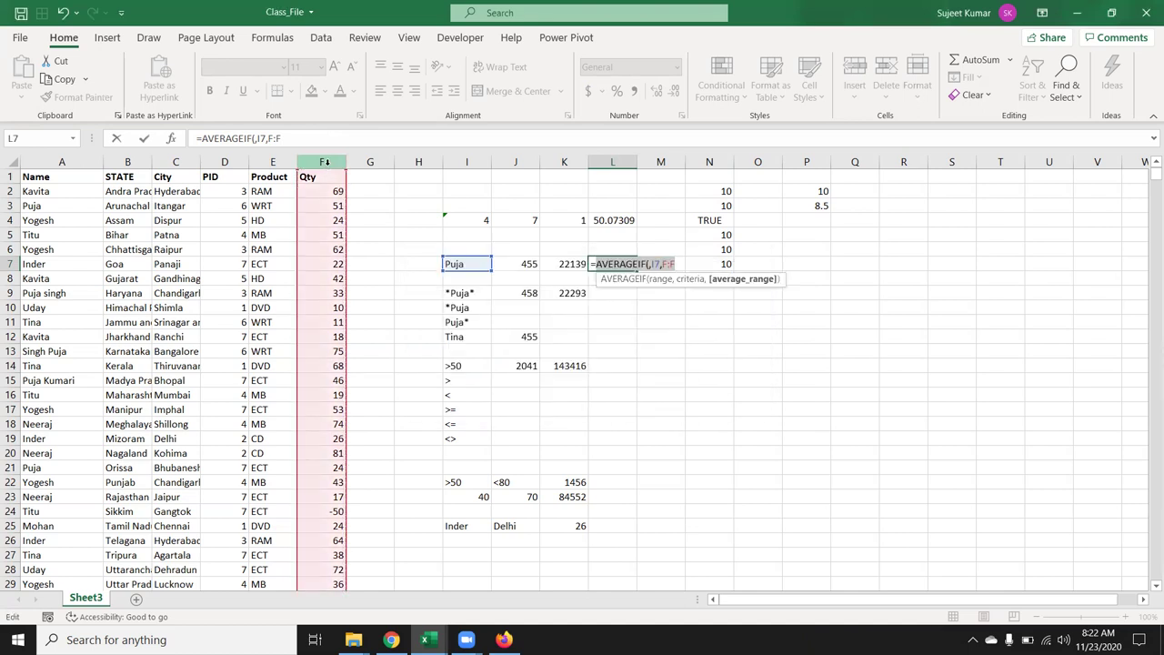
{"action": "key", "text": "Escape"}
Start an AVERAGEIF formula in L7 from the function suggestions.
{"action": "type", "text": "="}
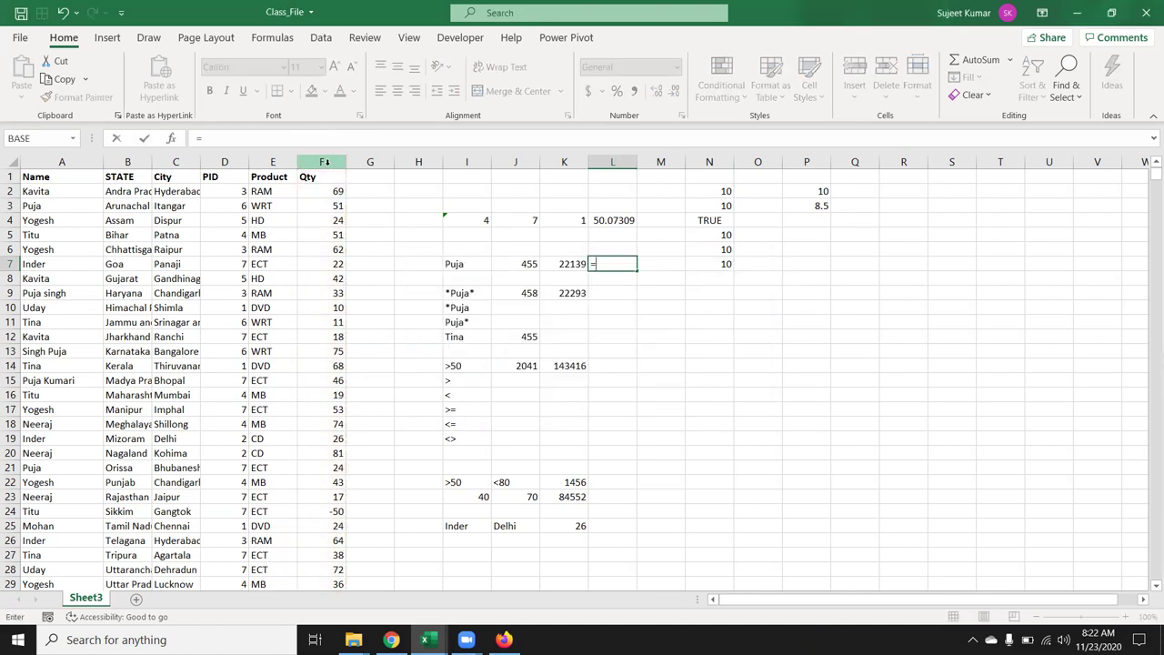
{"action": "type", "text": "av"}
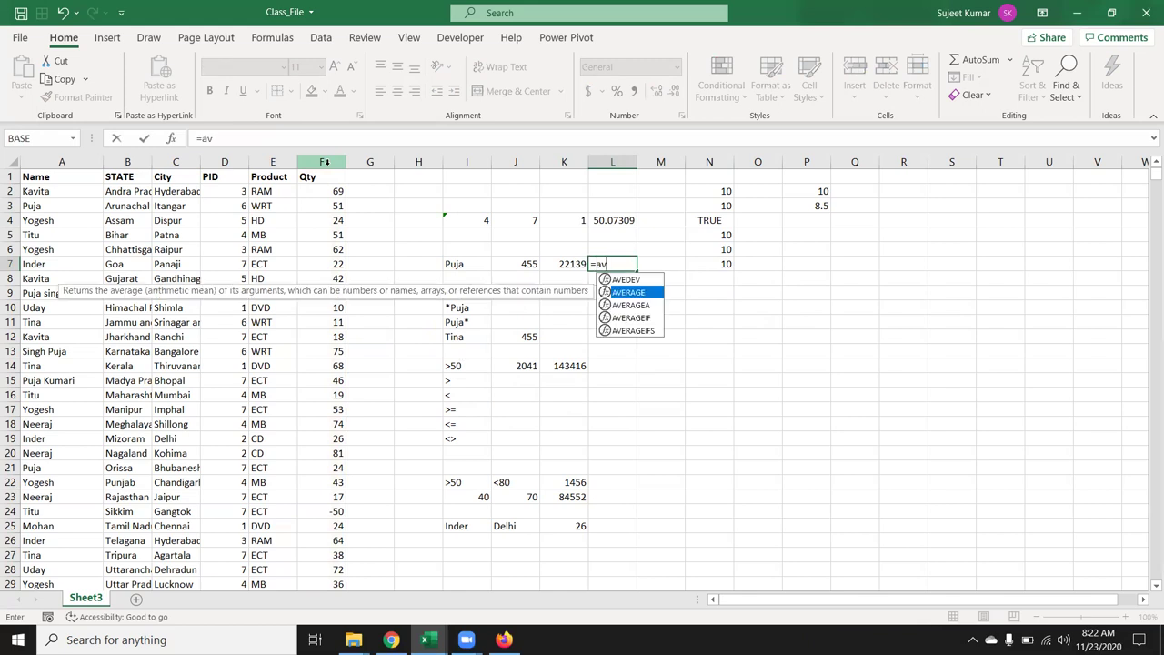
{"action": "key", "text": "Down"}
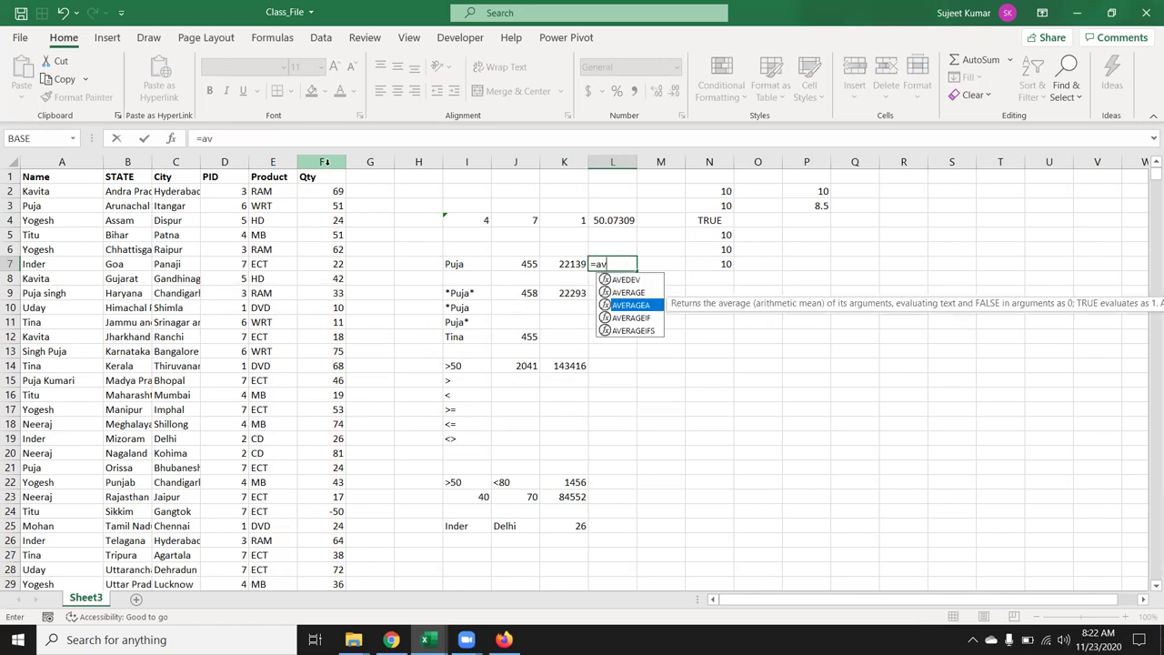
{"action": "key", "text": "Escape"}
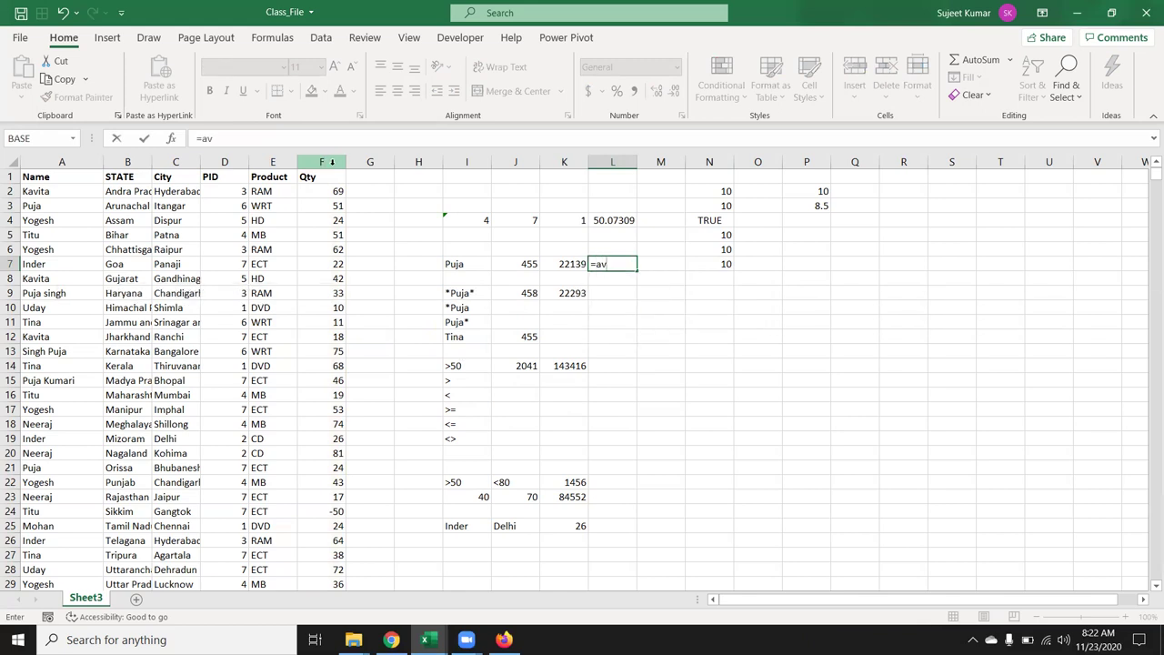
{"action": "key", "text": "BackSpace"}
{"action": "type", "text": "v"}
{"action": "key", "text": "BackSpace"}
{"action": "type", "text": "V"}
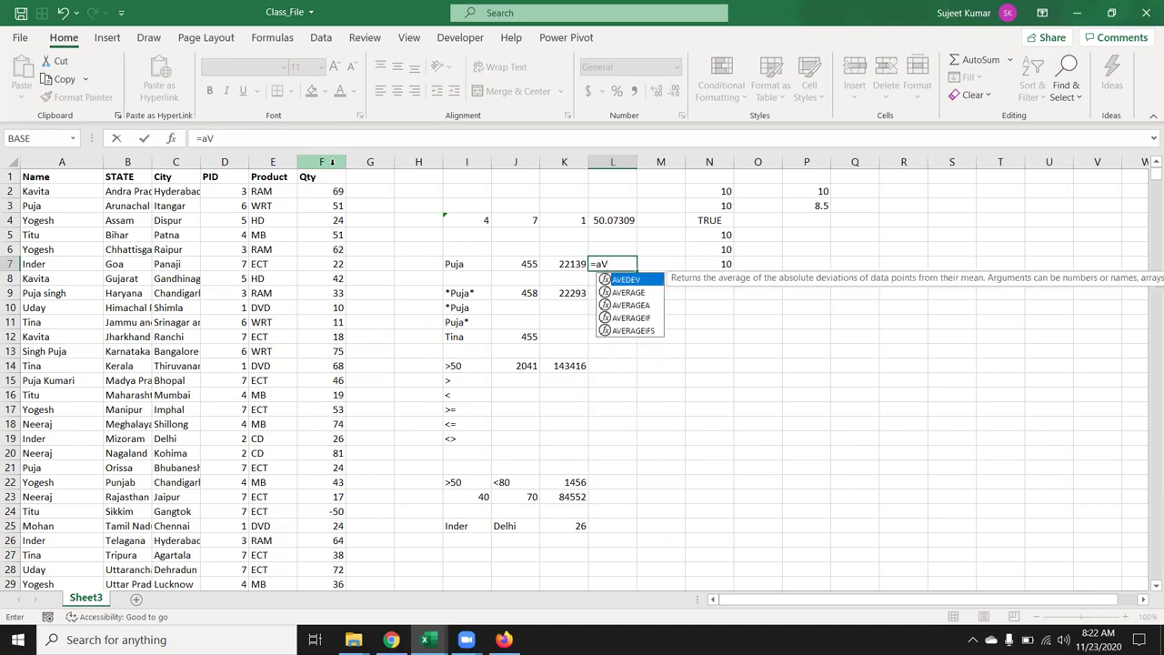
{"action": "key", "text": "Down"}
{"action": "key", "text": "Down"}
{"action": "key", "text": "Down"}
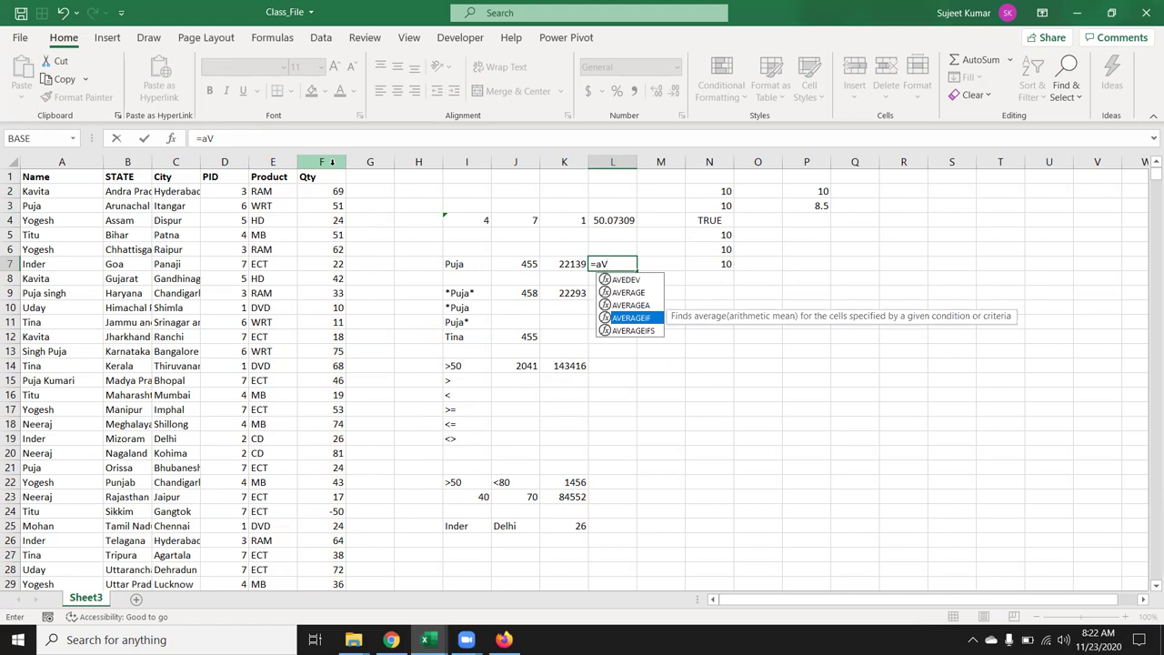
{"action": "key", "text": "Tab"}
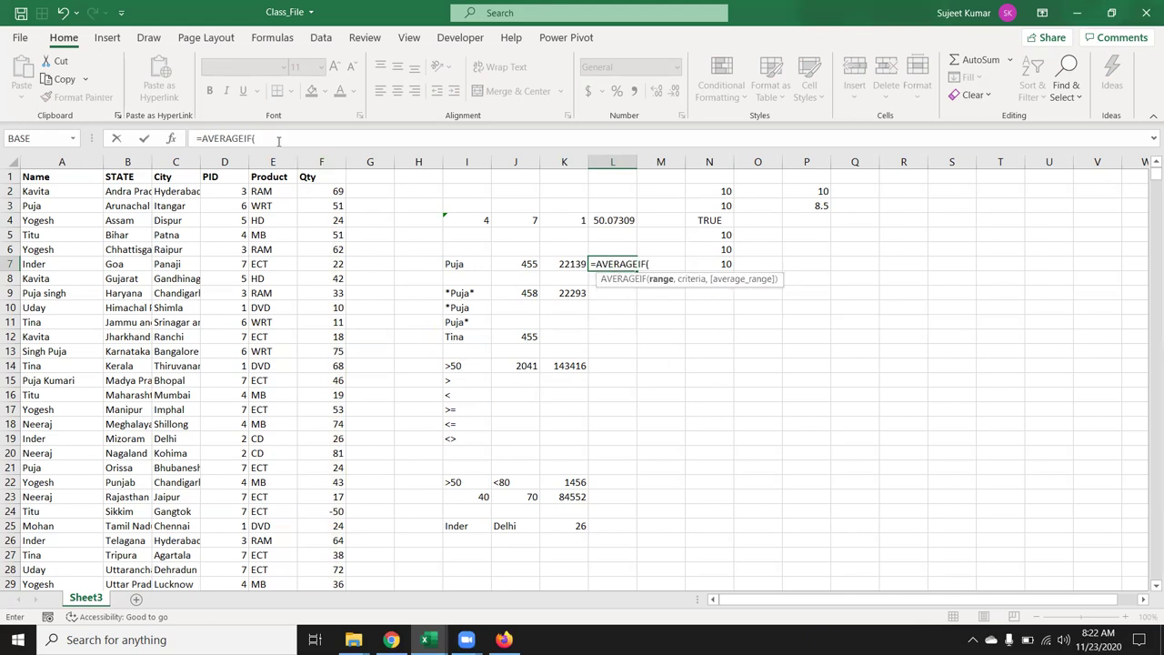
Complete =AVERAGEIF(A:A,I7,F:F) in L7, averaging Qty for Puja (48.65714).
{"action": "left_click", "coordinate": [323, 161]}
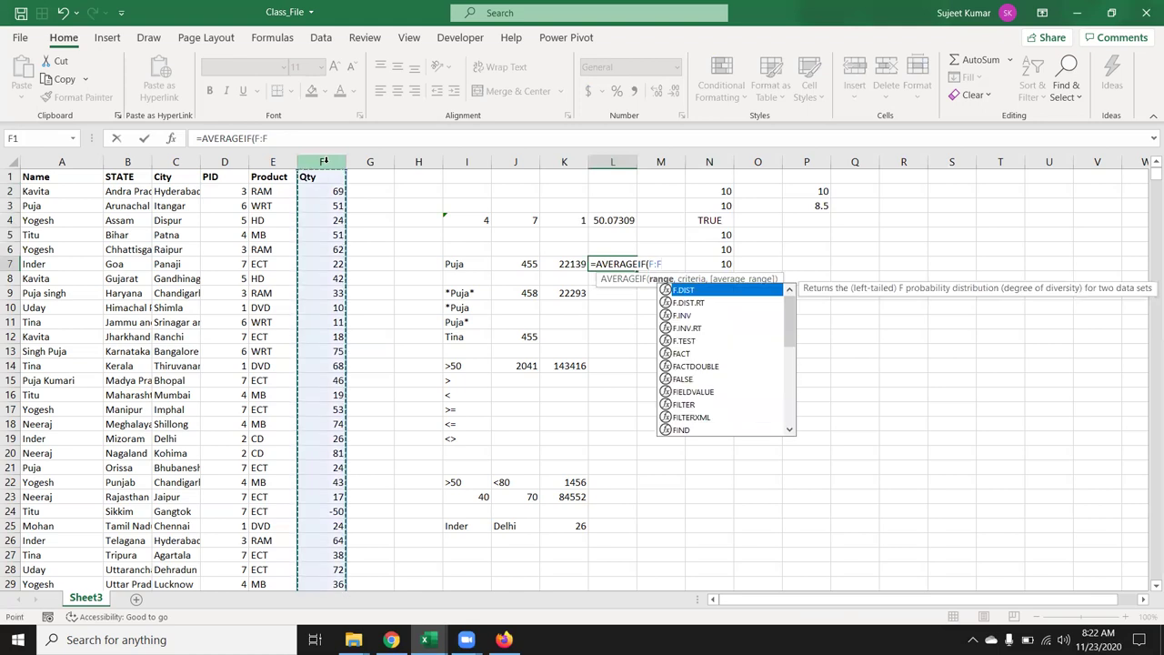
{"action": "type", "text": ","}
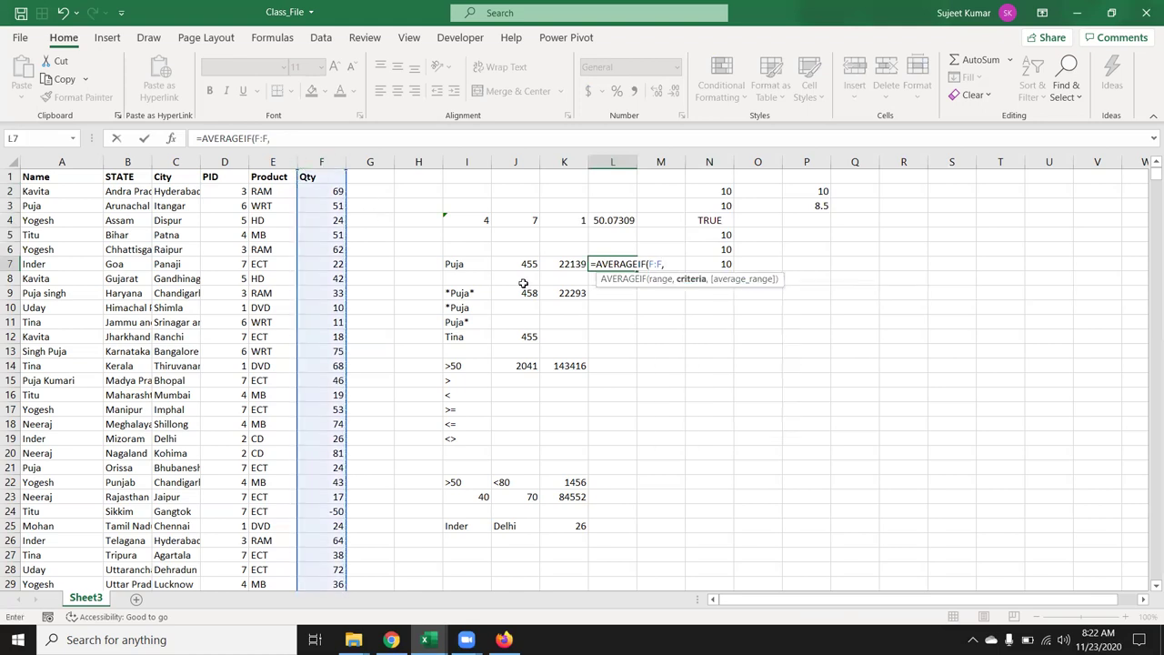
{"action": "left_click", "coordinate": [475, 264]}
{"action": "type", "text": ","}
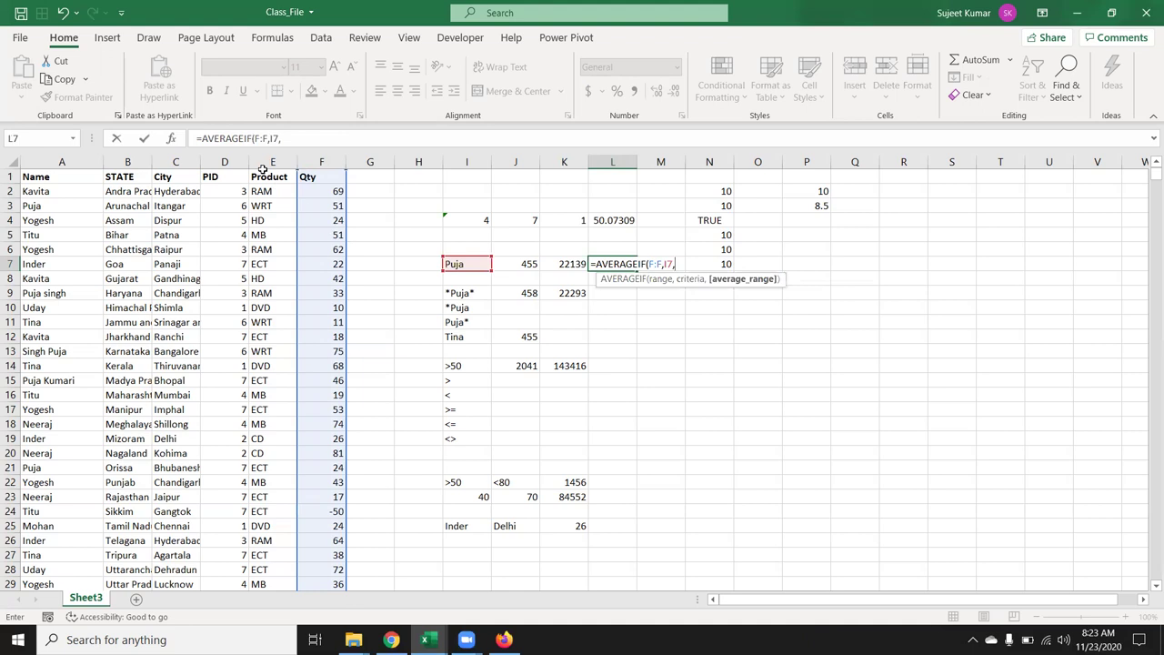
{"action": "key", "text": "BackSpace"}
{"action": "key", "text": "BackSpace"}
{"action": "key", "text": "BackSpace"}
{"action": "key", "text": "BackSpace"}
{"action": "key", "text": "BackSpace"}
{"action": "key", "text": "BackSpace"}
{"action": "key", "text": "BackSpace"}
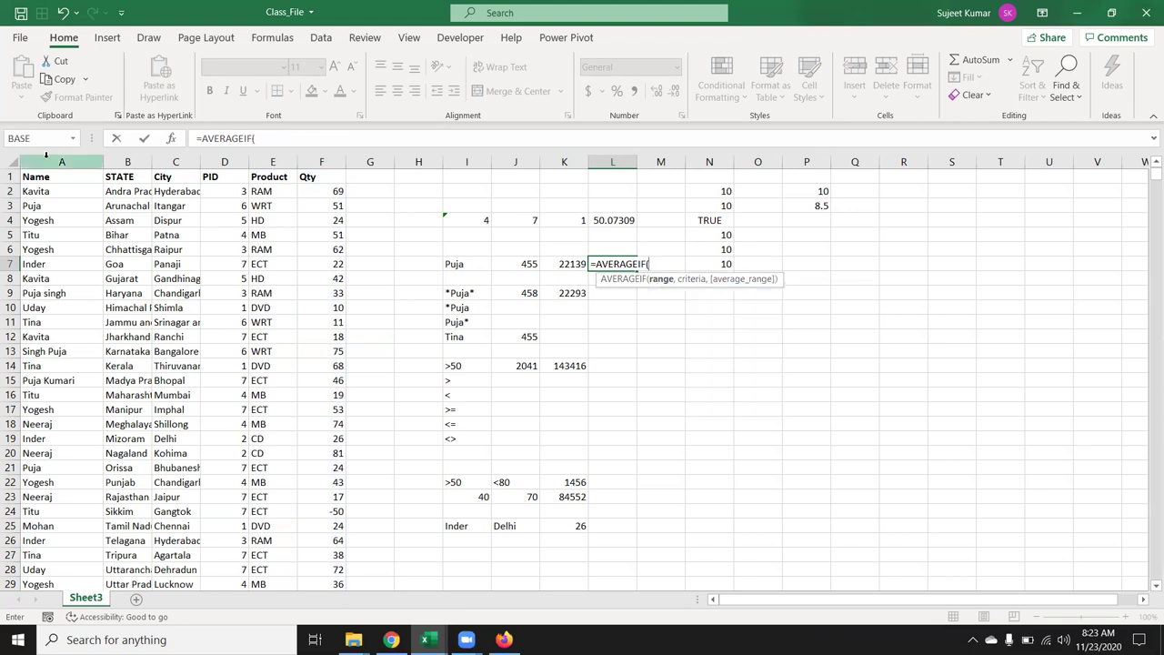
{"action": "left_click", "coordinate": [50, 161]}
{"action": "type", "text": ","}
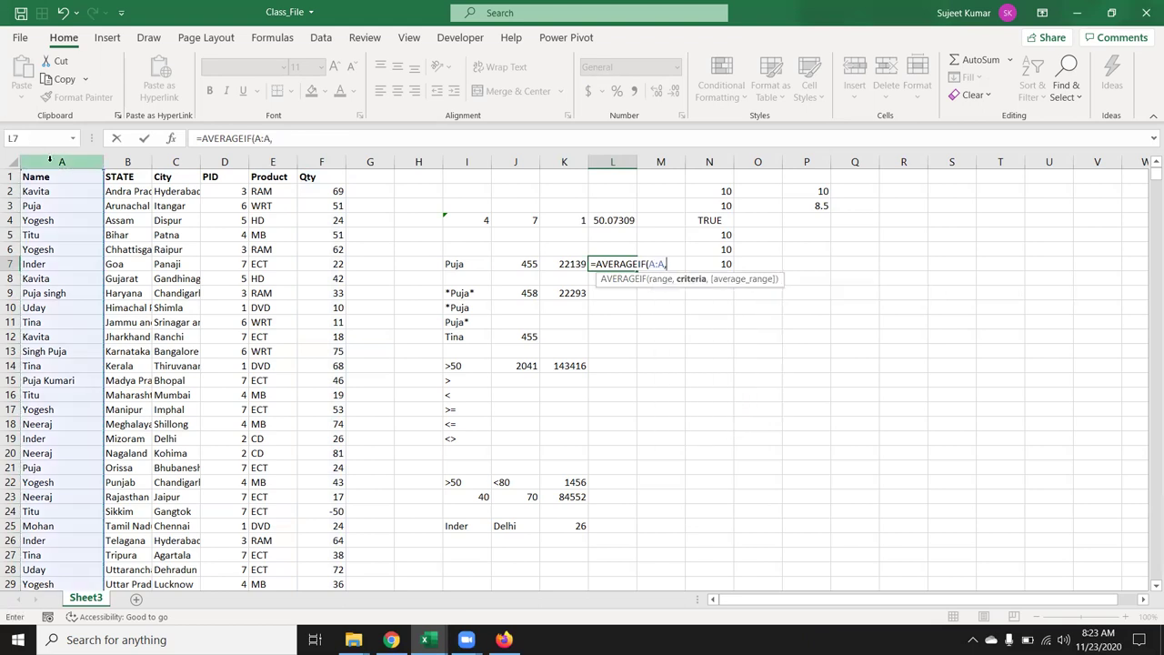
{"action": "left_click", "coordinate": [466, 262]}
{"action": "type", "text": ","}
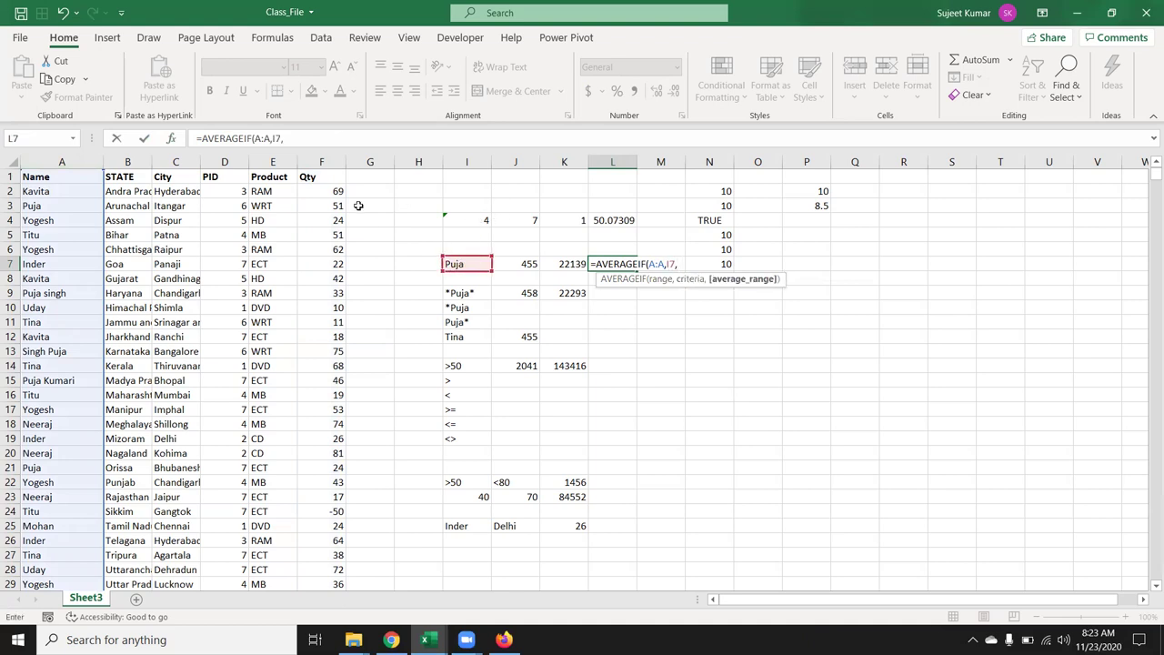
{"action": "left_click", "coordinate": [325, 161]}
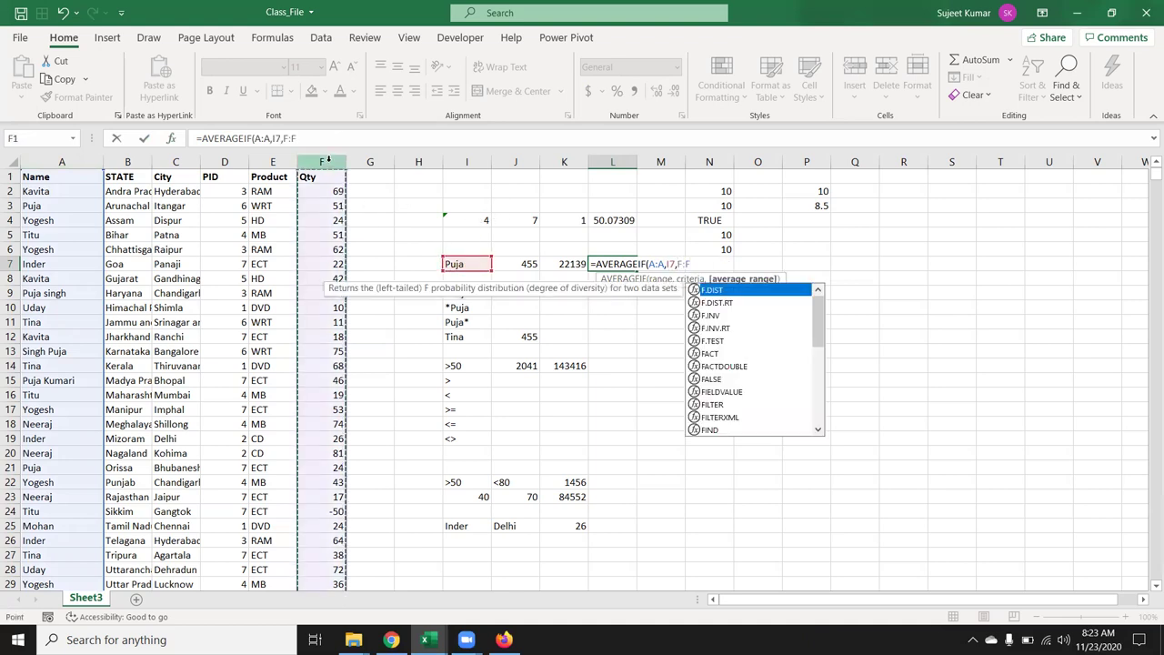
{"action": "key", "text": "Return"}
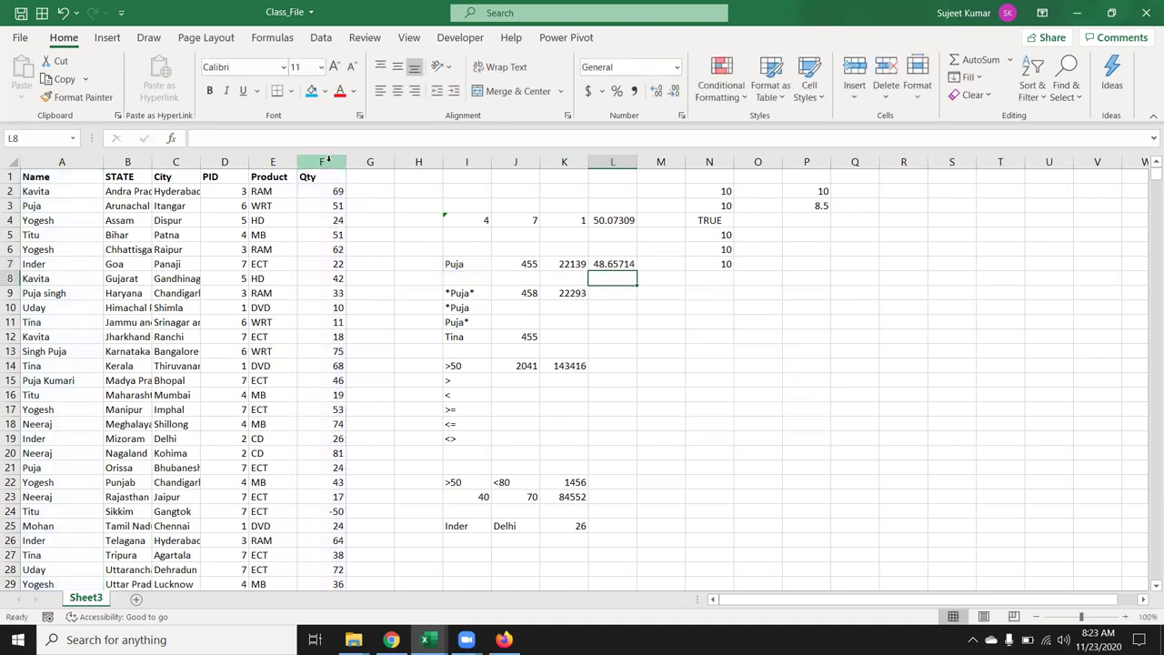
{"action": "key", "text": "Up"}
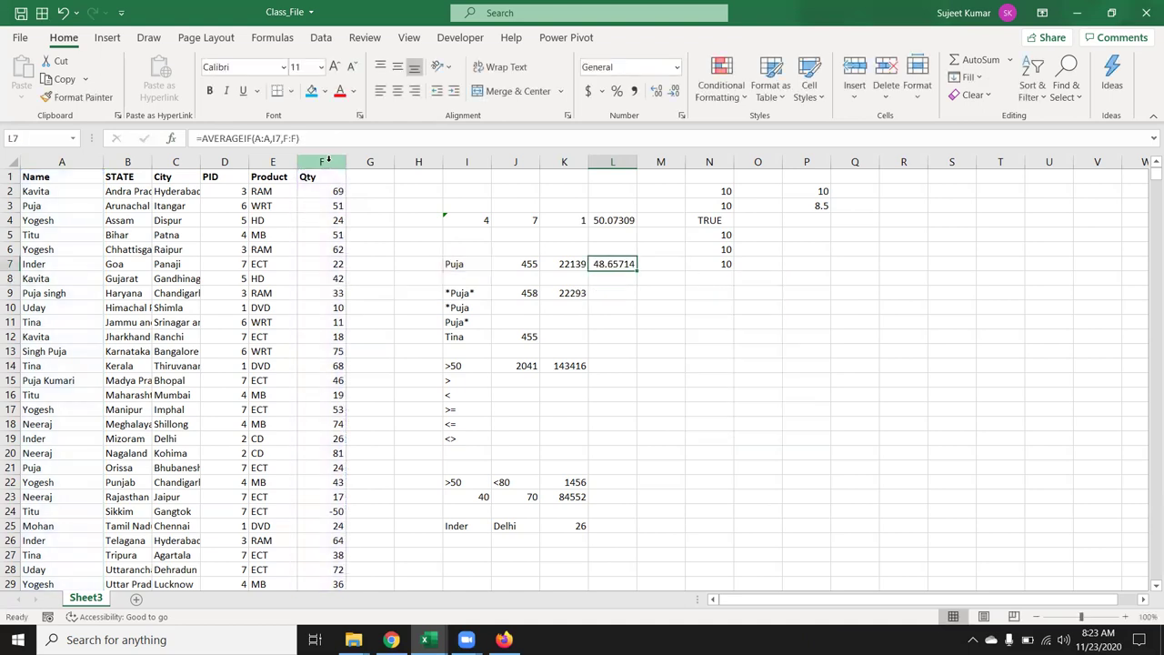
Select the criteria examples listed in column I.
{"action": "left_click", "coordinate": [291, 69]}
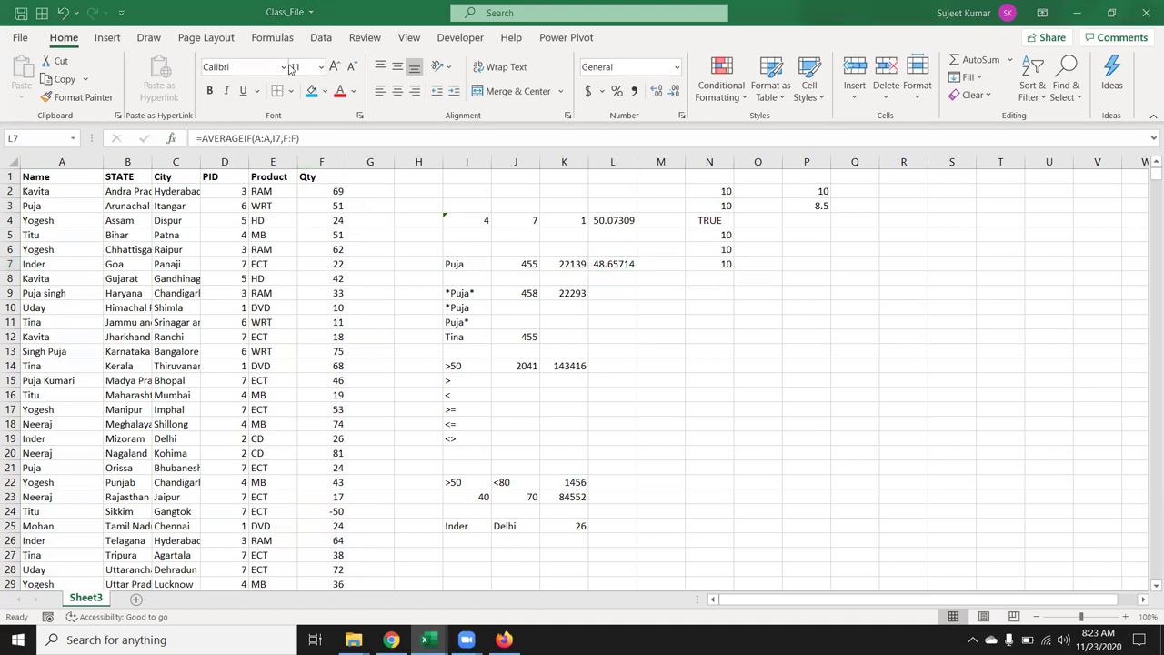
{"action": "key", "text": "Escape"}
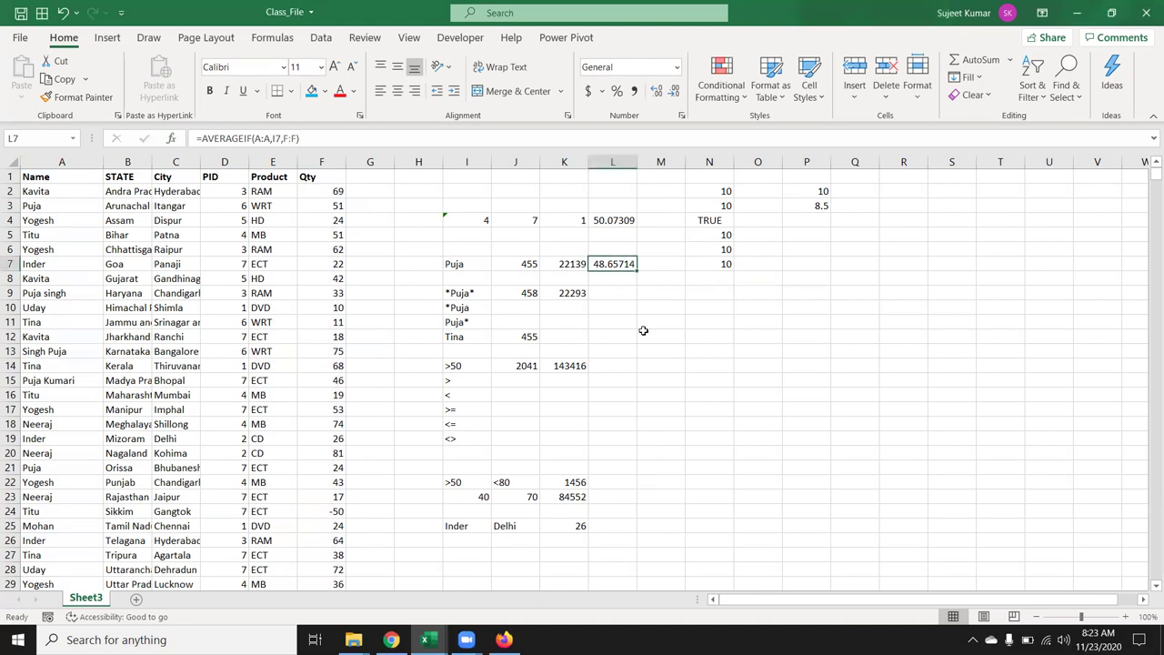
{"action": "left_click_drag", "start_coordinate": [471, 282], "coordinate": [471, 438]}
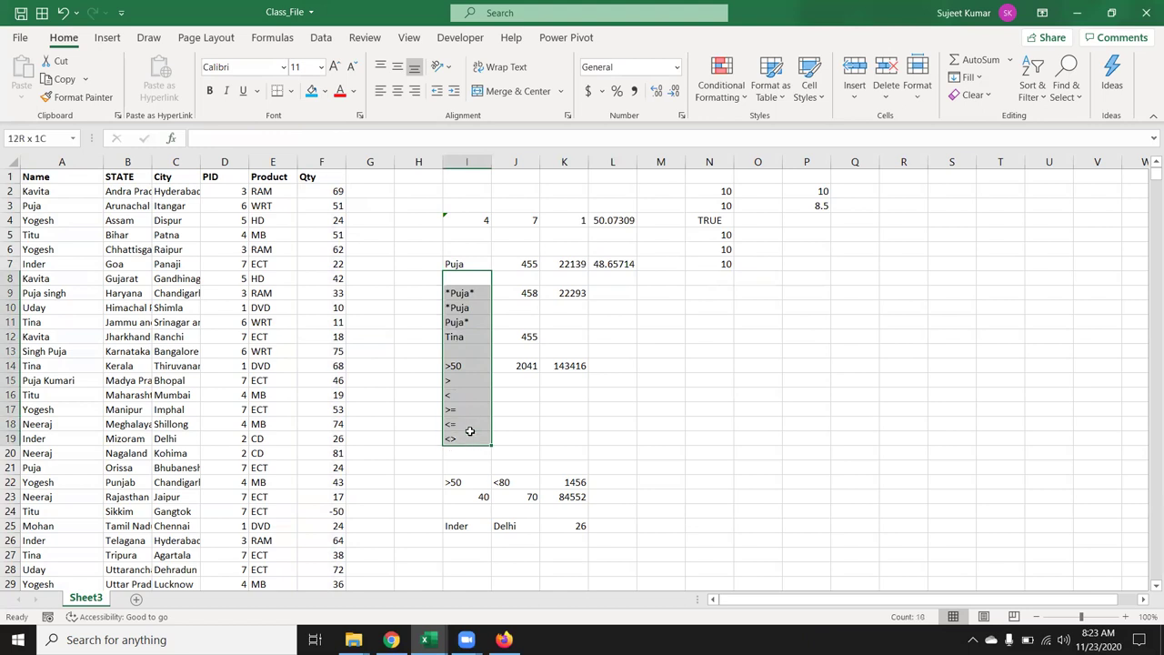
{"action": "left_click", "coordinate": [624, 496]}
Start an AVERAGEIFS formula in L22 from the function suggestions.
{"action": "left_click", "coordinate": [617, 482]}
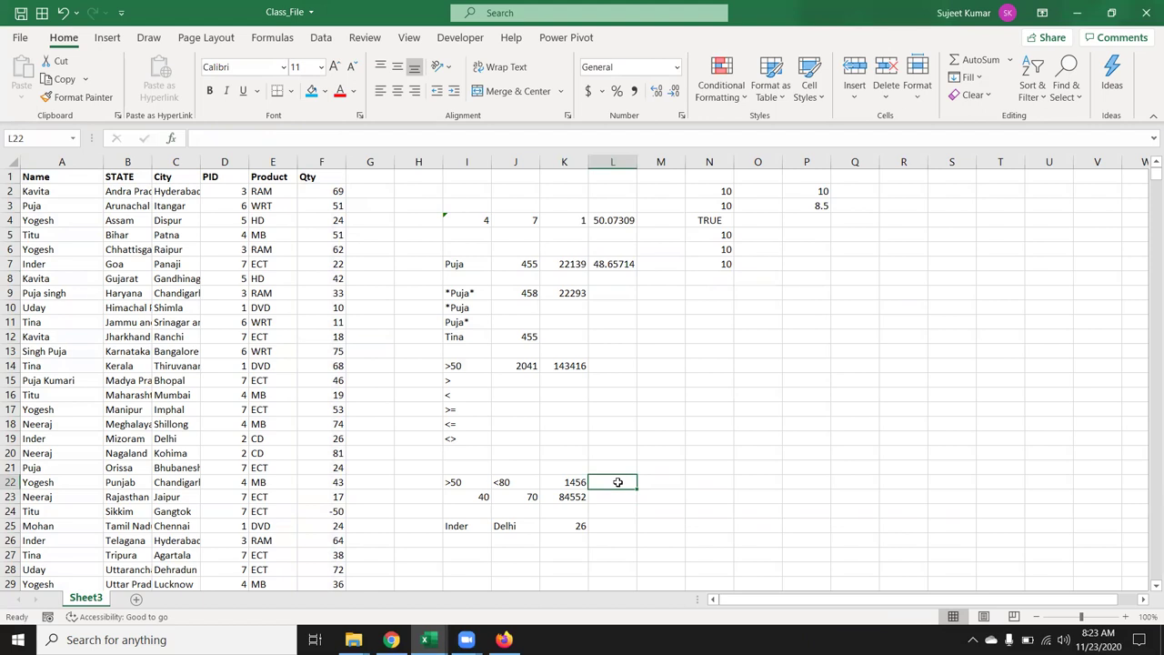
{"action": "type", "text": "=SU"}
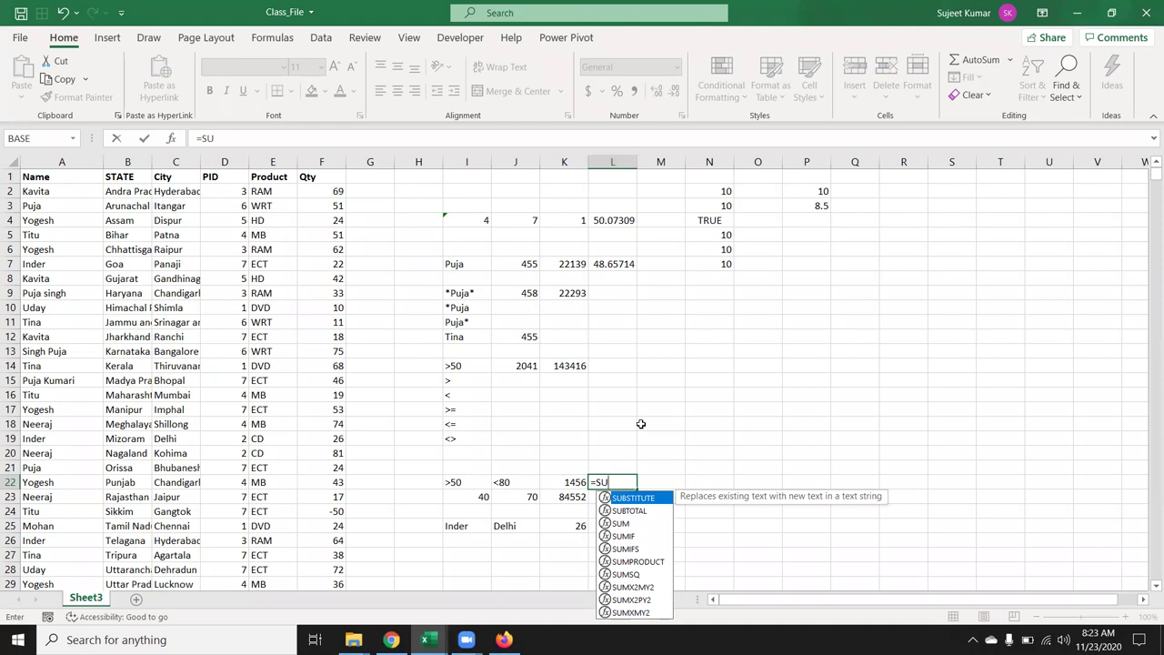
{"action": "key", "text": "BackSpace"}
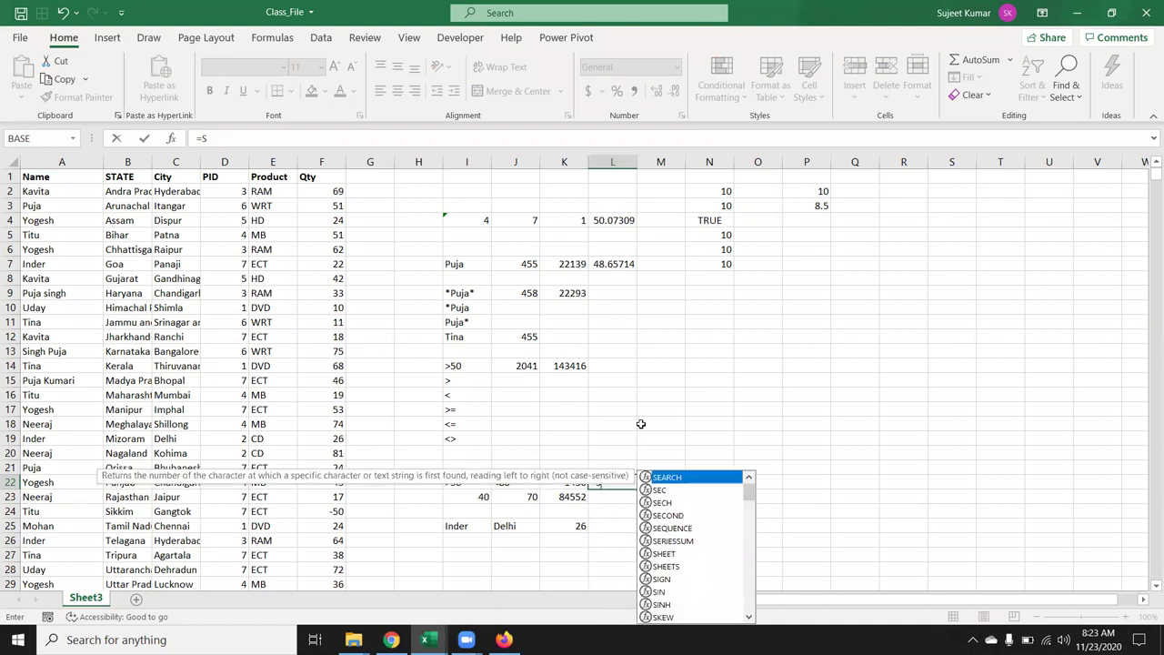
{"action": "key", "text": "BackSpace"}
{"action": "type", "text": "AV"}
{"action": "key", "text": "Down"}
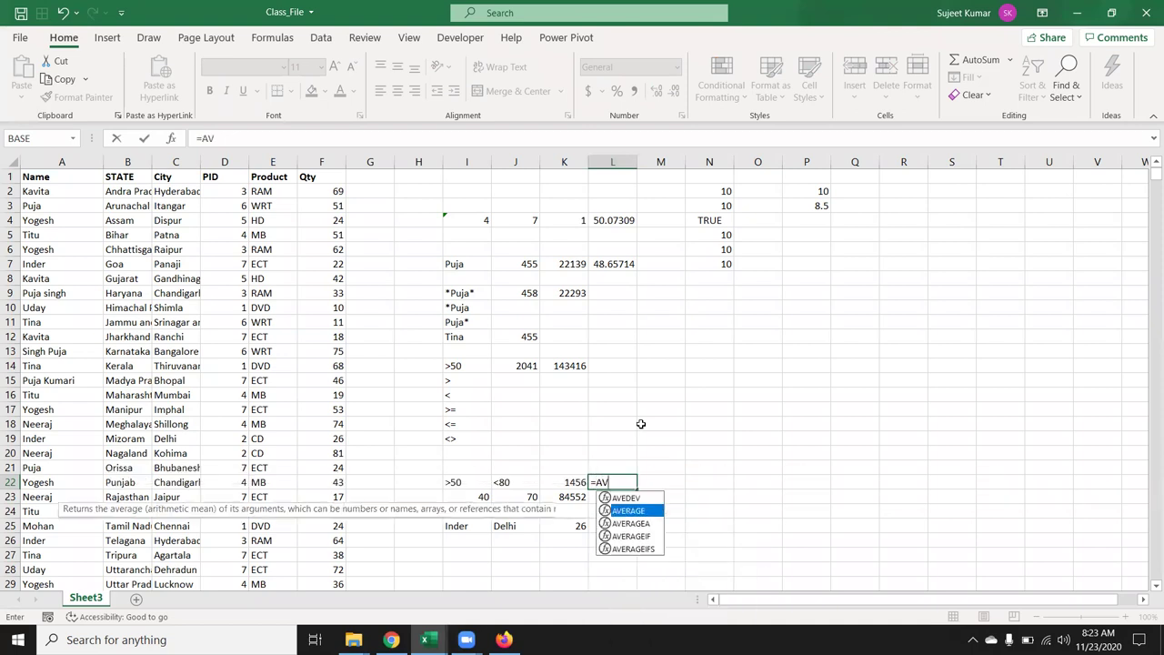
{"action": "key", "text": "Down"}
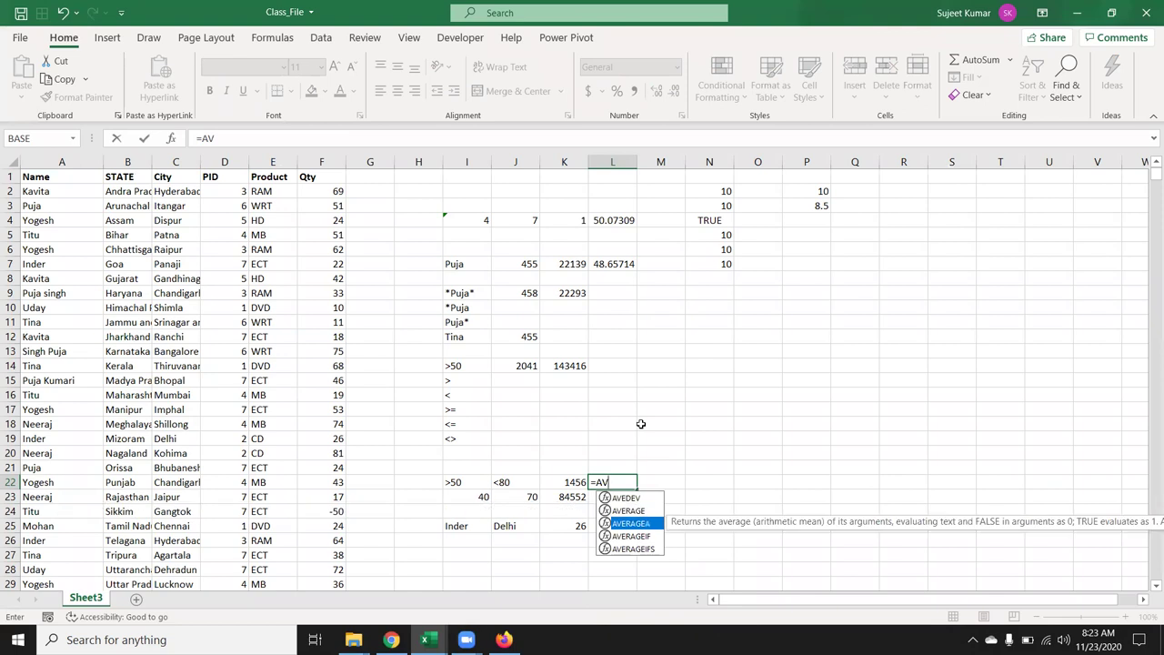
{"action": "key", "text": "Down"}
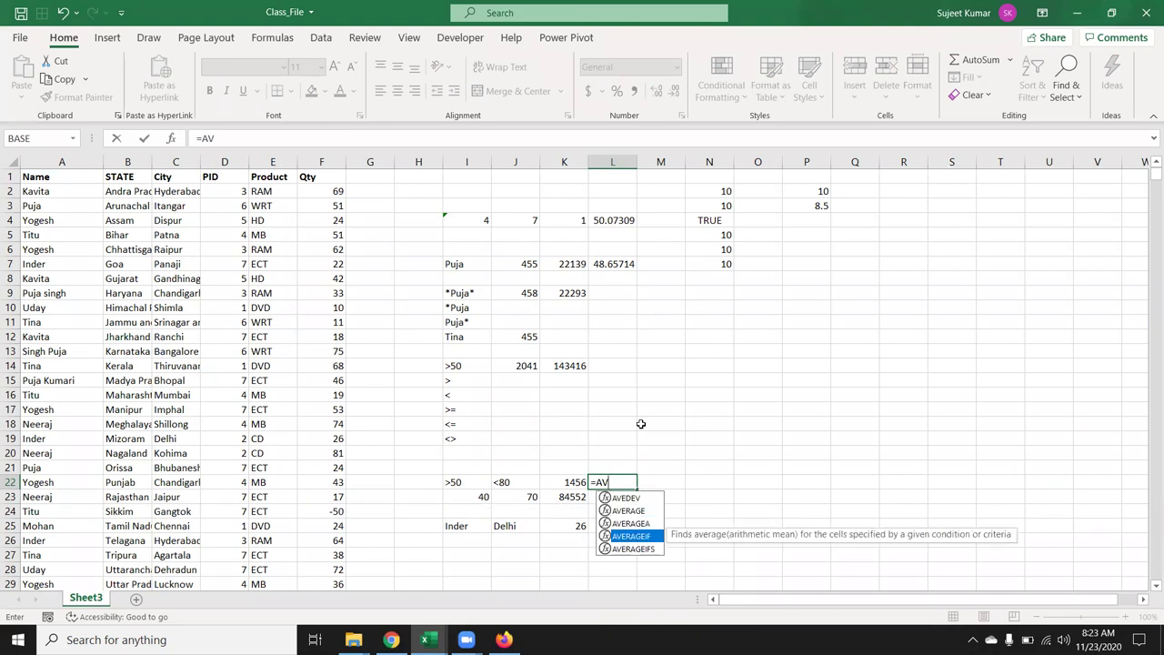
{"action": "key", "text": "Down"}
{"action": "key", "text": "Tab"}
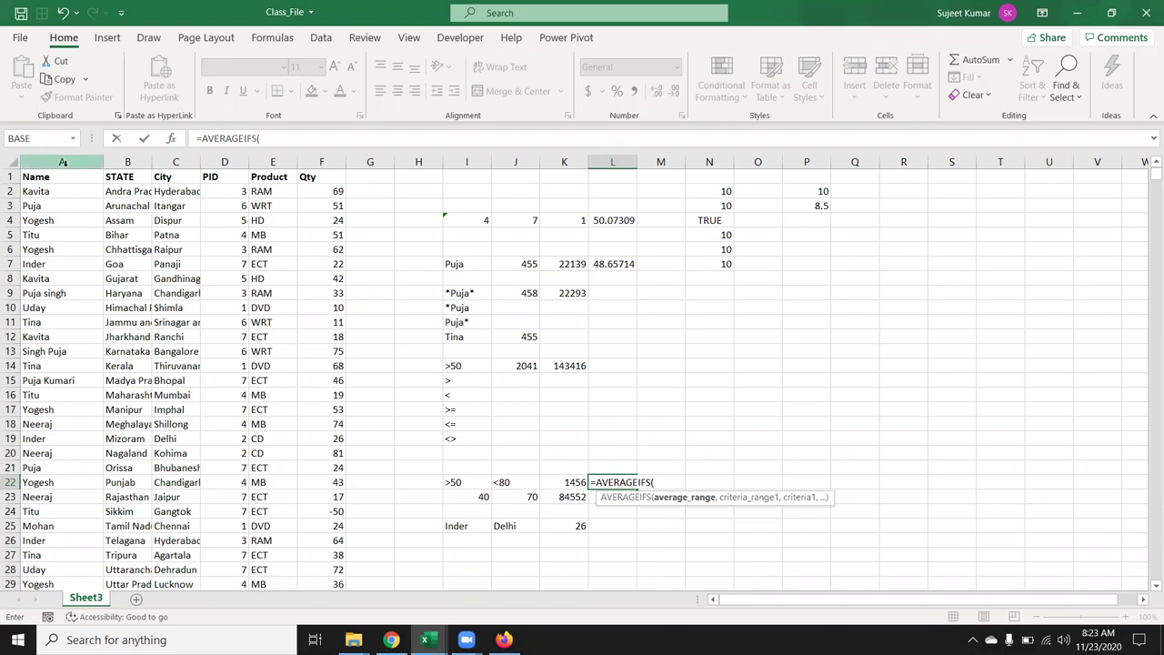
Complete =AVERAGEIFS(F:F,F:F,I22,F:F,J22), averaging Qty between >50 and <80 (64.51786).
{"action": "left_click", "coordinate": [329, 161]}
{"action": "type", "text": ","}
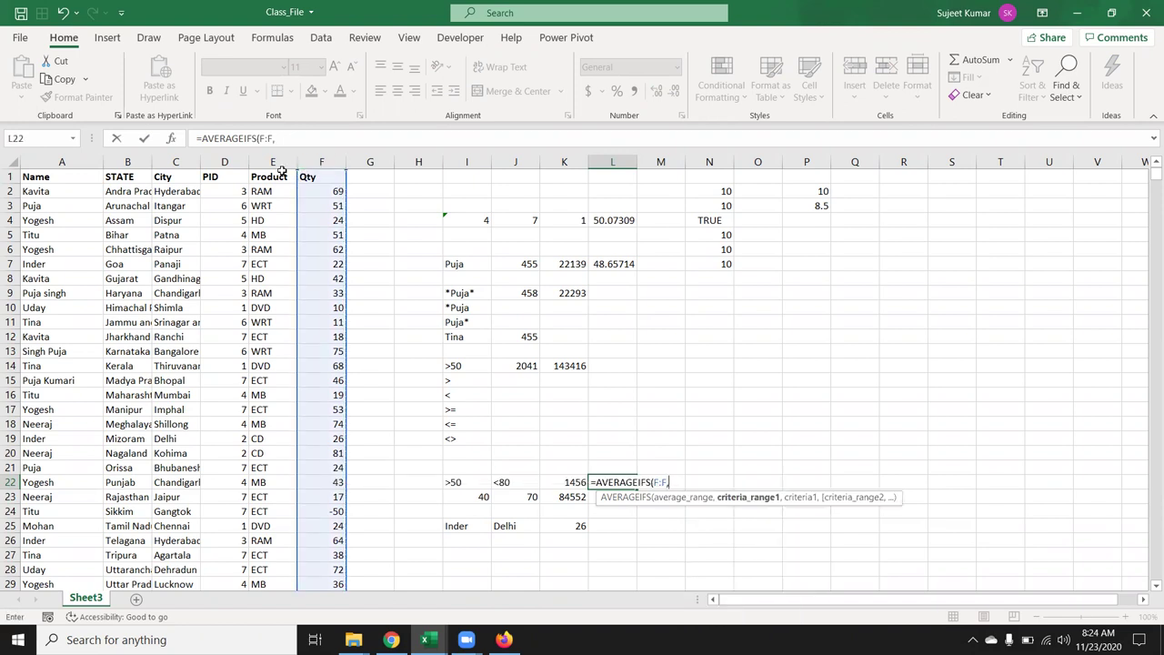
{"action": "left_click", "coordinate": [309, 162]}
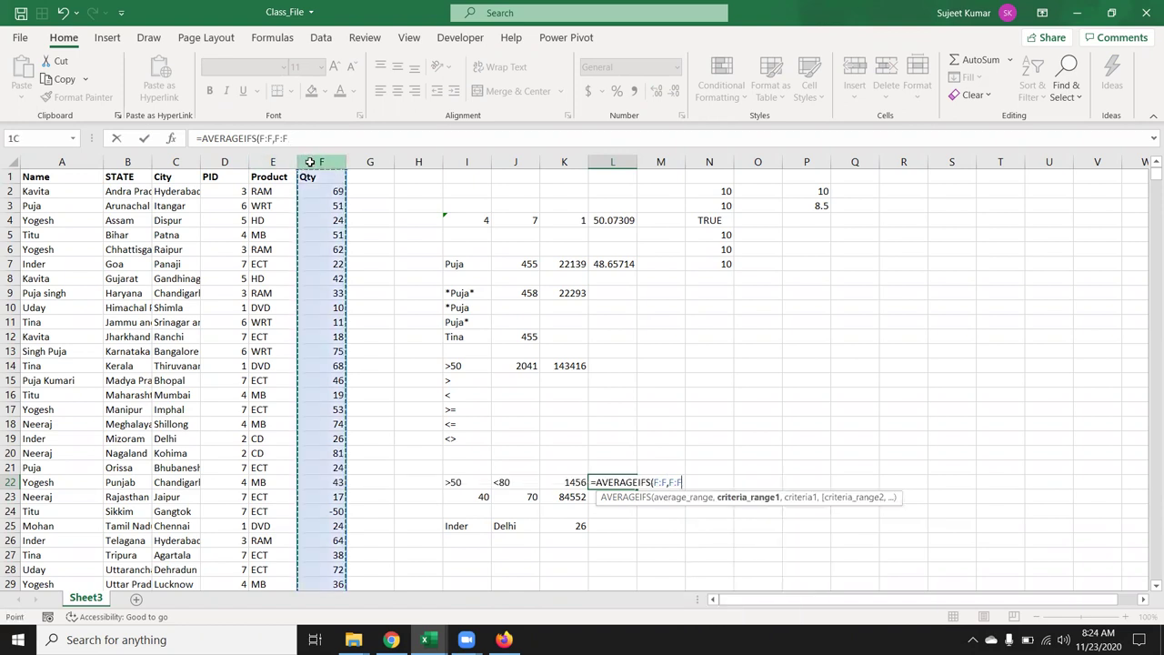
{"action": "type", "text": ","}
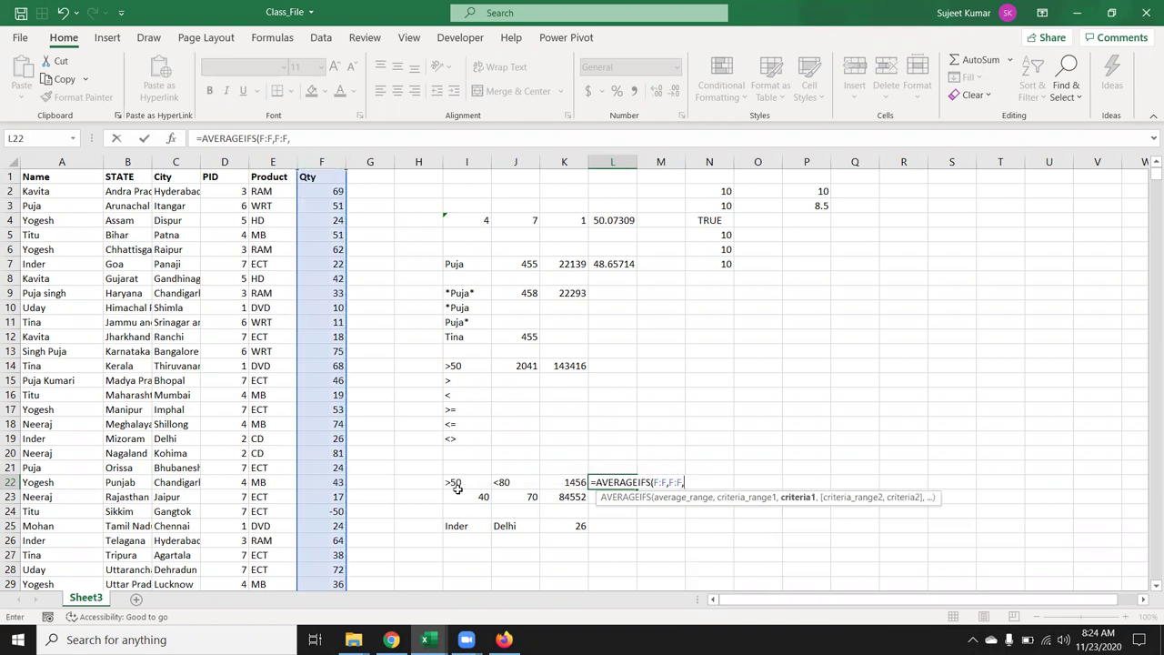
{"action": "left_click", "coordinate": [455, 482]}
{"action": "type", "text": ","}
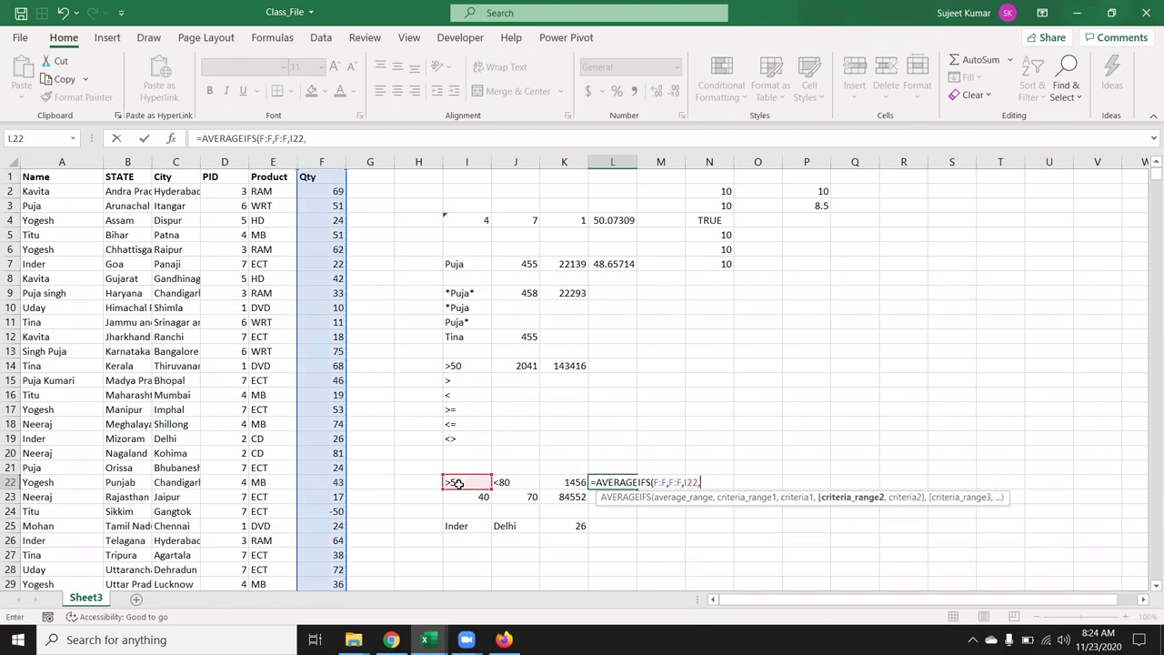
{"action": "left_click", "coordinate": [336, 162]}
{"action": "type", "text": ","}
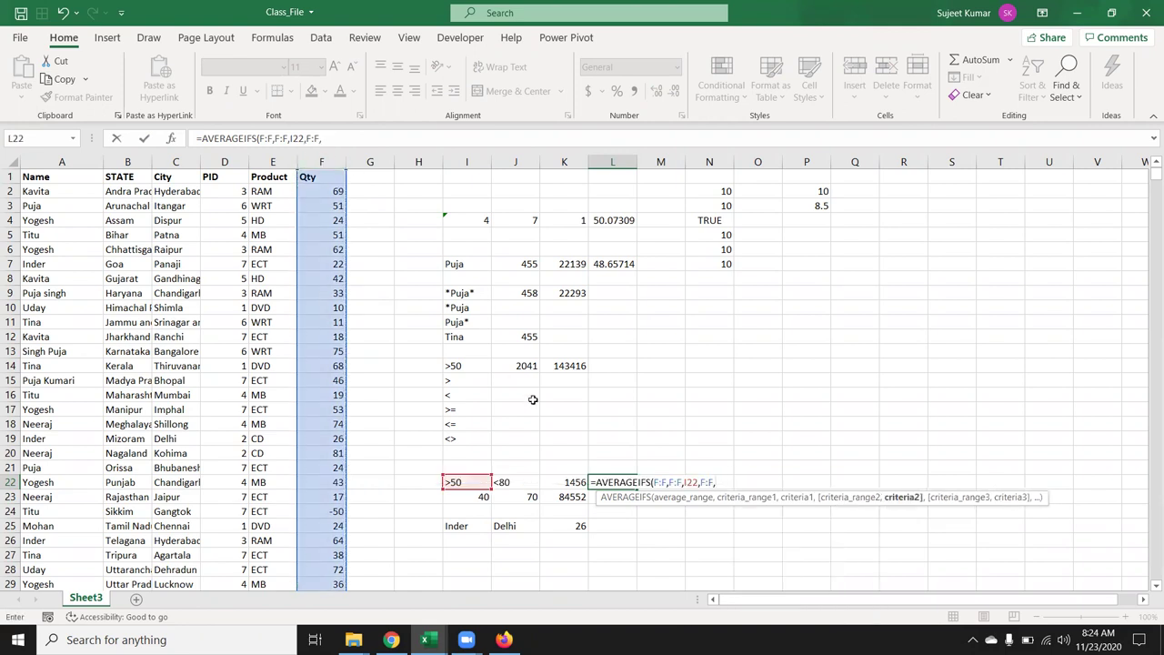
{"action": "left_click", "coordinate": [517, 484]}
{"action": "key", "text": "Return"}
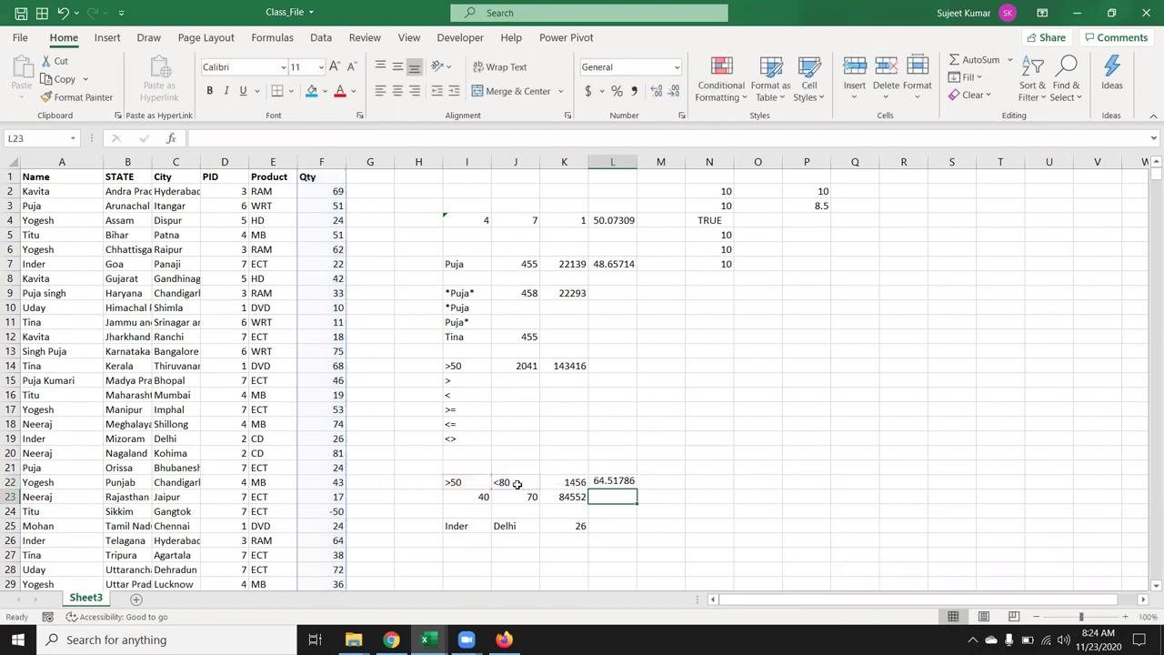
{"action": "key", "text": "Up"}
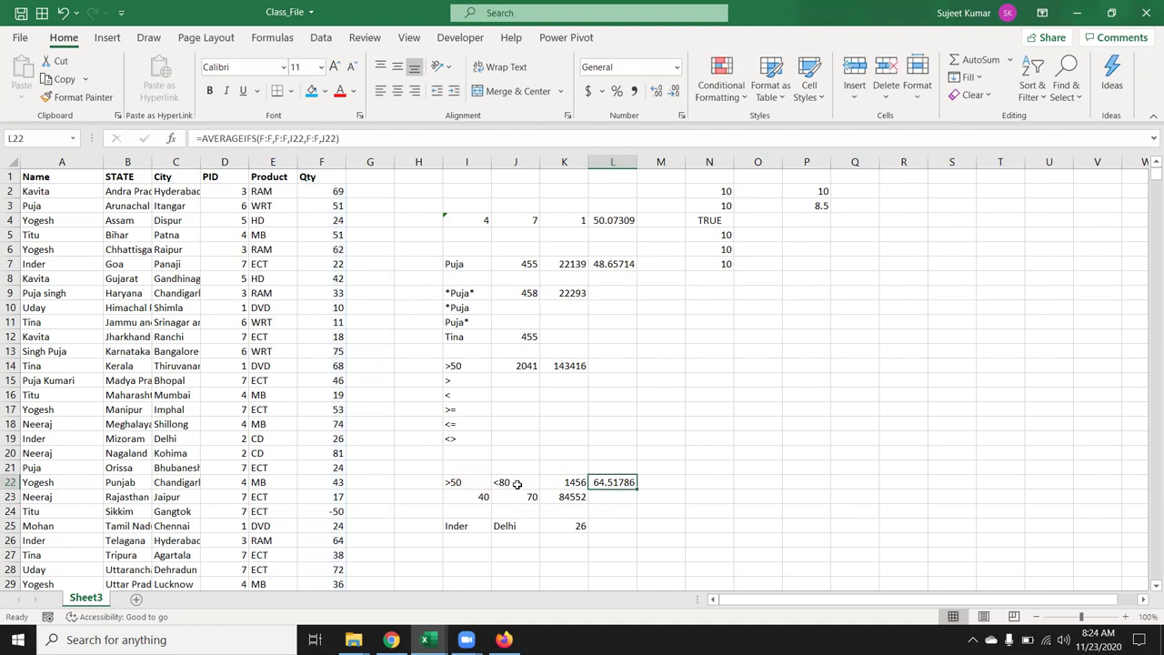